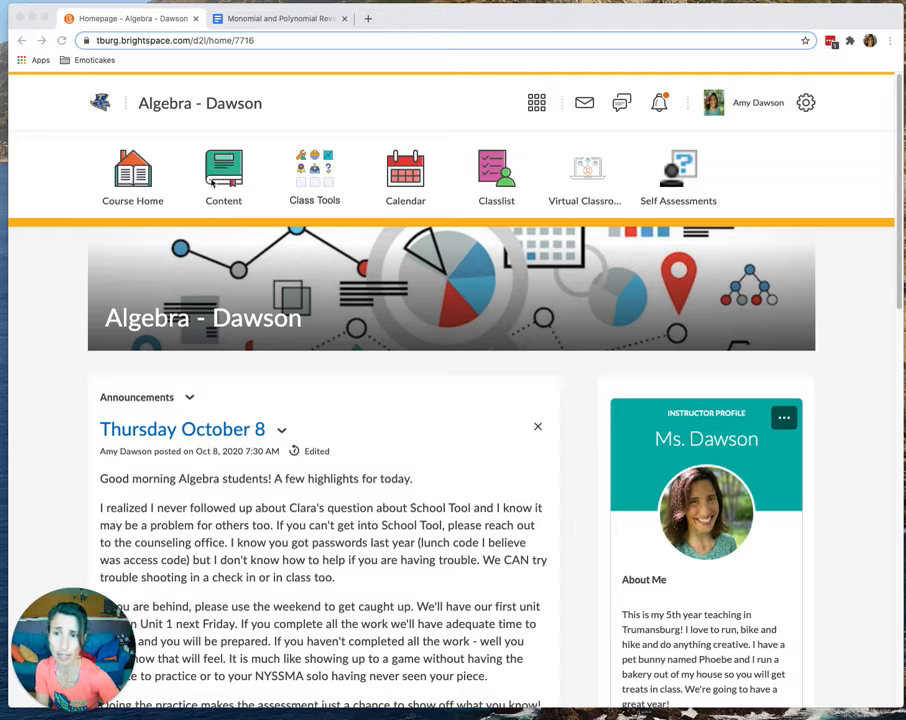
Step: Open the Friday 10/16 (Unit 1 Test) page in the MP1: Wk 5 Oct 13-16 unit of the course content
{"action": "left_click", "coordinate": [192, 173]}
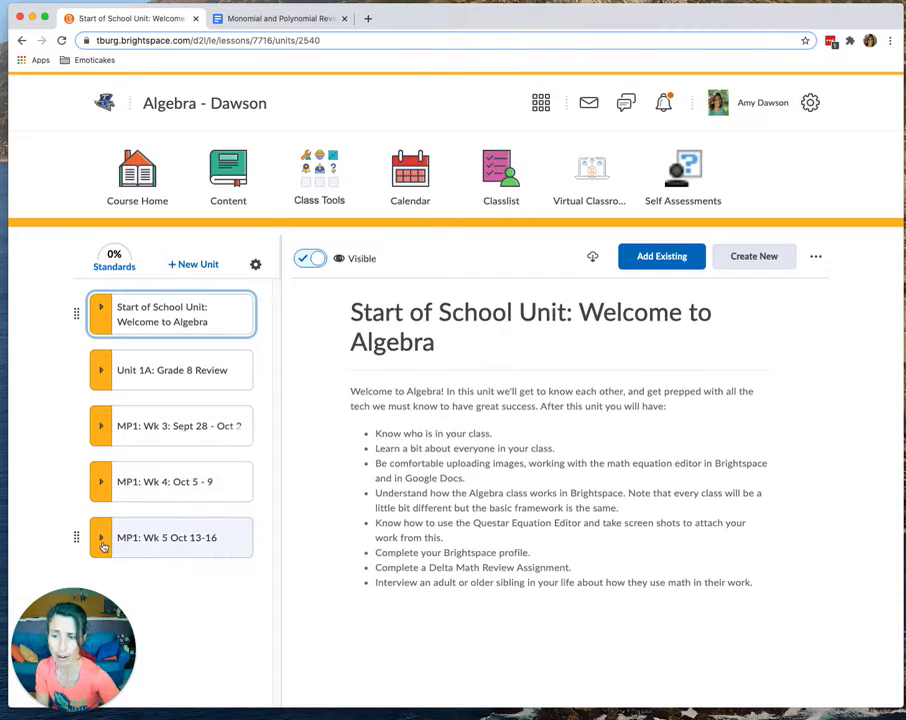
{"action": "left_click", "coordinate": [103, 545]}
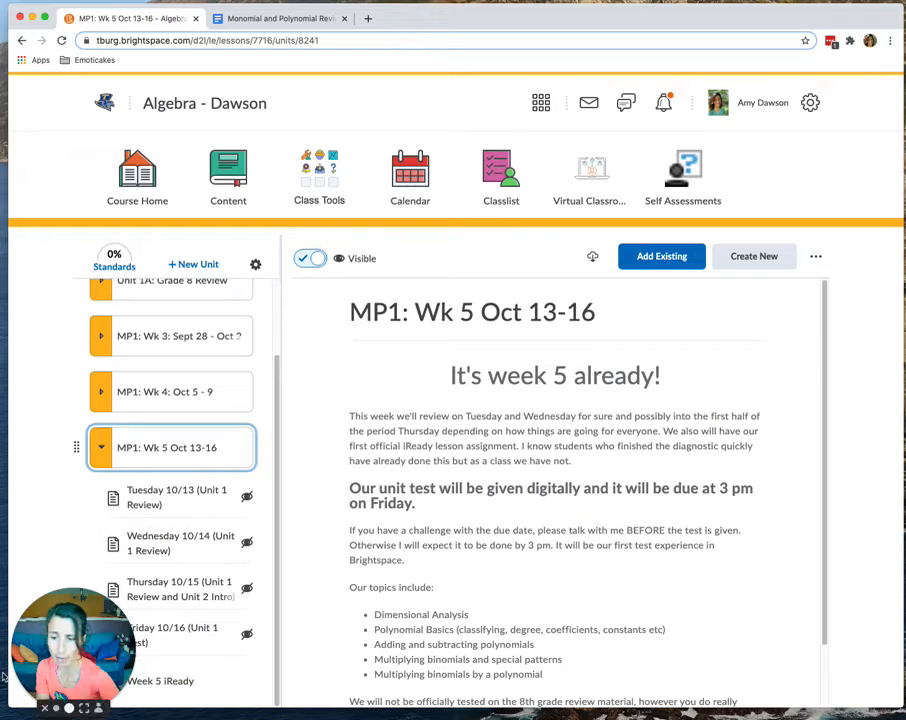
{"action": "left_click_drag", "start_coordinate": [67, 653], "coordinate": [797, 641]}
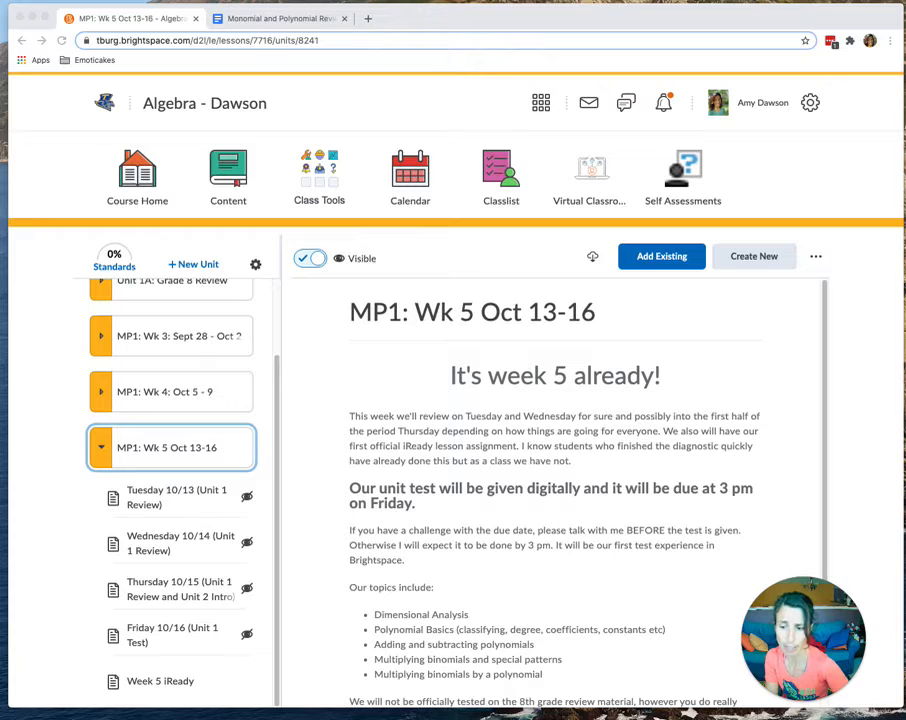
{"action": "left_click", "coordinate": [145, 635]}
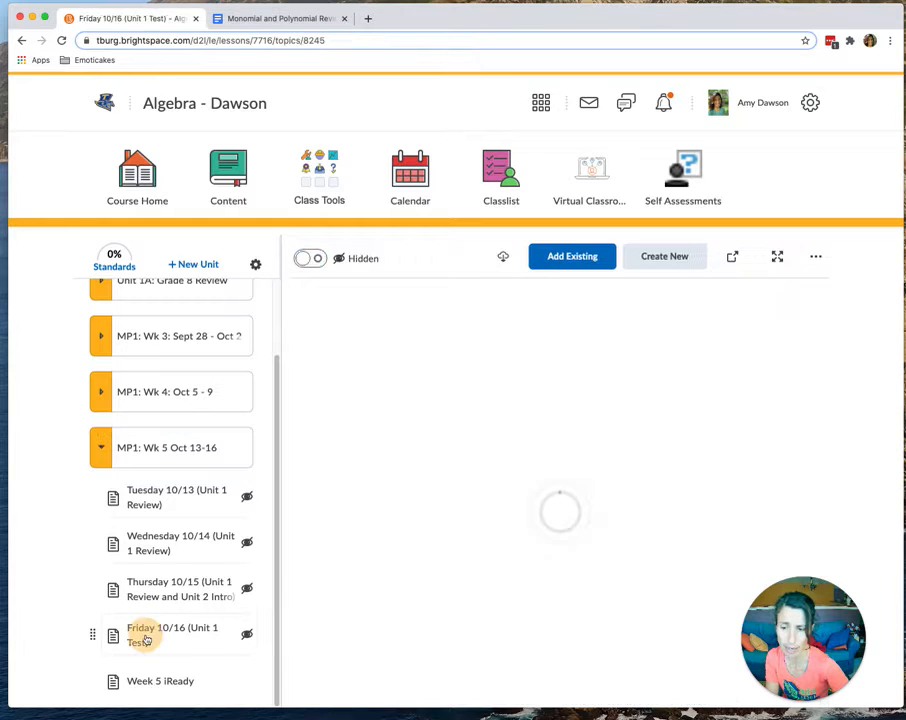
Step: Open the Unit 1 Test page for editing, review its text and quiz link, and save it
{"action": "left_click", "coordinate": [815, 257]}
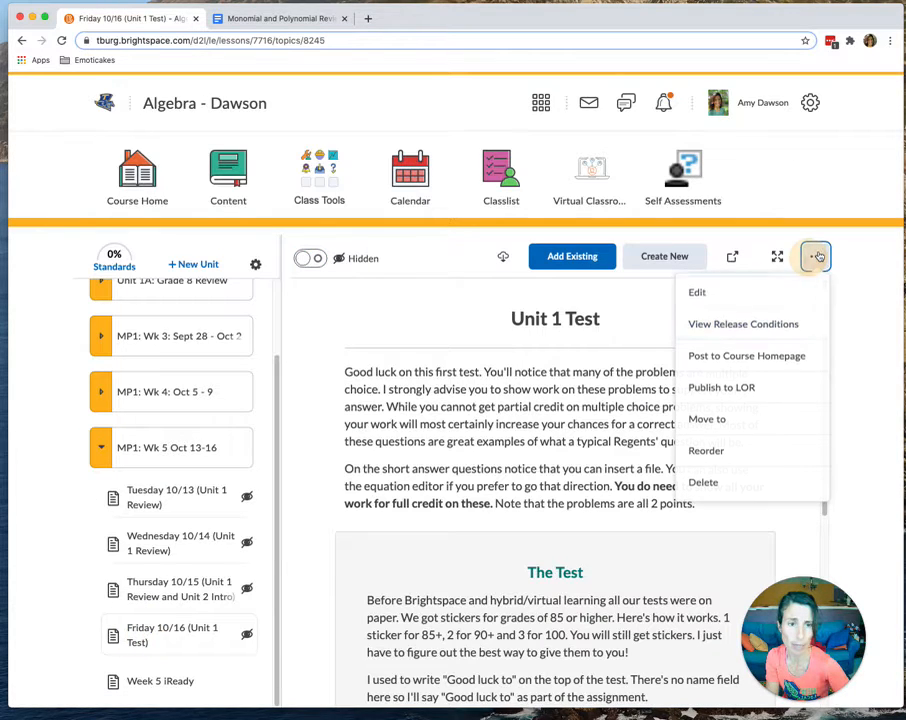
{"action": "left_click", "coordinate": [726, 290]}
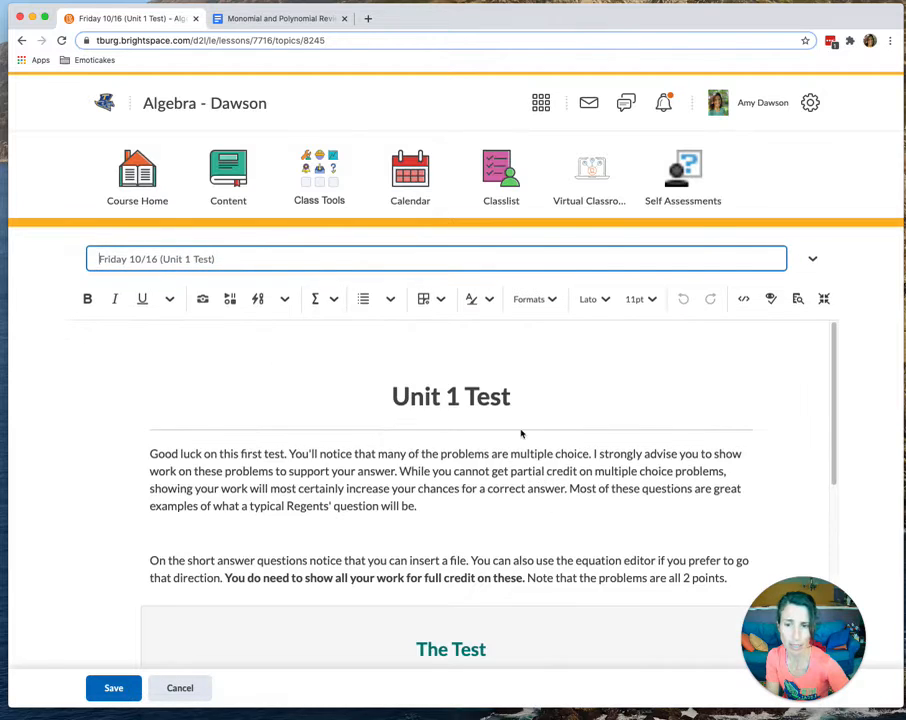
{"action": "scroll", "coordinate": [521, 432], "scroll_direction": "down", "scroll_amount": 5}
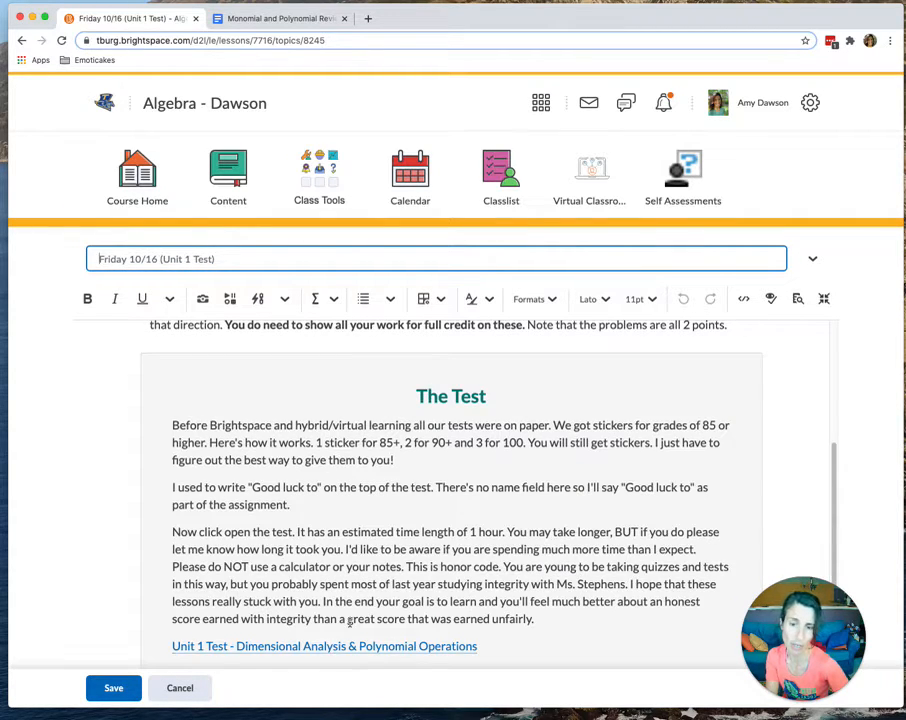
{"action": "scroll", "coordinate": [340, 590], "scroll_direction": "up", "scroll_amount": 5}
{"action": "scroll", "coordinate": [269, 521], "scroll_direction": "down", "scroll_amount": 10}
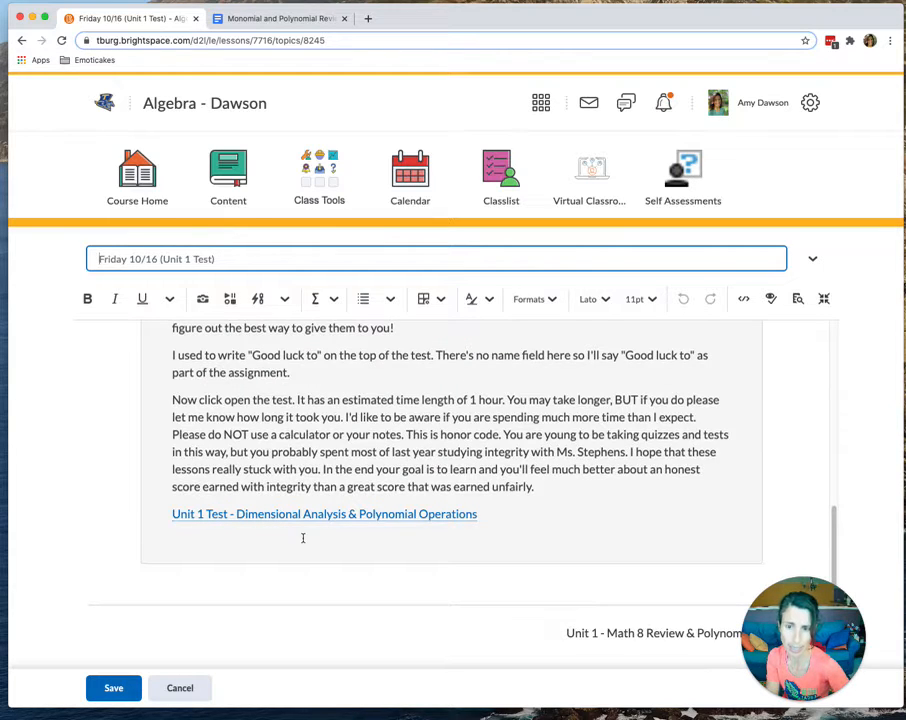
{"action": "scroll", "coordinate": [303, 538], "scroll_direction": "up", "scroll_amount": 10}
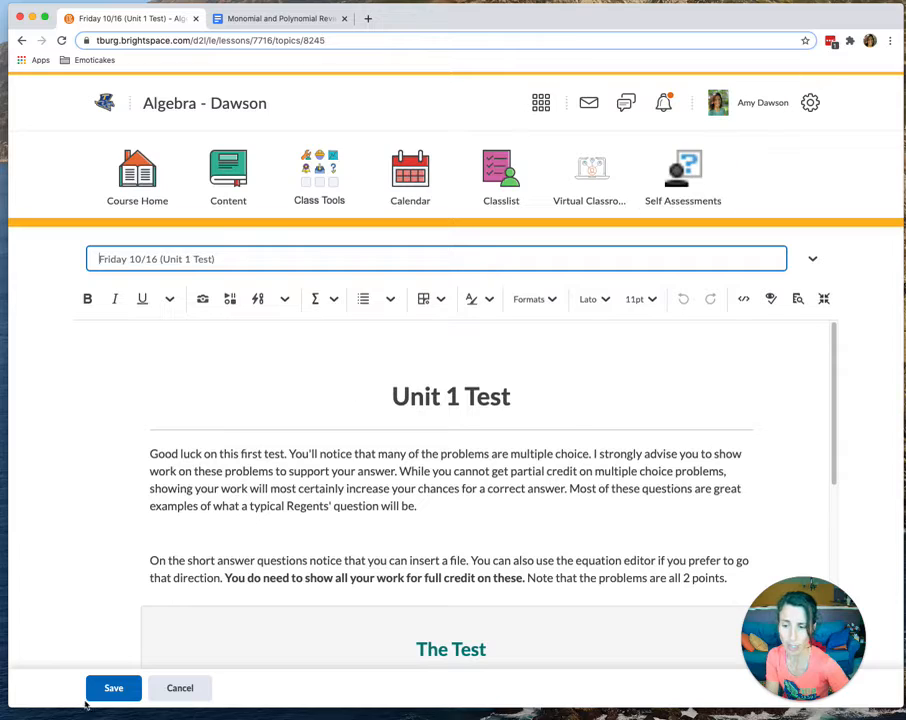
{"action": "left_click", "coordinate": [113, 688]}
Step: Switch to the learner view and open the quiz linked in the Friday 10/16 (Unit 1 Test) page of MP1: Wk 5
{"action": "left_click", "coordinate": [765, 102]}
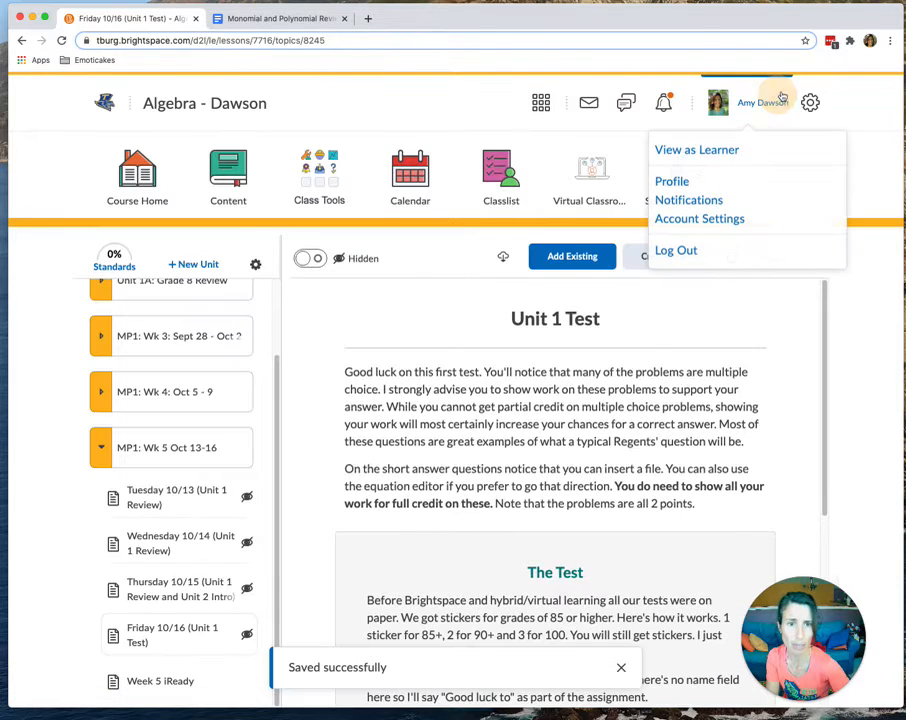
{"action": "left_click", "coordinate": [690, 149]}
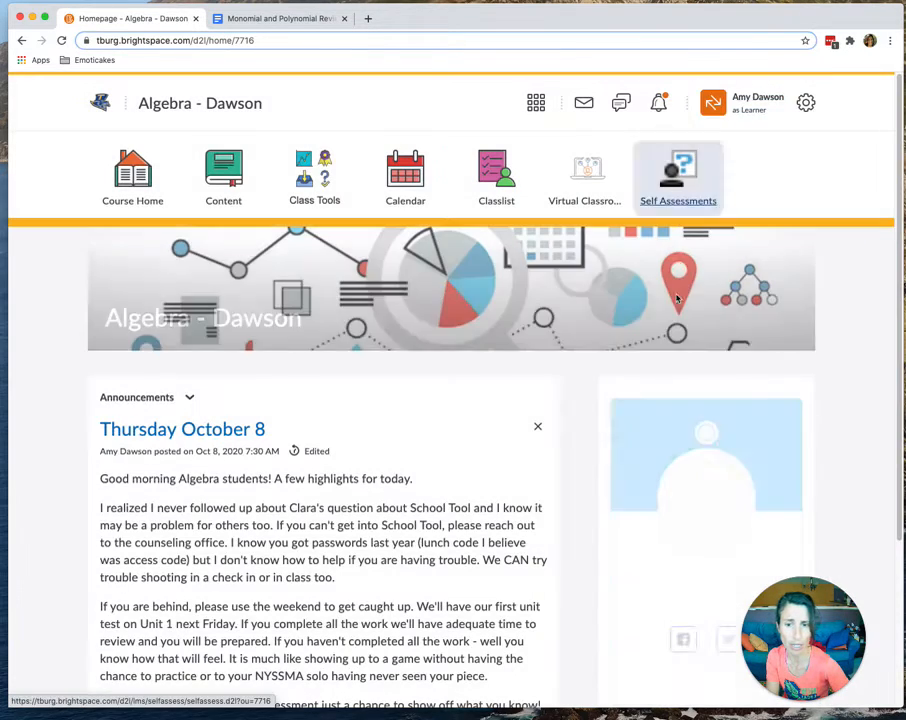
{"action": "left_click", "coordinate": [215, 198]}
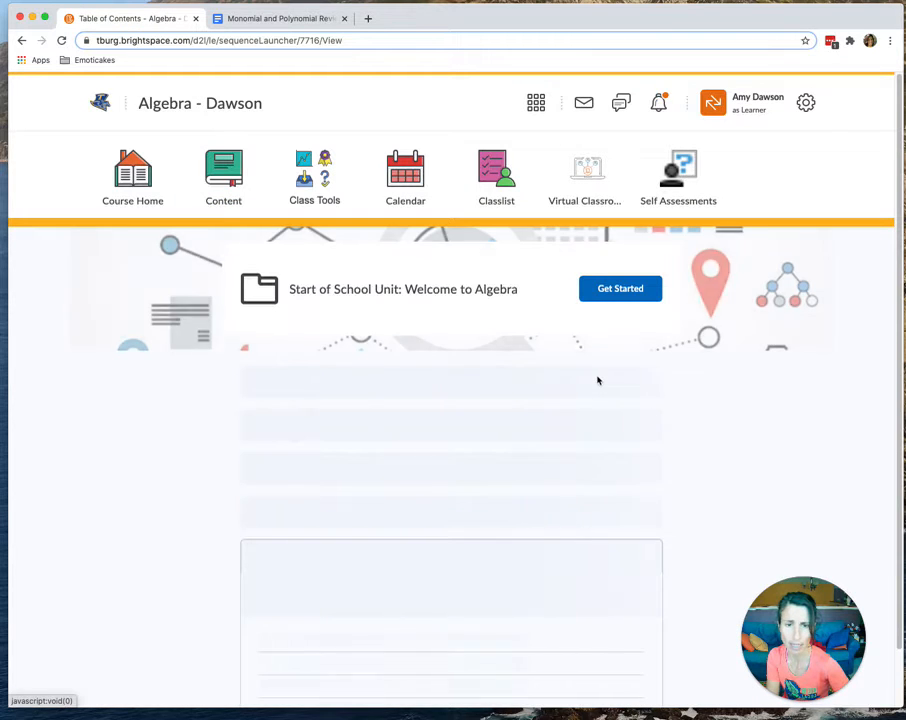
{"action": "scroll", "coordinate": [302, 438], "scroll_direction": "down", "scroll_amount": 1}
{"action": "scroll", "coordinate": [302, 438], "scroll_direction": "down", "scroll_amount": 2}
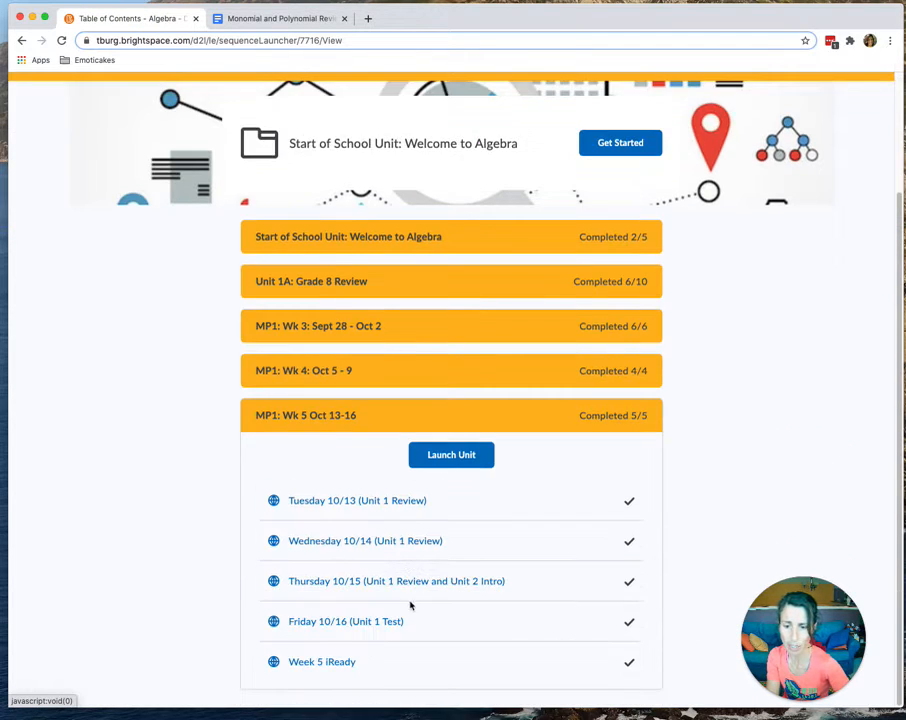
{"action": "left_click", "coordinate": [337, 623]}
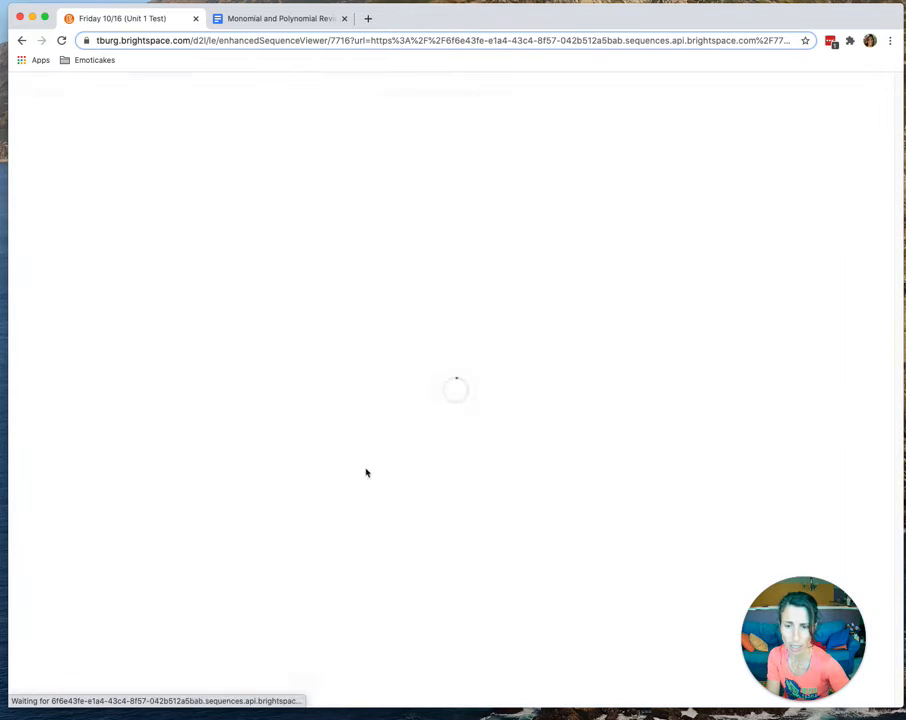
{"action": "scroll", "coordinate": [350, 475], "scroll_direction": "down", "scroll_amount": 2}
{"action": "left_click", "coordinate": [348, 540]}
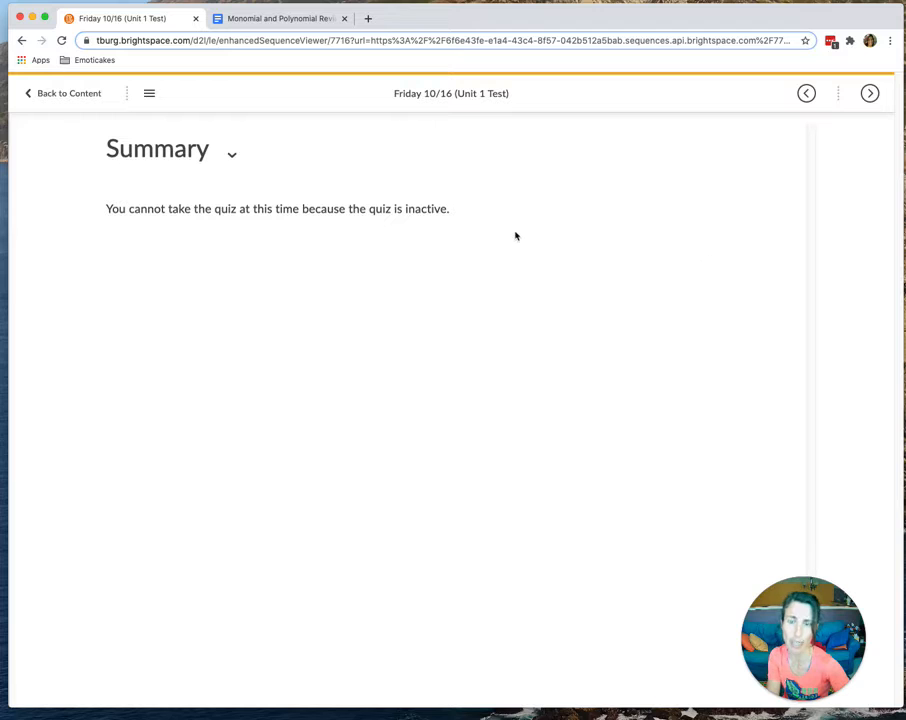
Step: Return from the quiz summary to the course content and exit the learner view
{"action": "left_click", "coordinate": [83, 96]}
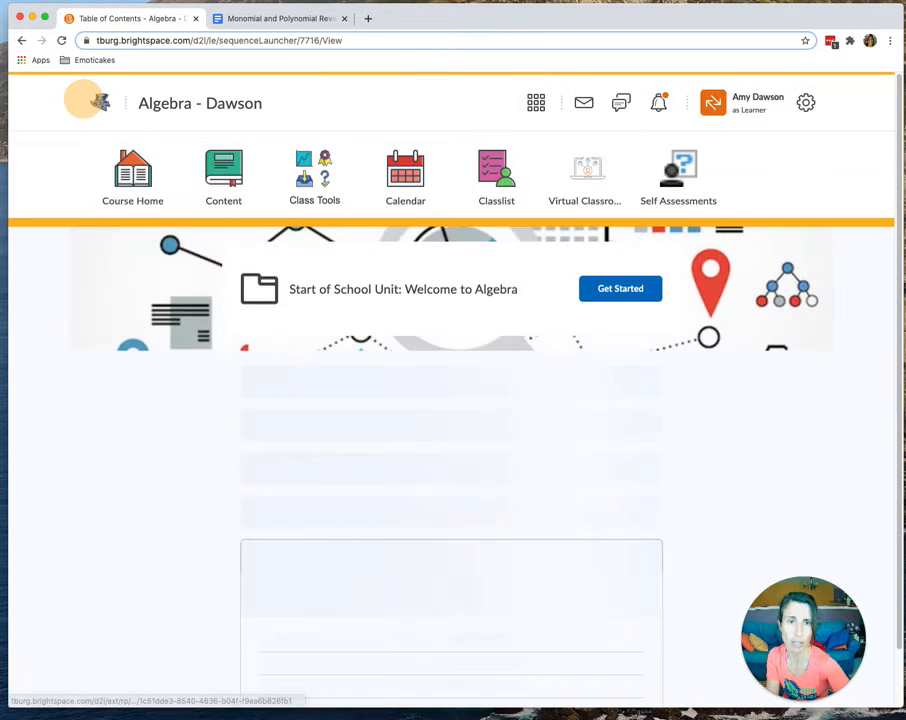
{"action": "left_click", "coordinate": [760, 102]}
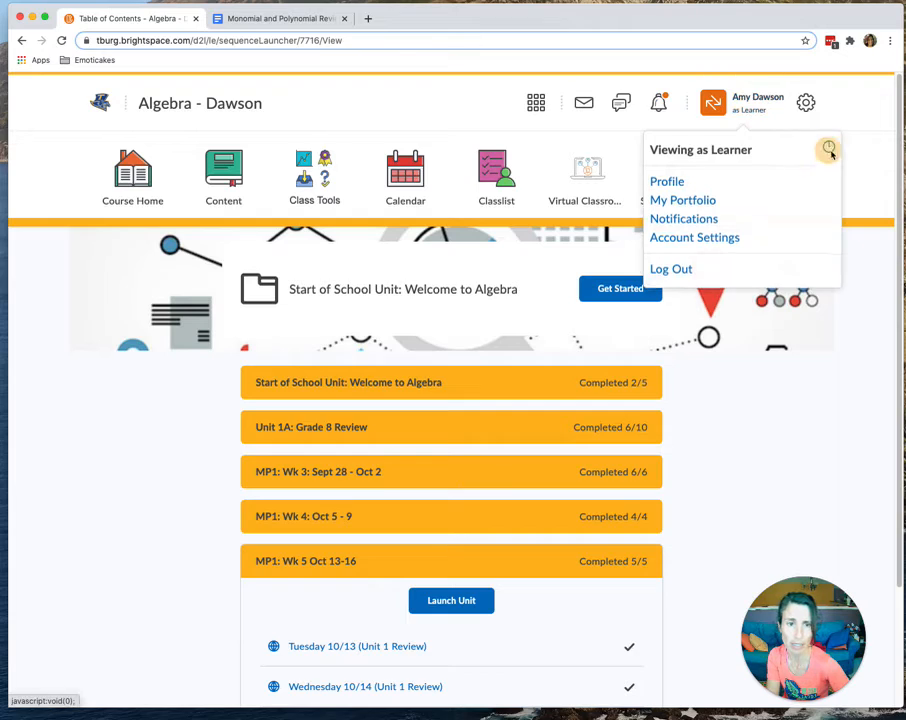
{"action": "left_click", "coordinate": [826, 151]}
Step: Open the Unit 1 Test - Dimensional Analysis & Polynomial Operations quiz for editing from the course's quiz list
{"action": "left_click", "coordinate": [316, 203]}
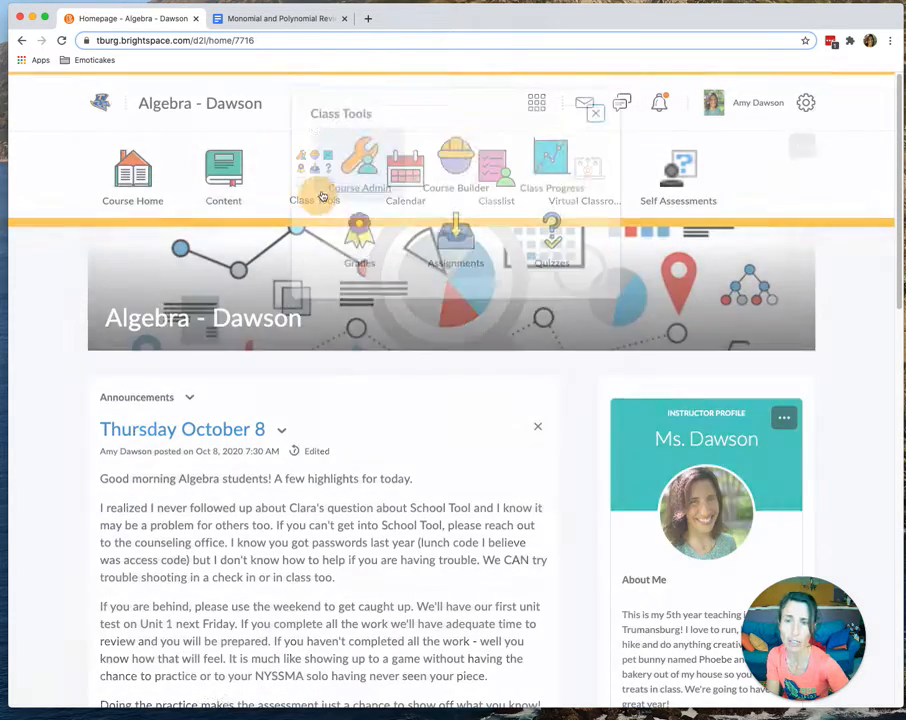
{"action": "left_click", "coordinate": [557, 258]}
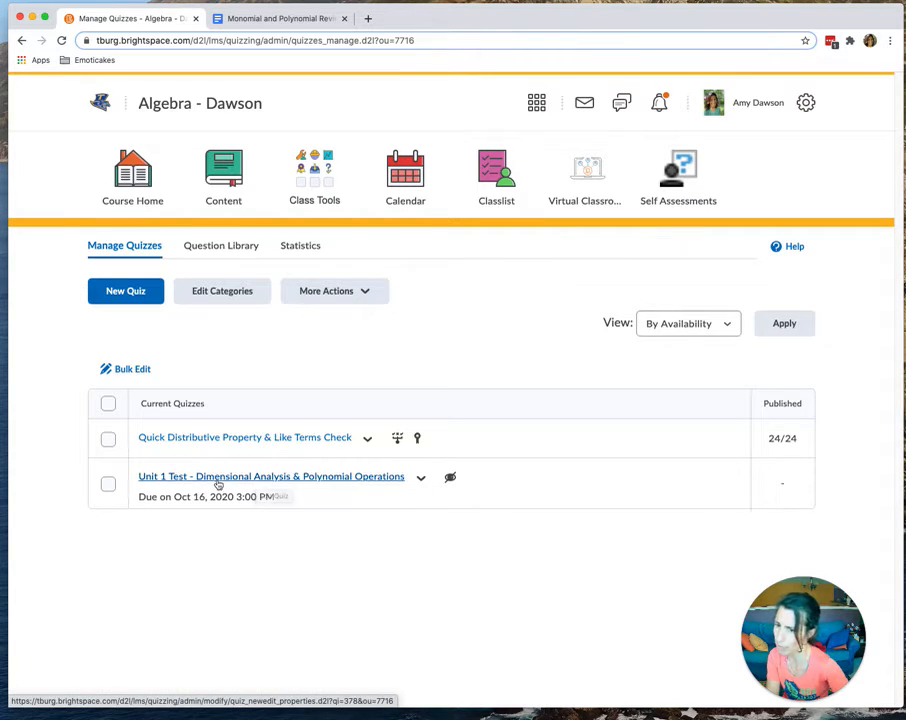
{"action": "left_click", "coordinate": [219, 479]}
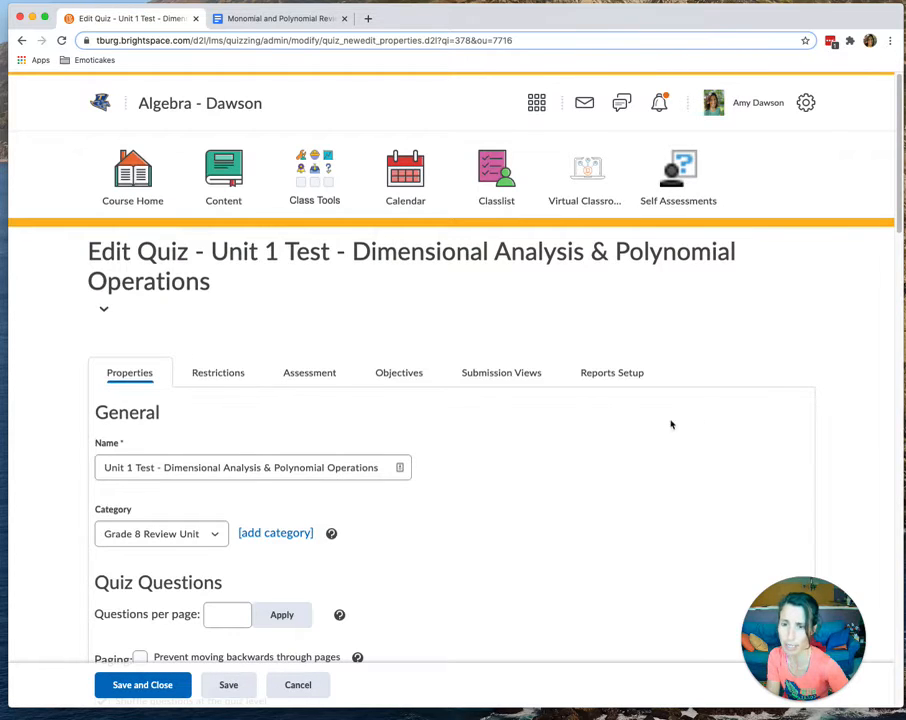
Step: Review the quiz's properties and question list, and save and close the quiz
{"action": "scroll", "coordinate": [522, 485], "scroll_direction": "down", "scroll_amount": 10}
{"action": "scroll", "coordinate": [389, 447], "scroll_direction": "up", "scroll_amount": 10}
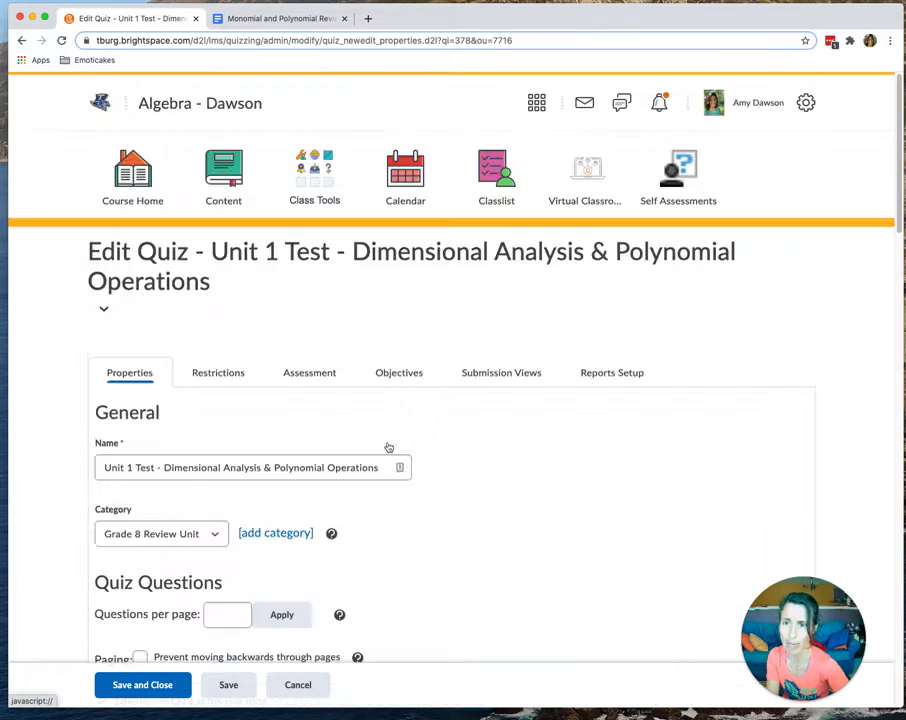
{"action": "scroll", "coordinate": [266, 503], "scroll_direction": "down", "scroll_amount": 5}
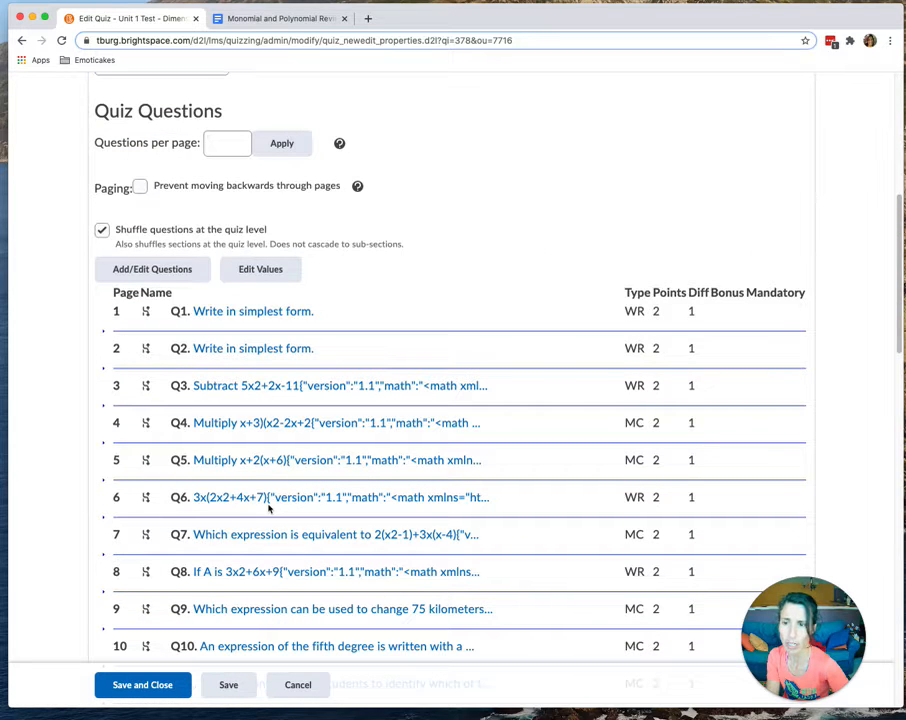
{"action": "left_click", "coordinate": [124, 692]}
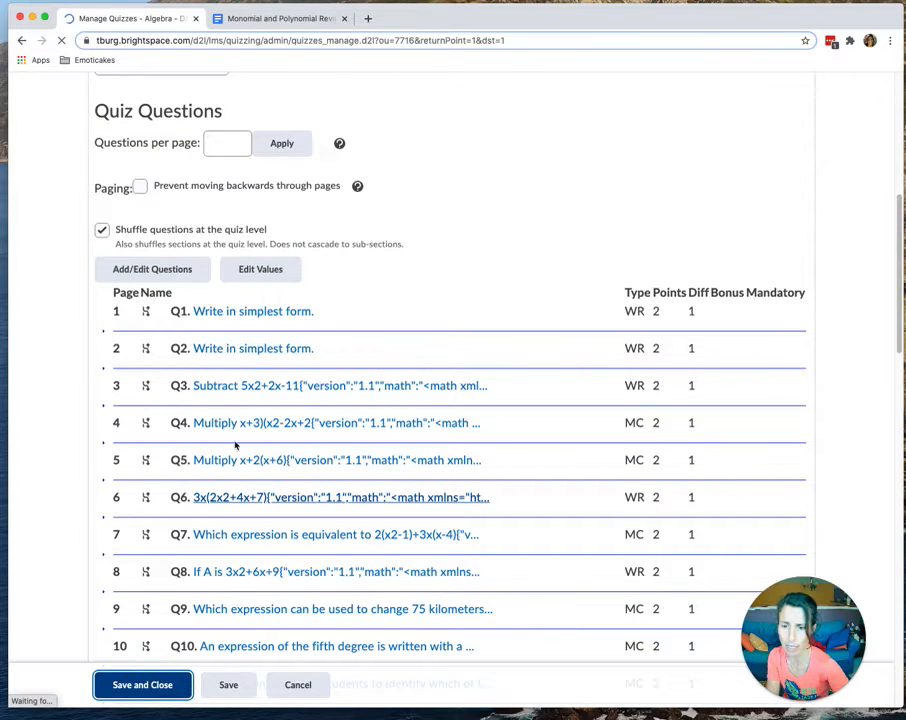
Step: Start a preview attempt of the Unit 1 Test quiz and advance to question 2
{"action": "left_click", "coordinate": [420, 477]}
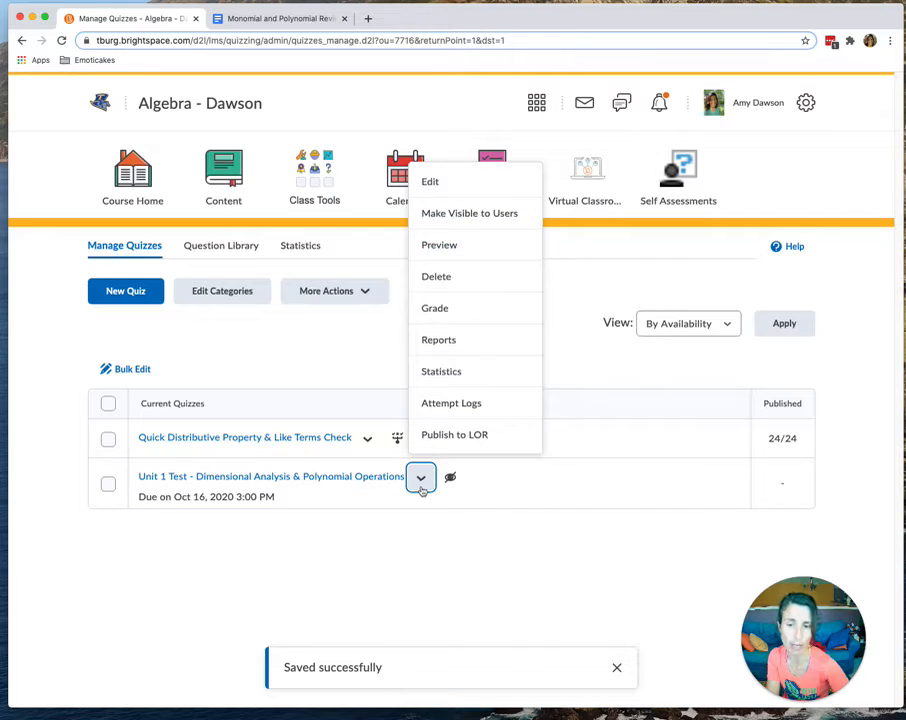
{"action": "left_click", "coordinate": [428, 248]}
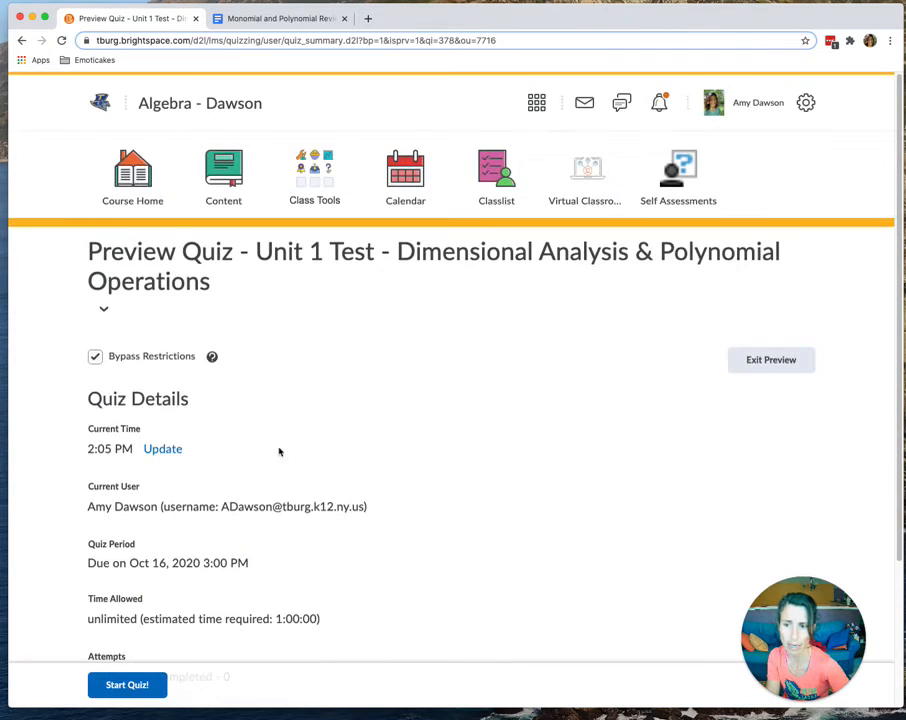
{"action": "scroll", "coordinate": [405, 440], "scroll_direction": "down", "scroll_amount": 3}
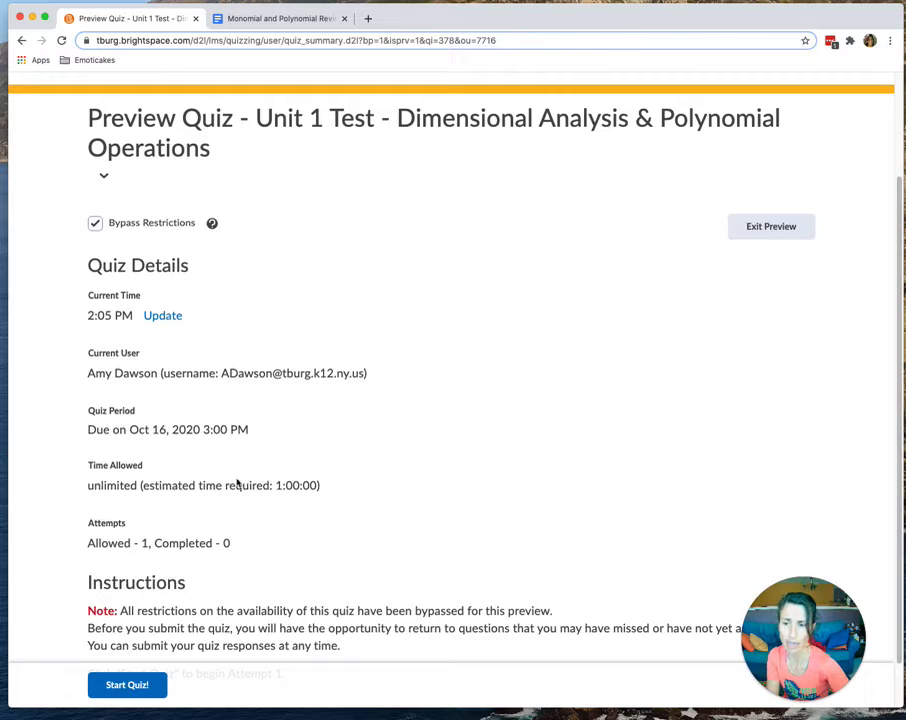
{"action": "left_click", "coordinate": [127, 685]}
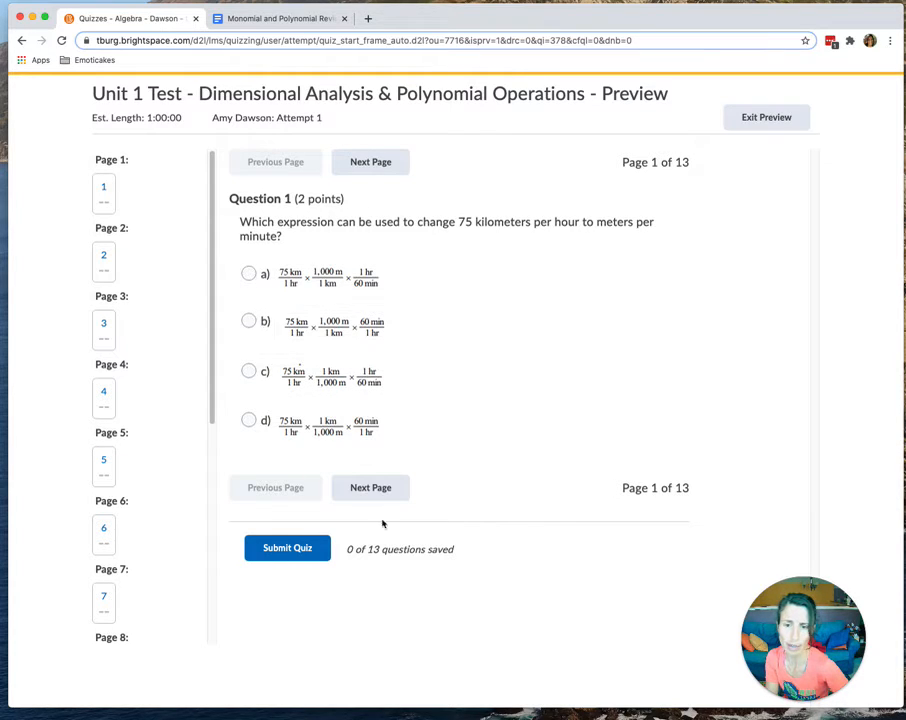
{"action": "left_click", "coordinate": [378, 489]}
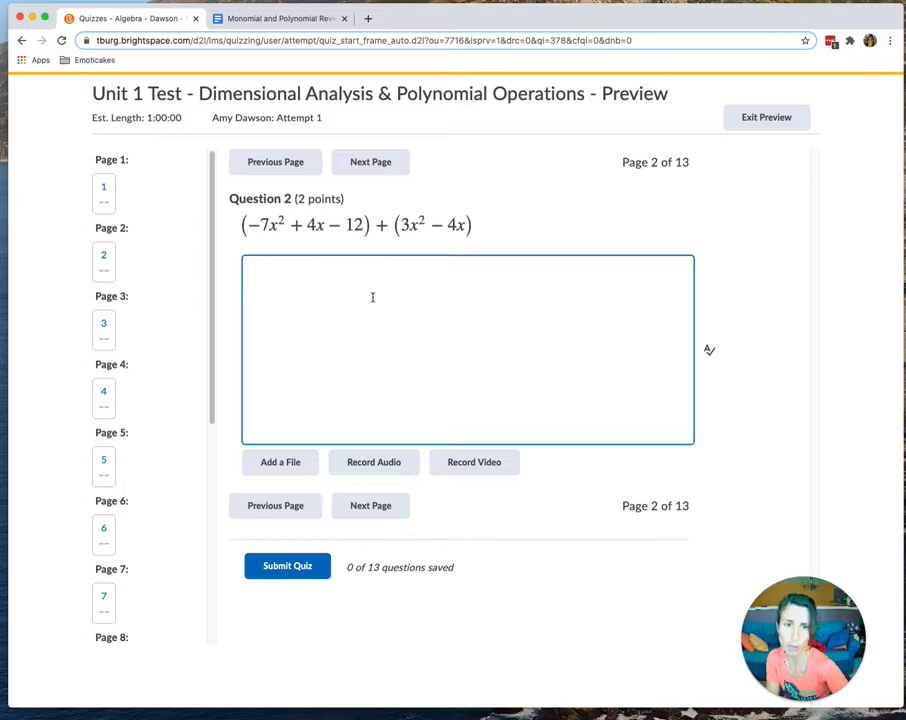
{"action": "left_click", "coordinate": [709, 351]}
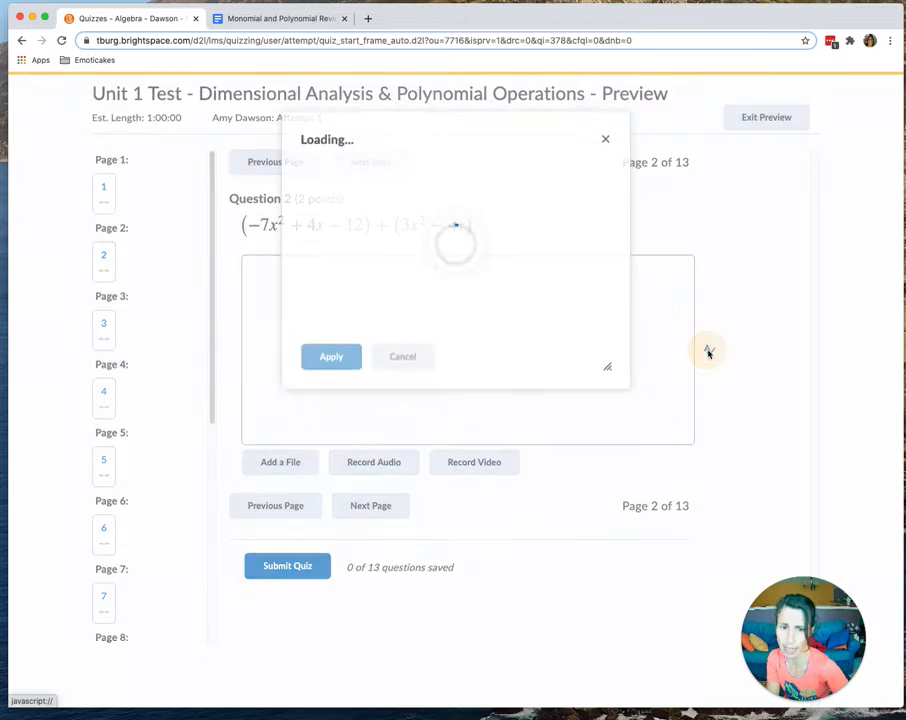
{"action": "left_click", "coordinate": [412, 216]}
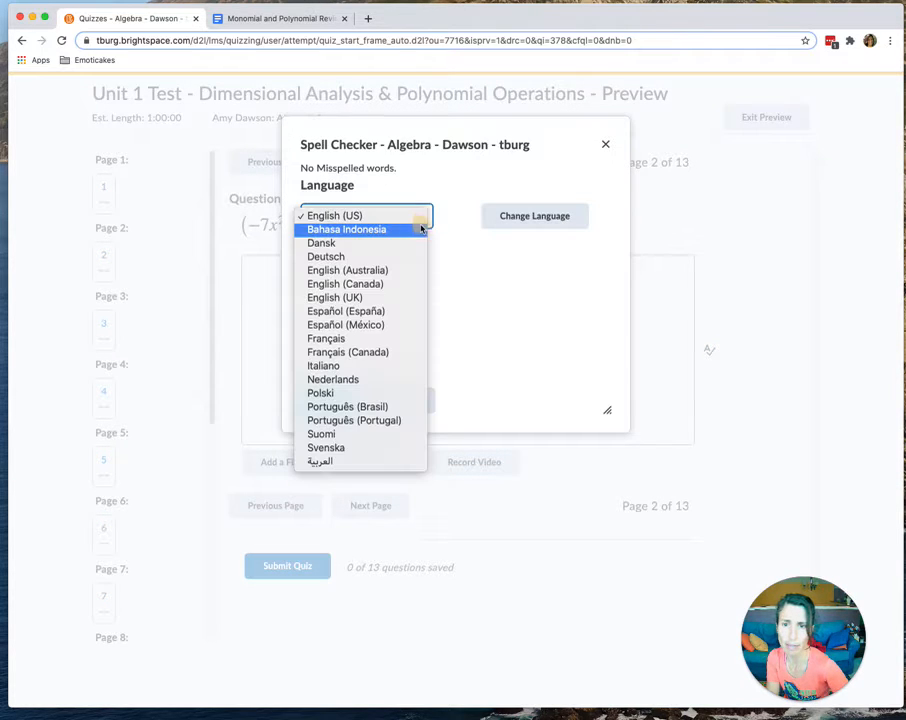
{"action": "left_click", "coordinate": [418, 228]}
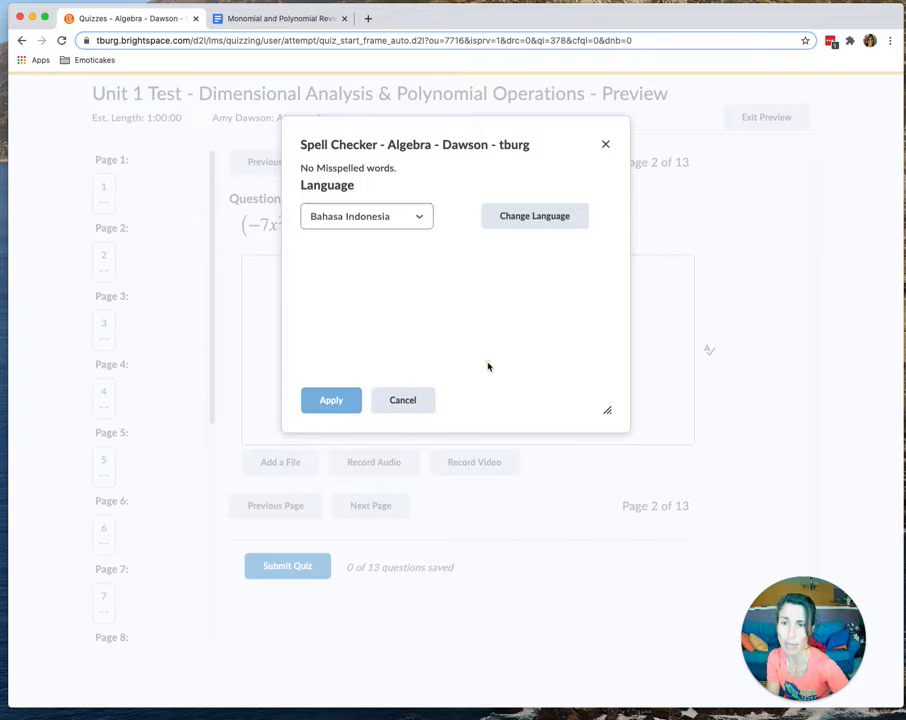
{"action": "left_click", "coordinate": [397, 404]}
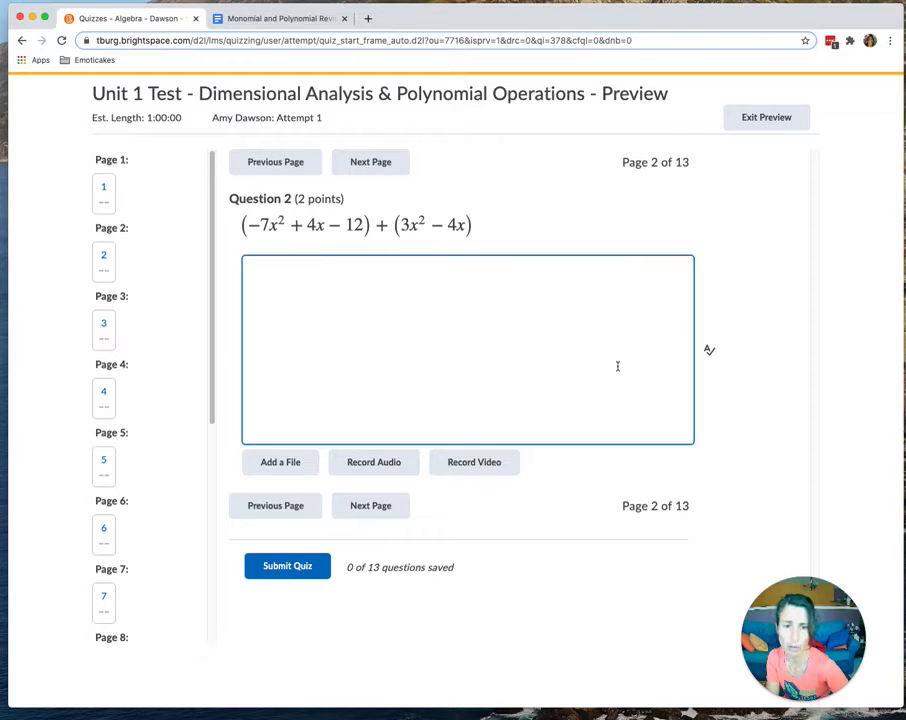
Step: Advance the quiz preview to question 3 and exit the preview
{"action": "left_click", "coordinate": [358, 508]}
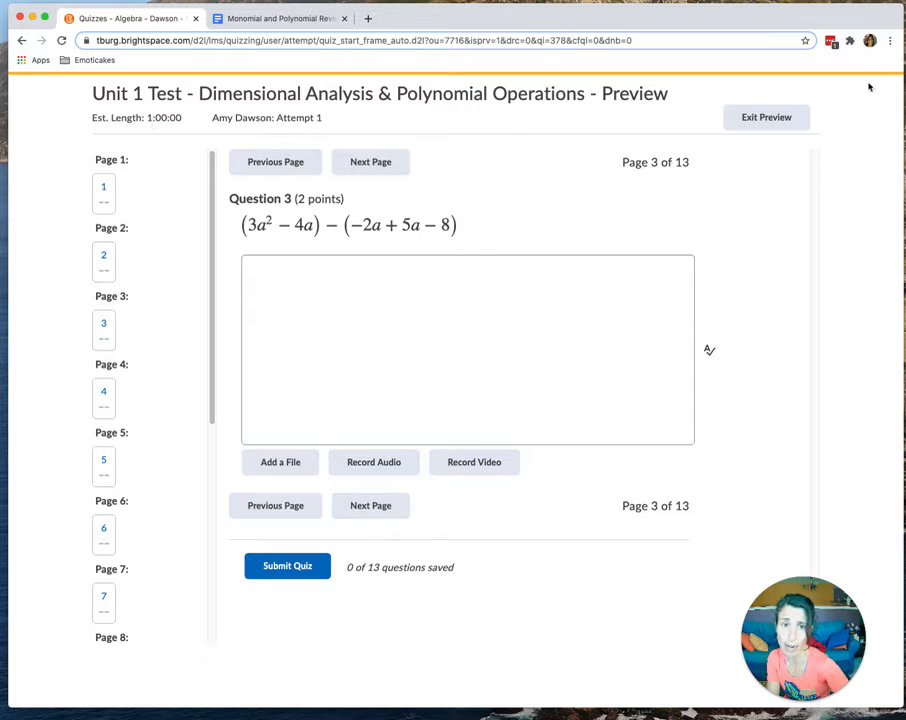
{"action": "left_click", "coordinate": [740, 116]}
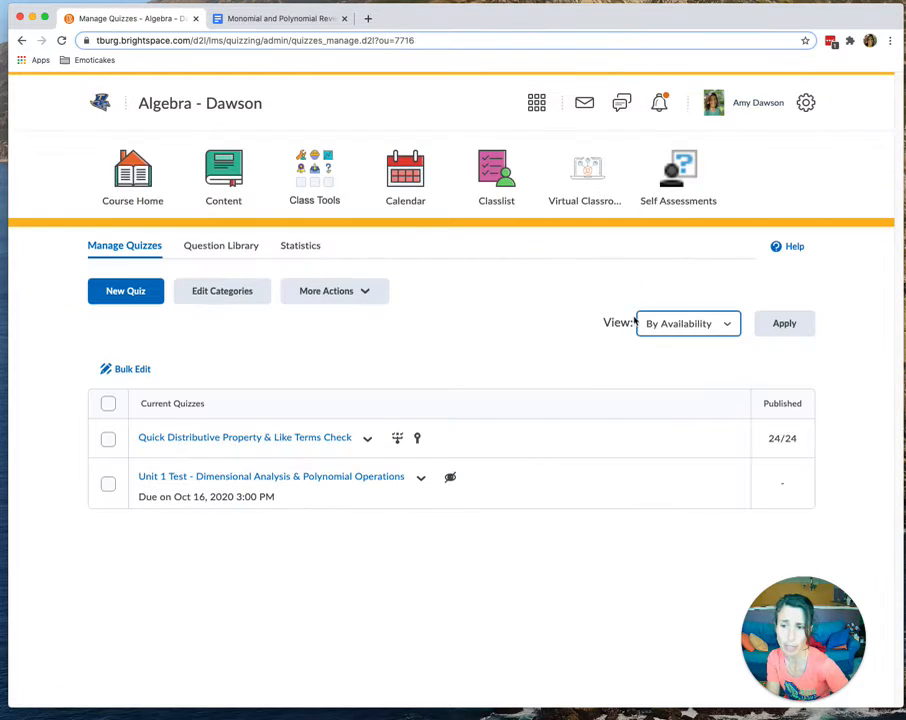
Step: Open the Friday 10/16 (Unit 1 Test) page in the MP1: Wk 5 Oct 13-16 unit and review its test instructions
{"action": "left_click", "coordinate": [228, 185]}
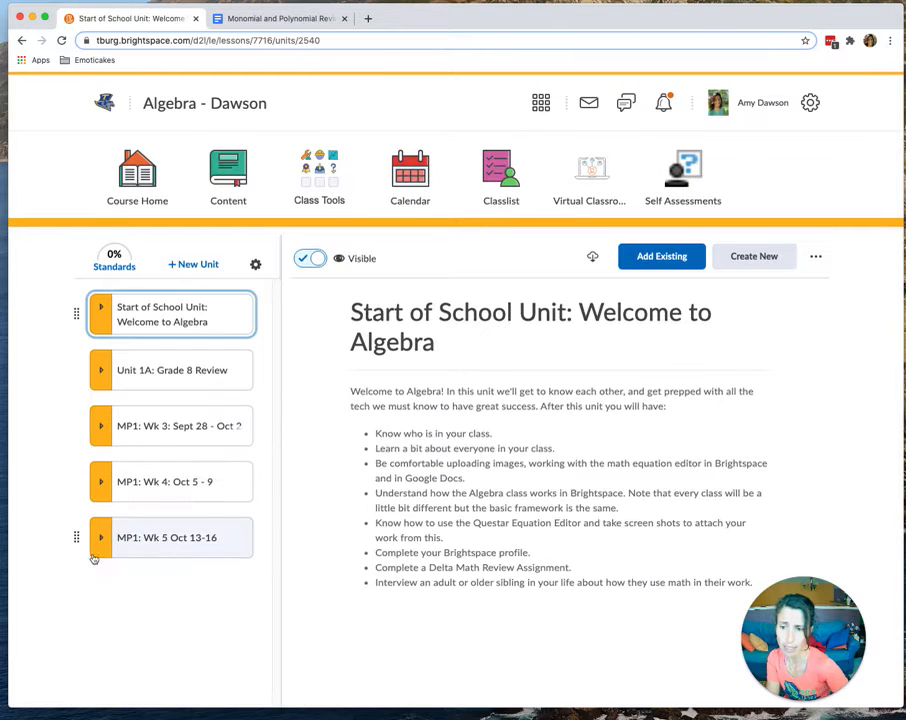
{"action": "left_click", "coordinate": [107, 540]}
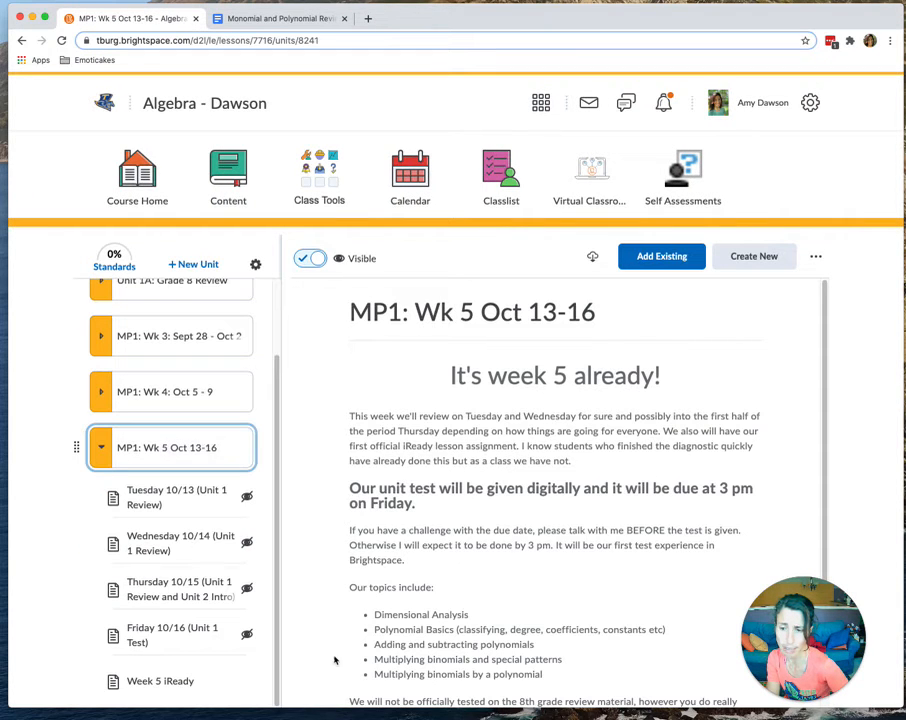
{"action": "left_click", "coordinate": [194, 633]}
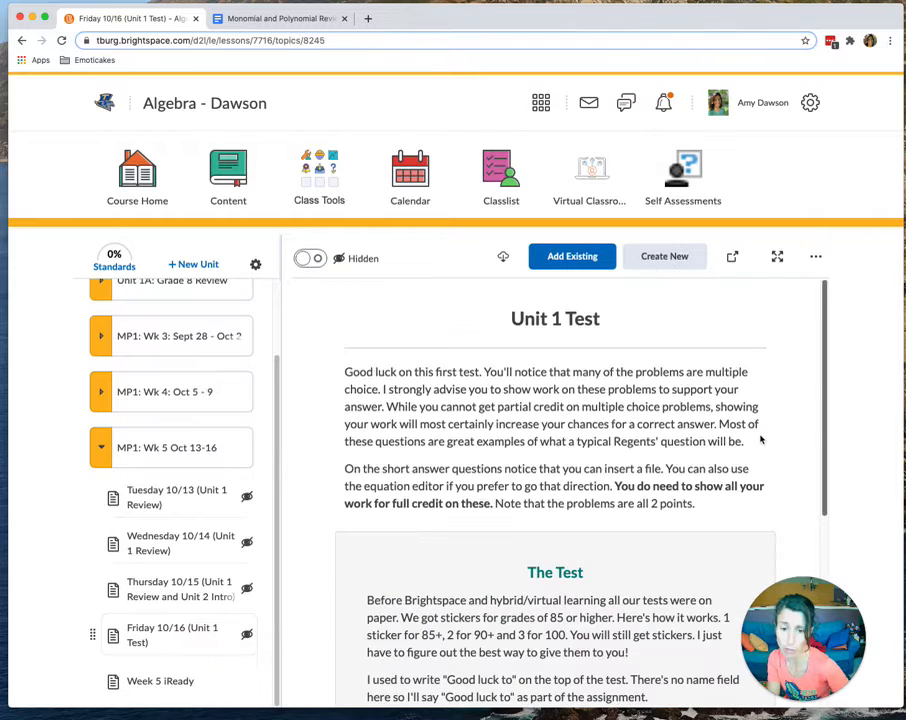
{"action": "scroll", "coordinate": [708, 400], "scroll_direction": "down", "scroll_amount": 5}
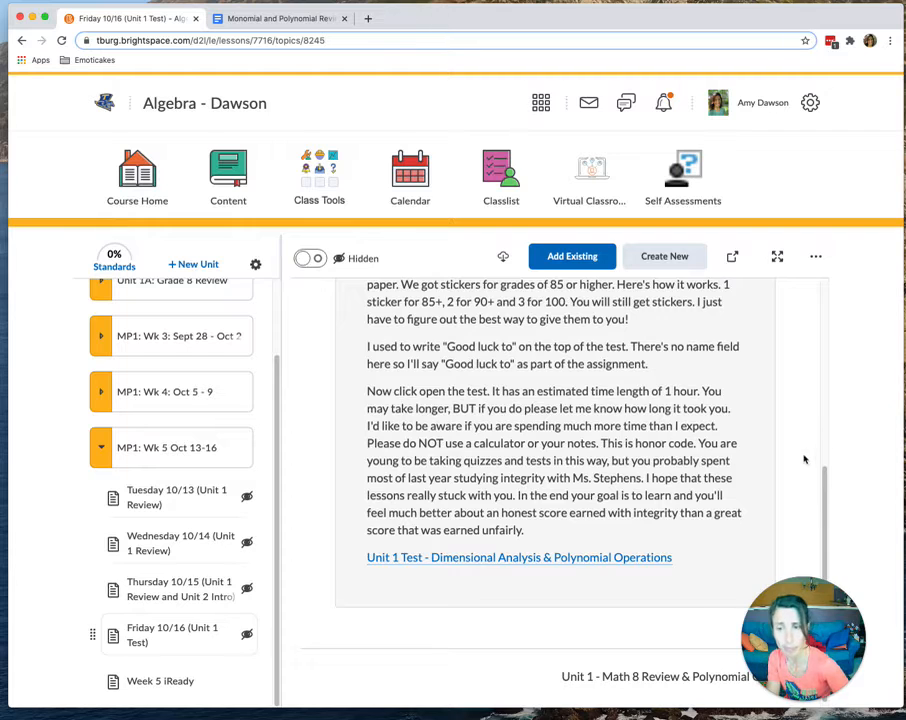
{"action": "scroll", "coordinate": [798, 460], "scroll_direction": "up", "scroll_amount": 5}
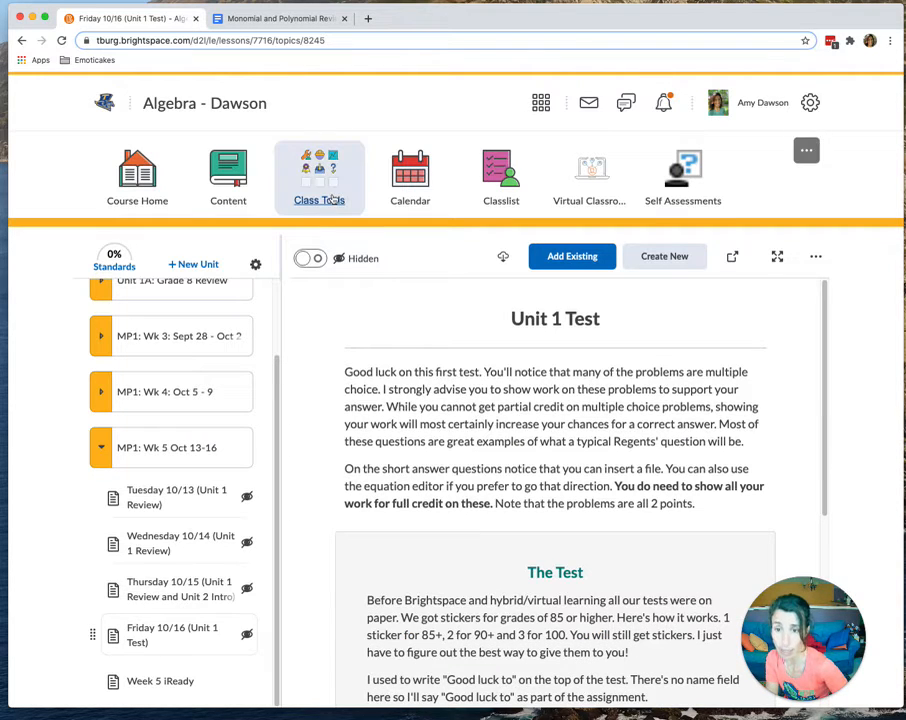
Step: Create a new quiz in the course's quiz list and name it Unit 1 Review Sheet
{"action": "left_click", "coordinate": [333, 200]}
{"action": "left_click", "coordinate": [562, 260]}
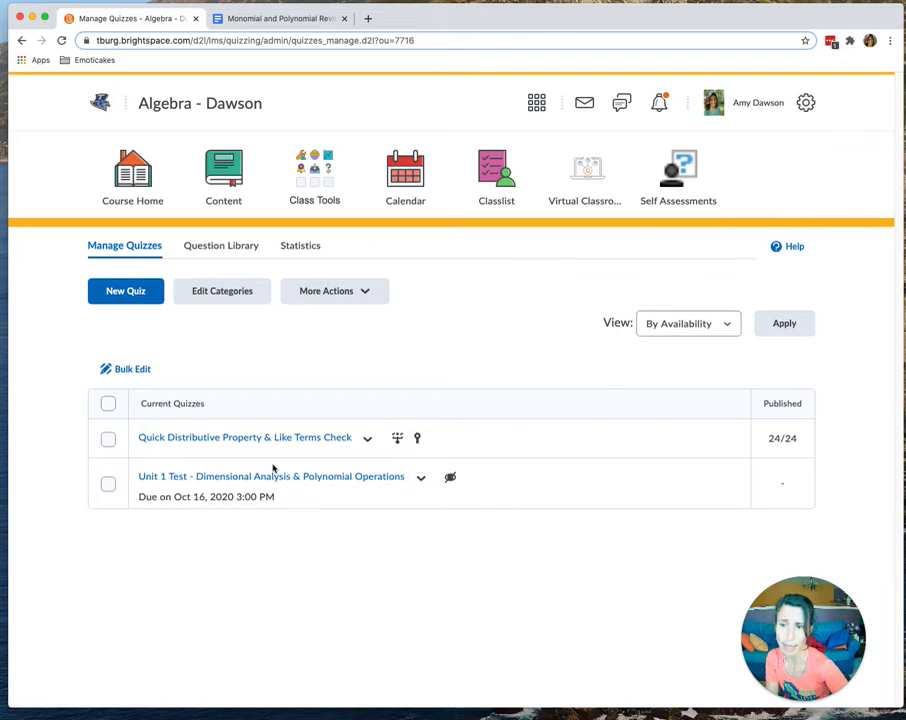
{"action": "left_click", "coordinate": [127, 291]}
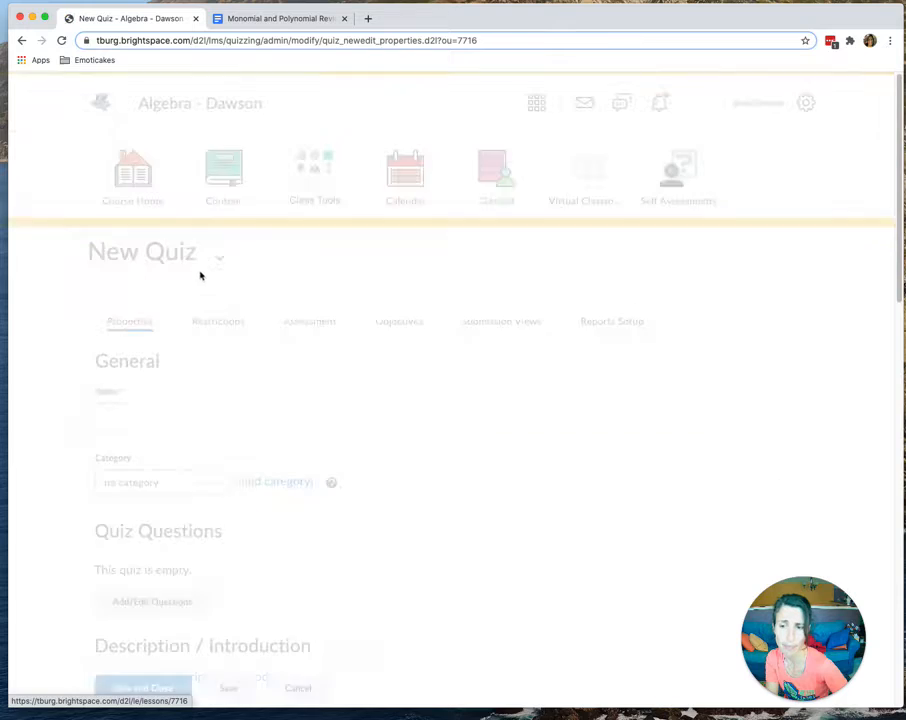
{"action": "left_click", "coordinate": [166, 408]}
{"action": "type", "text": "Unit 1 Review Sheet"}
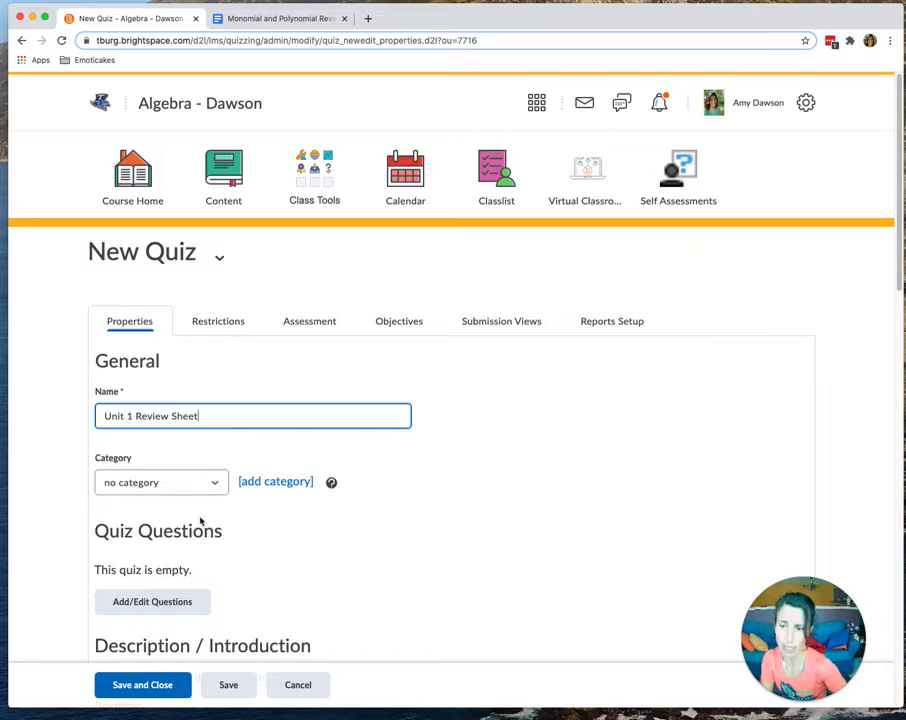
{"action": "left_click", "coordinate": [212, 481]}
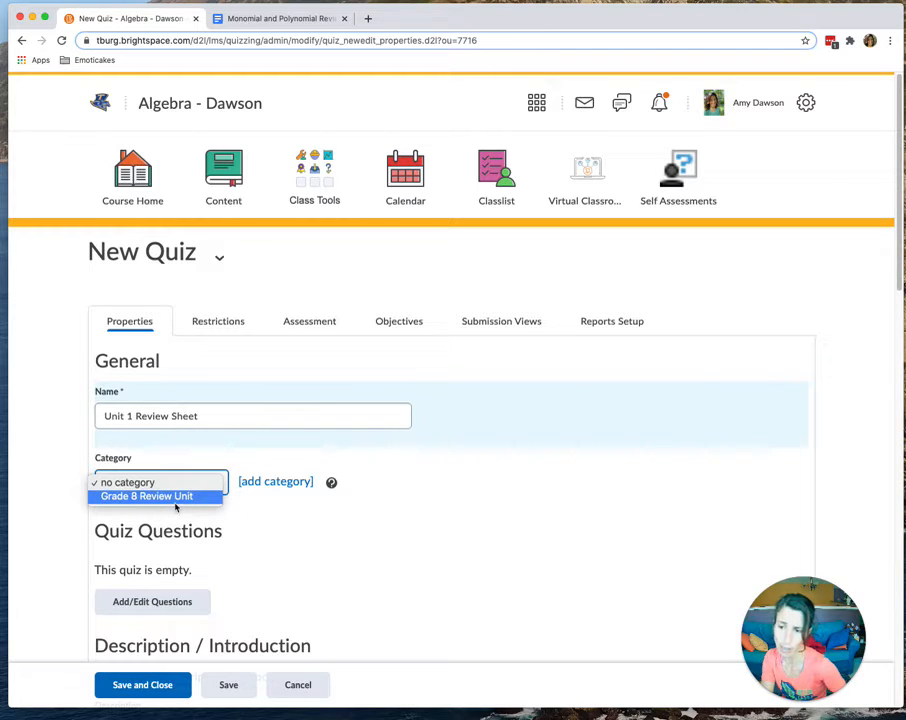
{"action": "left_click", "coordinate": [177, 497]}
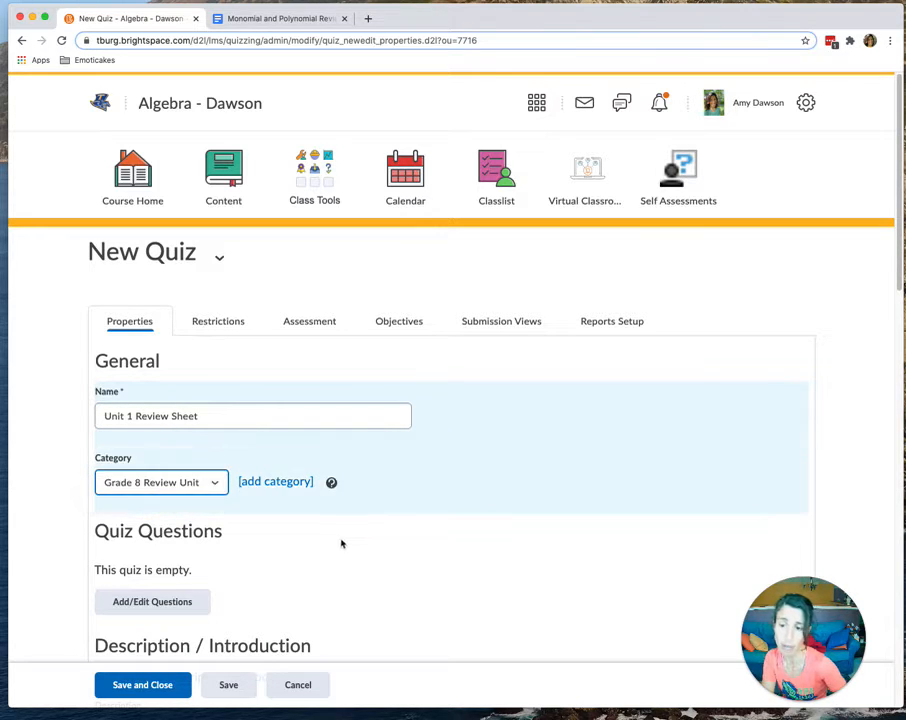
{"action": "left_click", "coordinate": [215, 484]}
{"action": "left_click", "coordinate": [145, 466]}
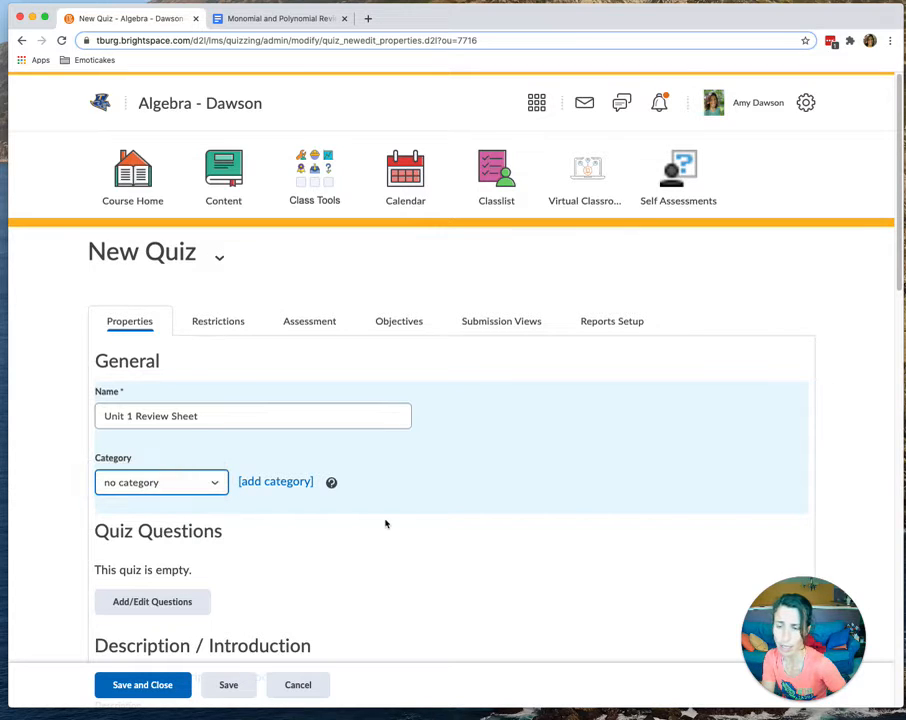
Step: Enter the quiz description "This is our review sheet for our Unit 1 Test."
{"action": "scroll", "coordinate": [300, 560], "scroll_direction": "down", "scroll_amount": 1}
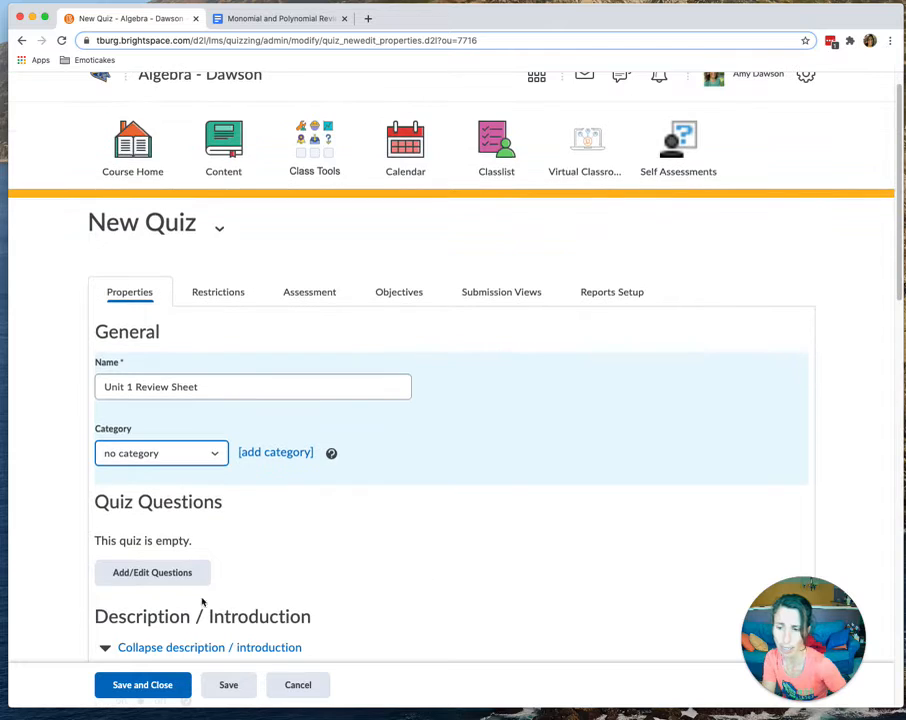
{"action": "scroll", "coordinate": [190, 566], "scroll_direction": "down", "scroll_amount": 5}
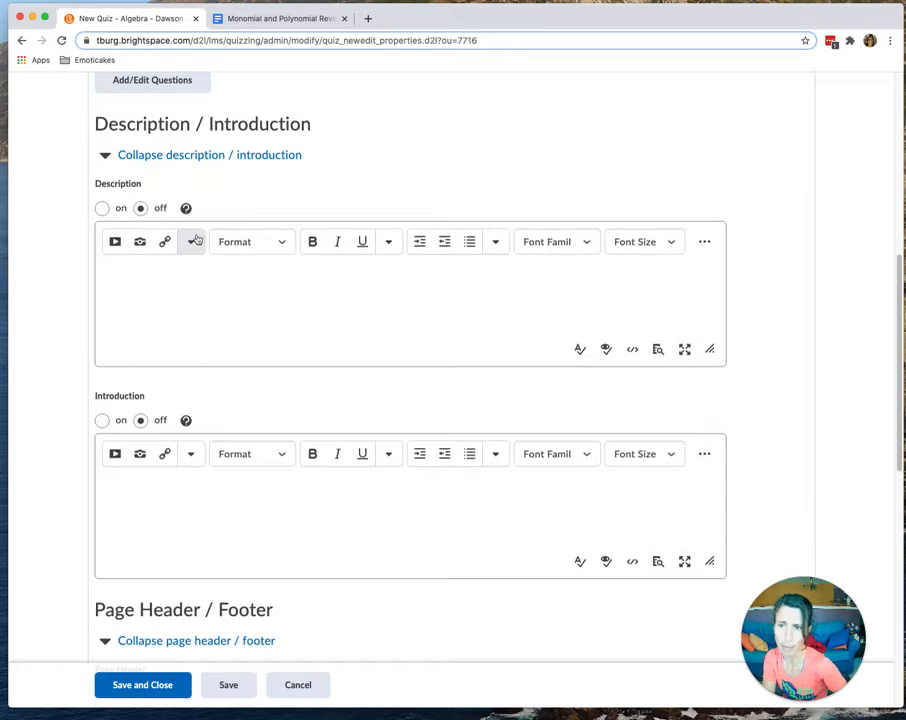
{"action": "left_click", "coordinate": [198, 292]}
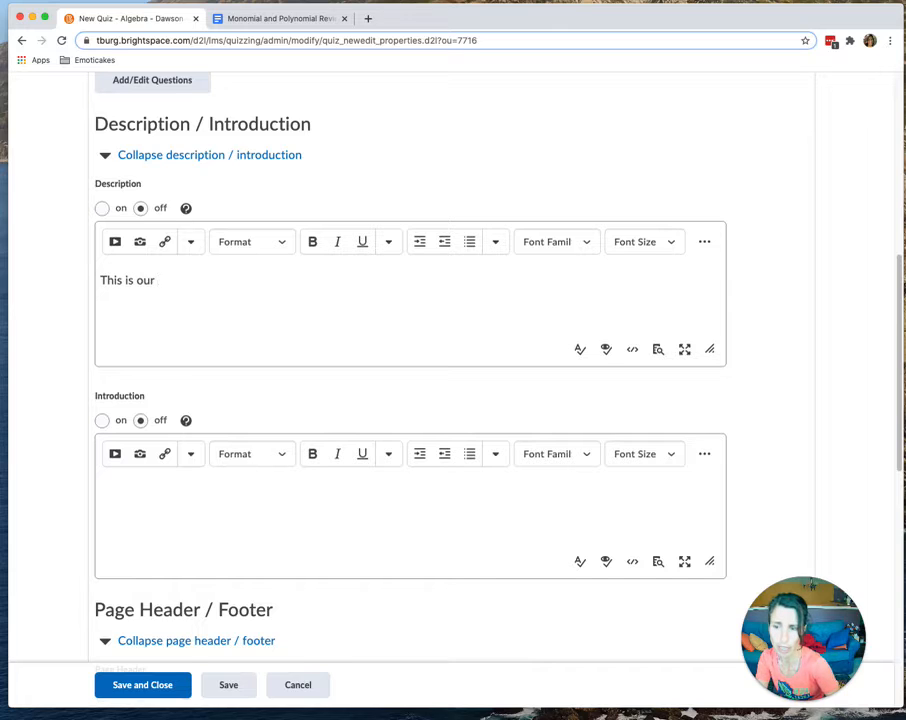
{"action": "type", "text": "This is our review sheet fo"}
{"action": "type", "text": "r our "}
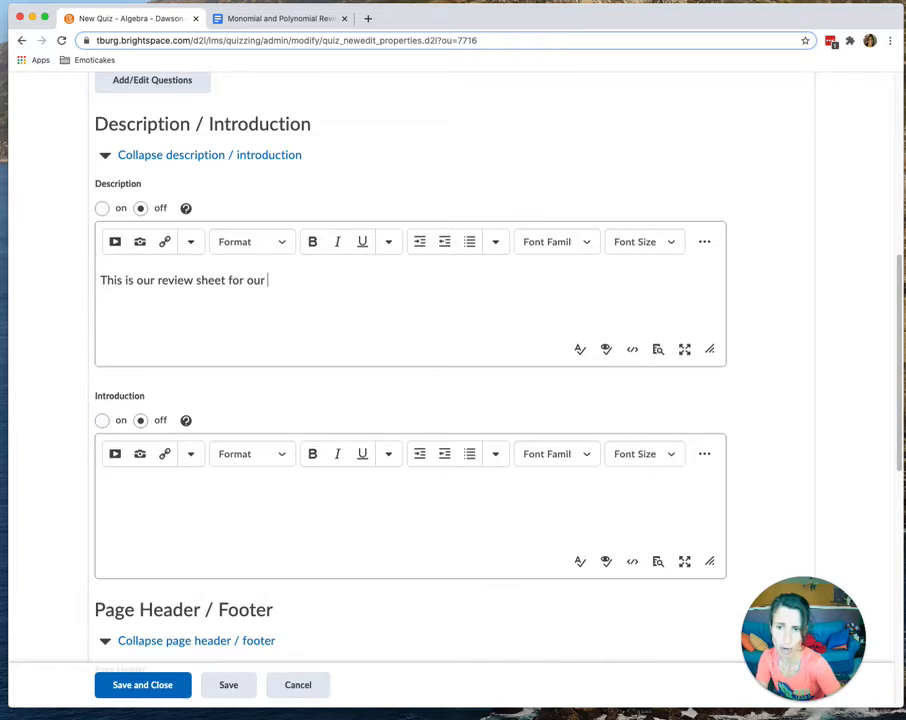
{"action": "type", "text": "Unit 1 Test."}
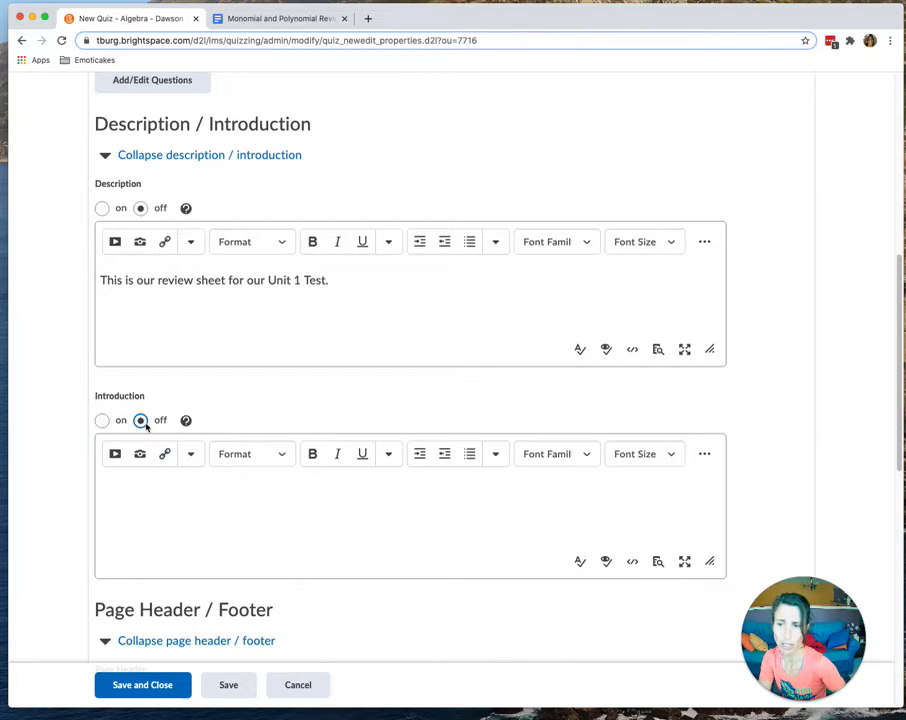
Step: Allow hints in the new quiz's optional advanced properties
{"action": "scroll", "coordinate": [170, 510], "scroll_direction": "down", "scroll_amount": 1}
{"action": "scroll", "coordinate": [222, 568], "scroll_direction": "down", "scroll_amount": 3}
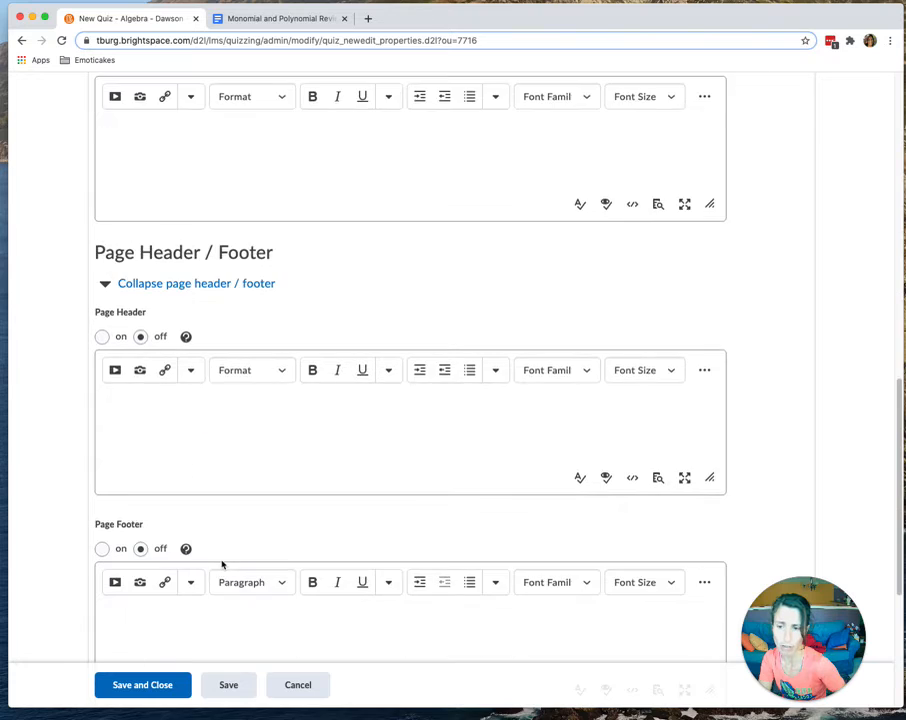
{"action": "scroll", "coordinate": [222, 566], "scroll_direction": "down", "scroll_amount": 3}
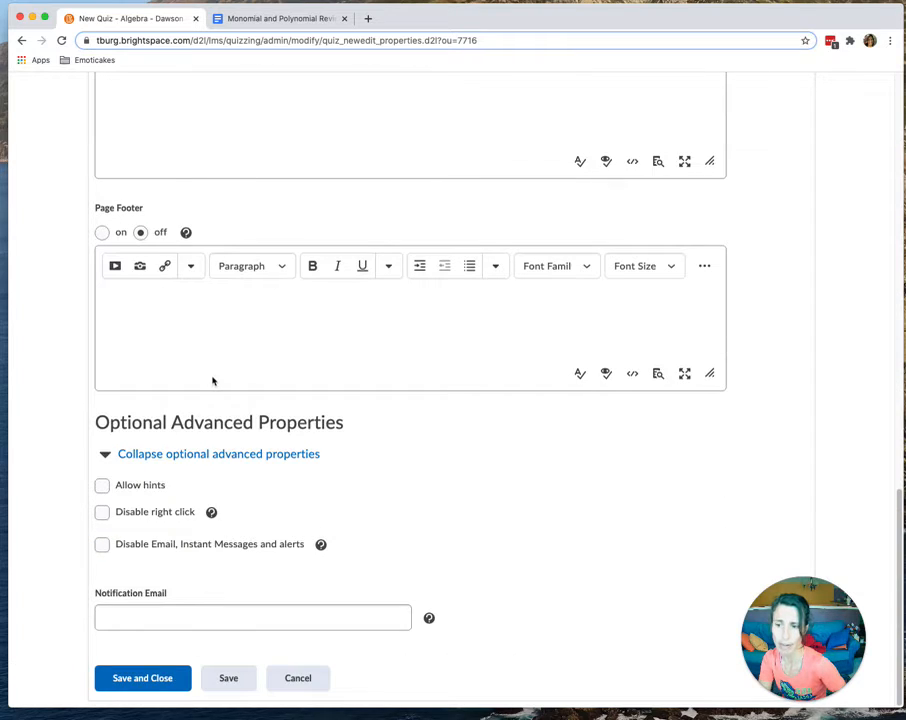
{"action": "left_click", "coordinate": [101, 486]}
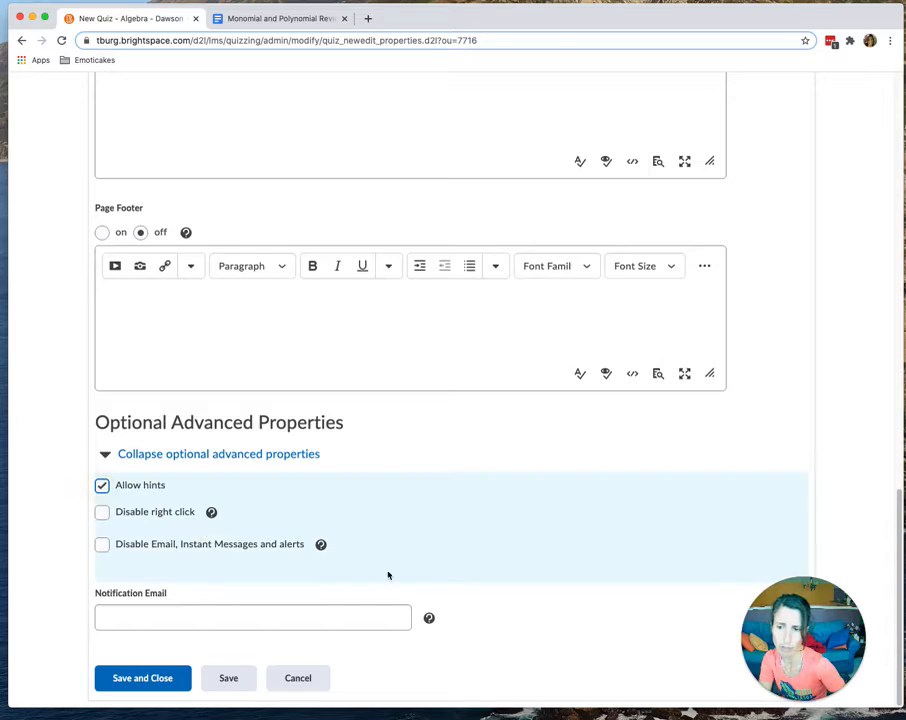
Step: Set the notification email text to "Thanks for completing the Unit 1 Review Sheet." and save and close the quiz
{"action": "left_click", "coordinate": [207, 622]}
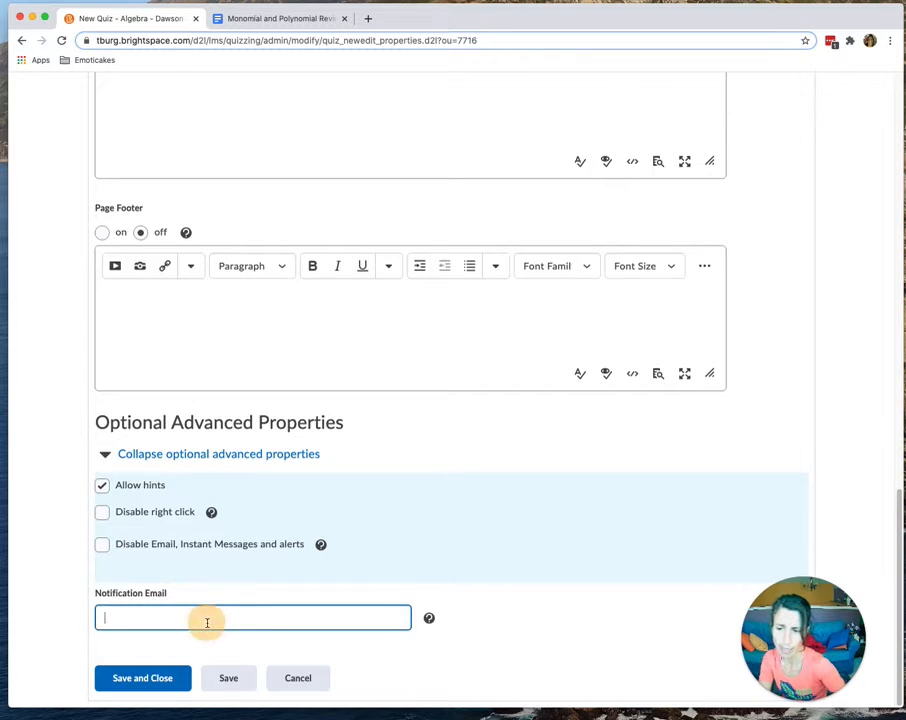
{"action": "type", "text": "Thank"}
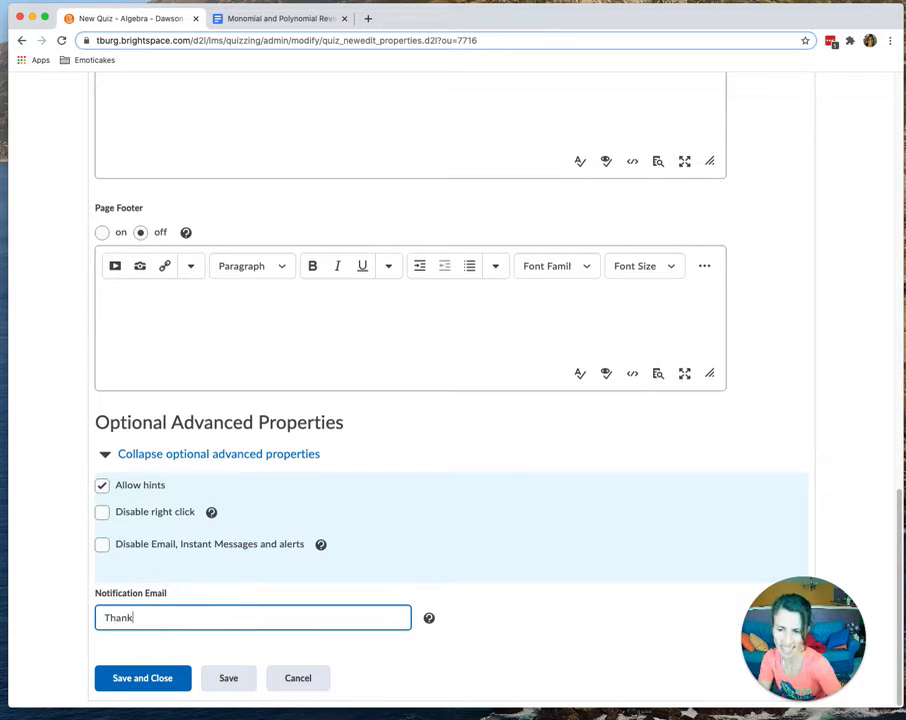
{"action": "type", "text": "s for compuleting the "}
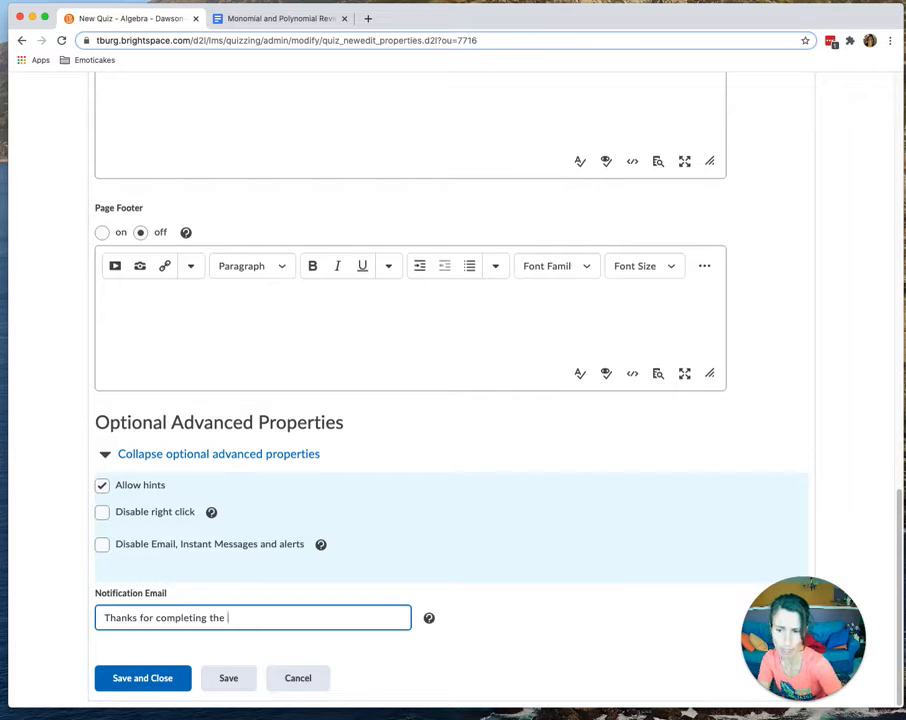
{"action": "type", "text": "Unit 1 "}
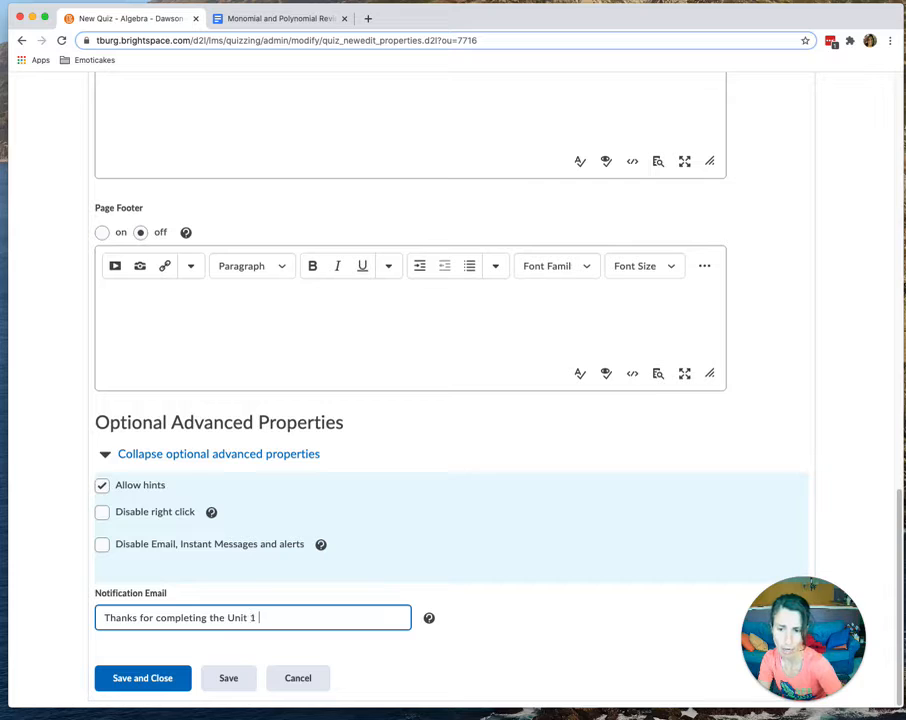
{"action": "type", "text": "Review Sheet"}
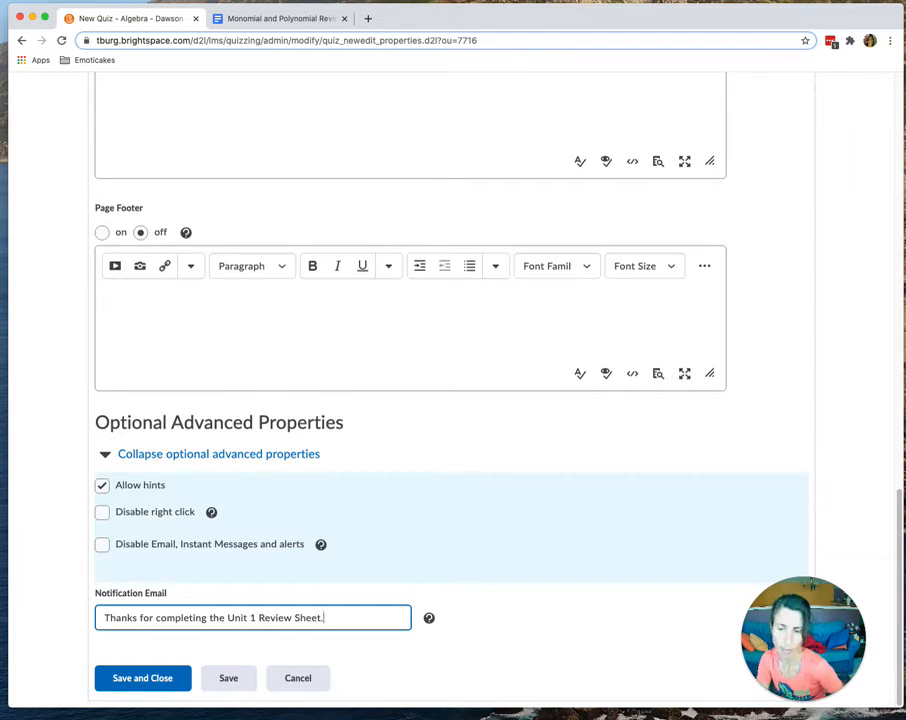
{"action": "type", "text": "."}
{"action": "left_click", "coordinate": [137, 675]}
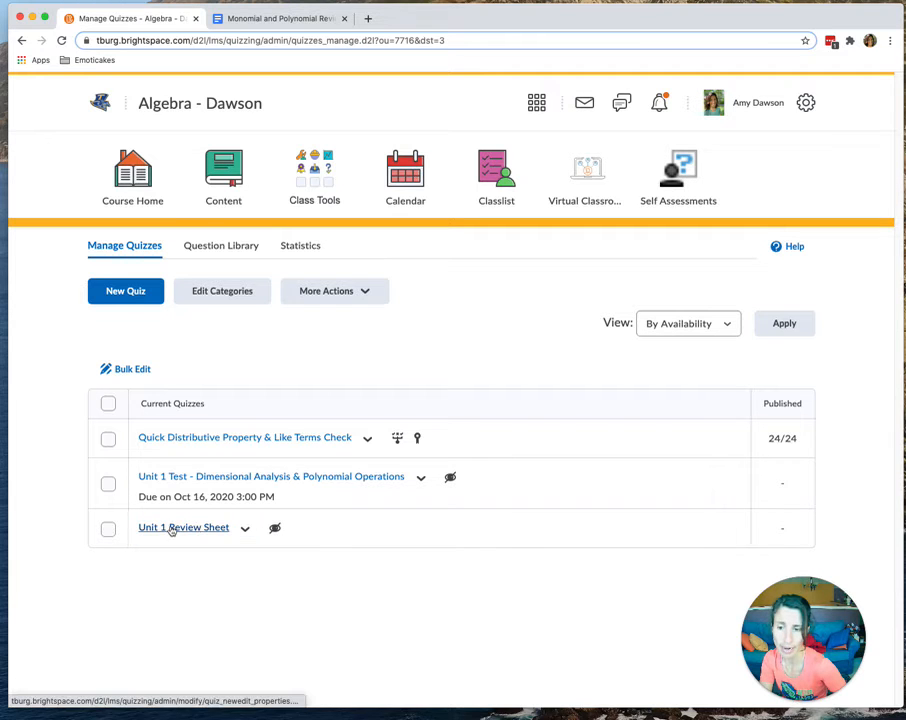
Step: Open the Unit 1 Review Sheet quiz's question editor and show the options for importing questions
{"action": "left_click", "coordinate": [172, 528]}
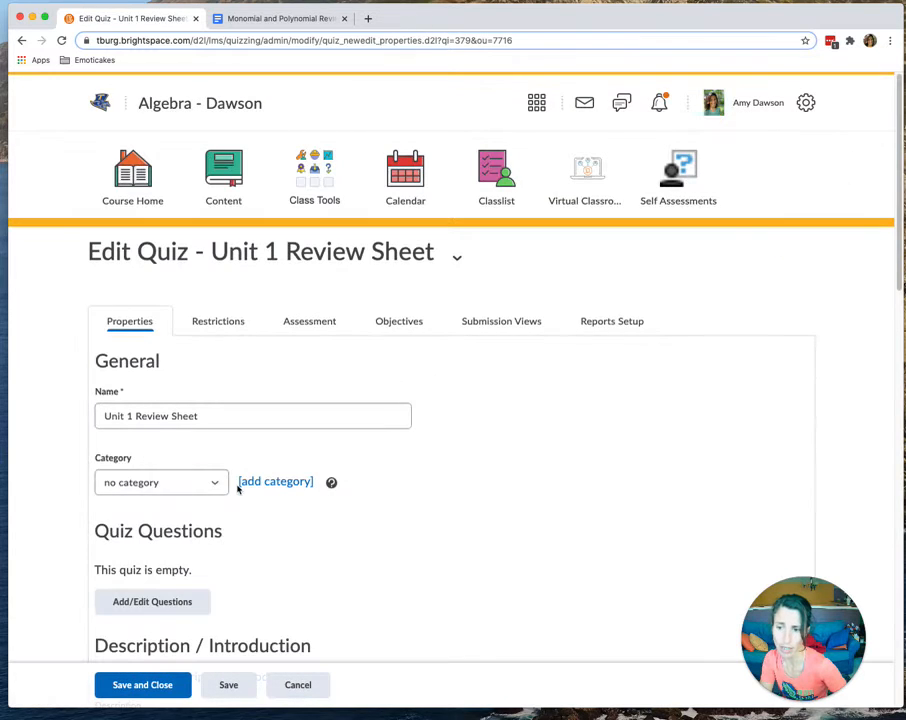
{"action": "left_click", "coordinate": [170, 600]}
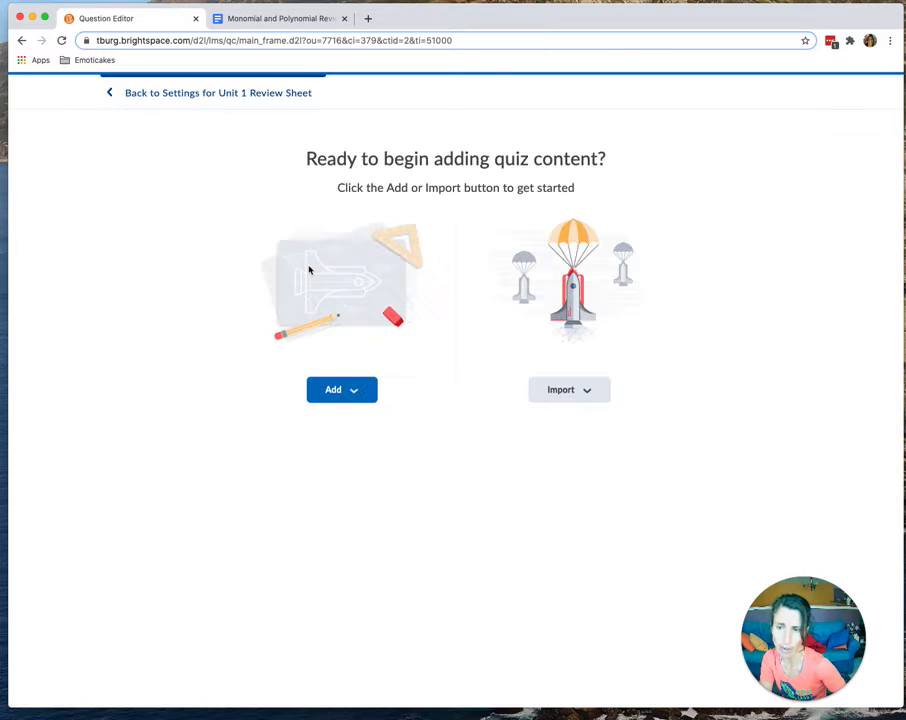
{"action": "left_click", "coordinate": [589, 393]}
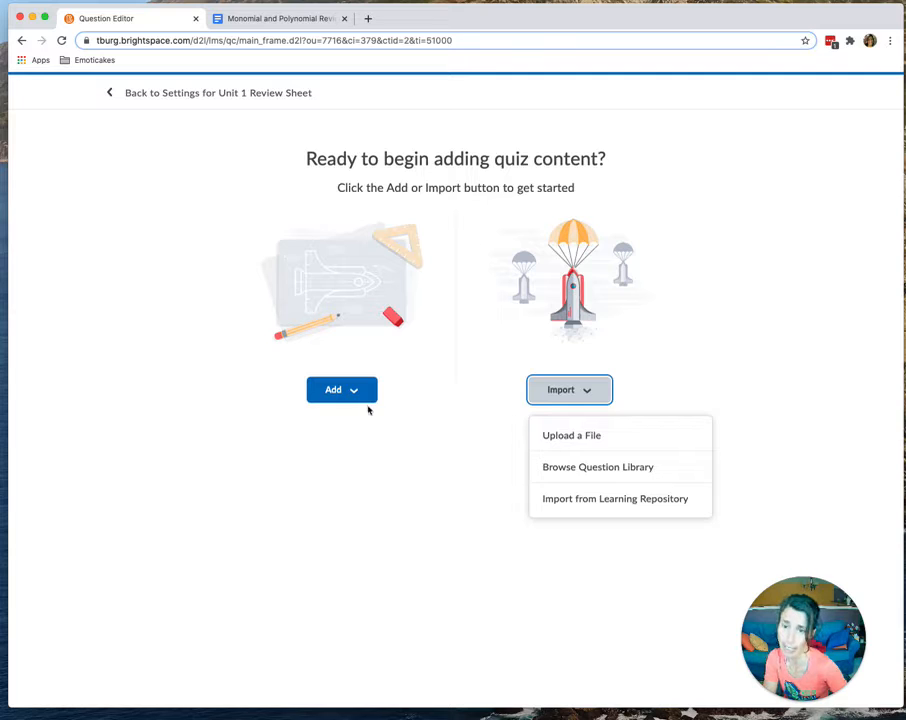
Step: Detach the Monomial and Polynomial Review Sheet document into its own browser window and move it clear of the question editor
{"action": "left_click", "coordinate": [273, 19]}
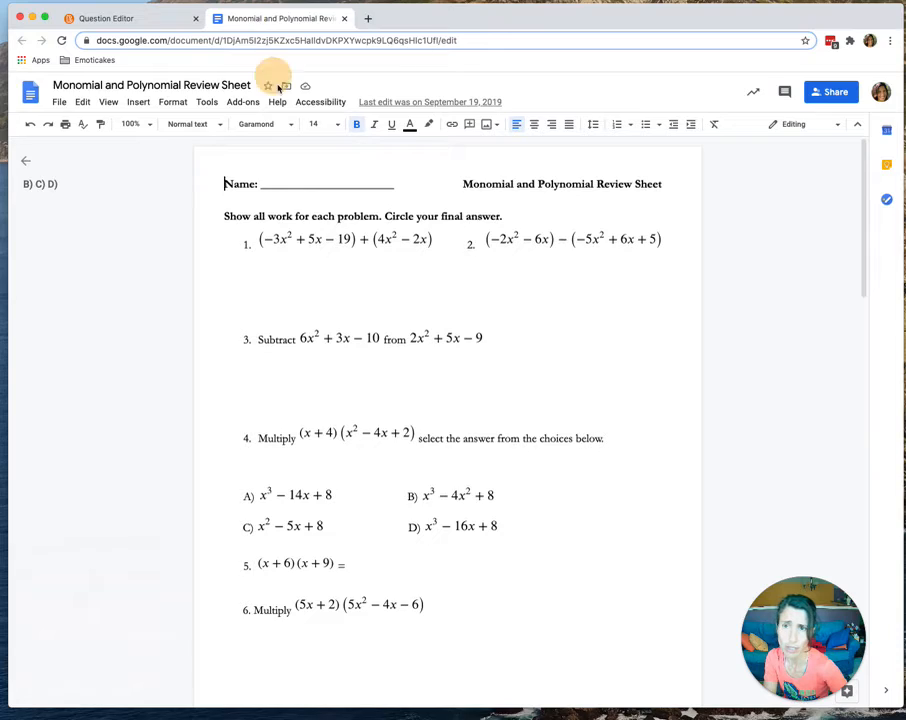
{"action": "left_click_drag", "start_coordinate": [279, 88], "coordinate": [905, 58]}
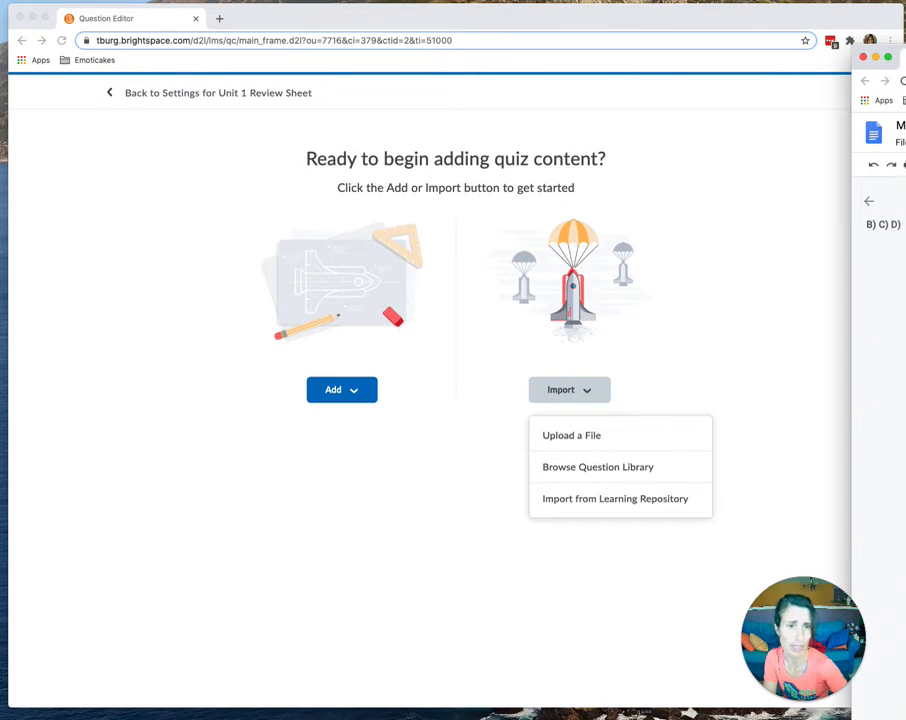
{"action": "mouse_move", "coordinate": [484, 19]}
{"action": "left_mouse_down"}
{"action": "mouse_move", "coordinate": [487, 27]}
{"action": "mouse_move", "coordinate": [439, 20]}
{"action": "mouse_move", "coordinate": [484, 21]}
{"action": "left_mouse_up"}
{"action": "left_click", "coordinate": [904, 58]}
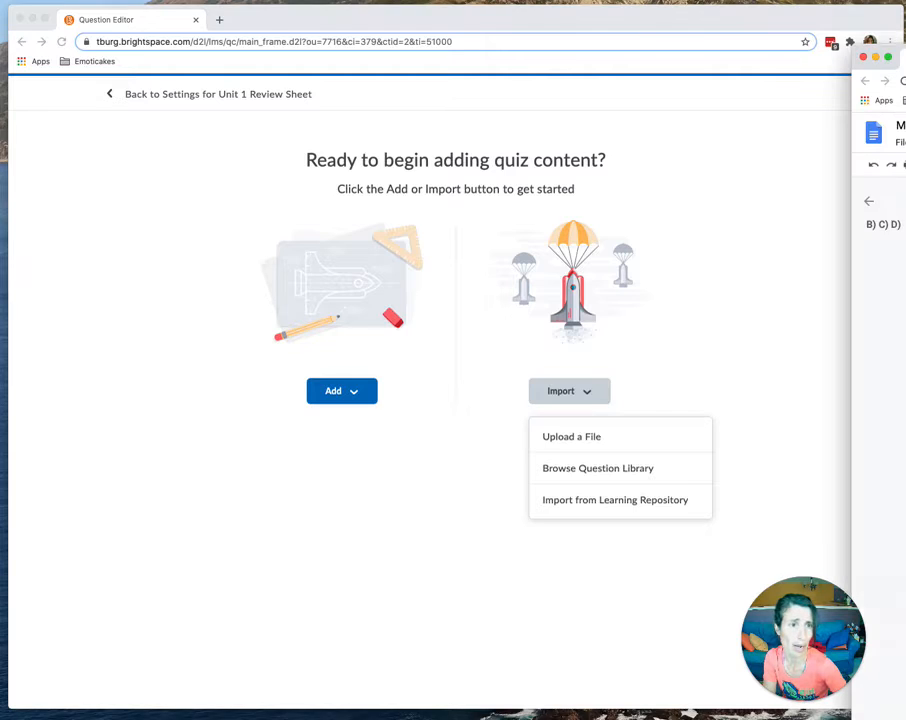
{"action": "left_click_drag", "start_coordinate": [904, 58], "coordinate": [905, 42]}
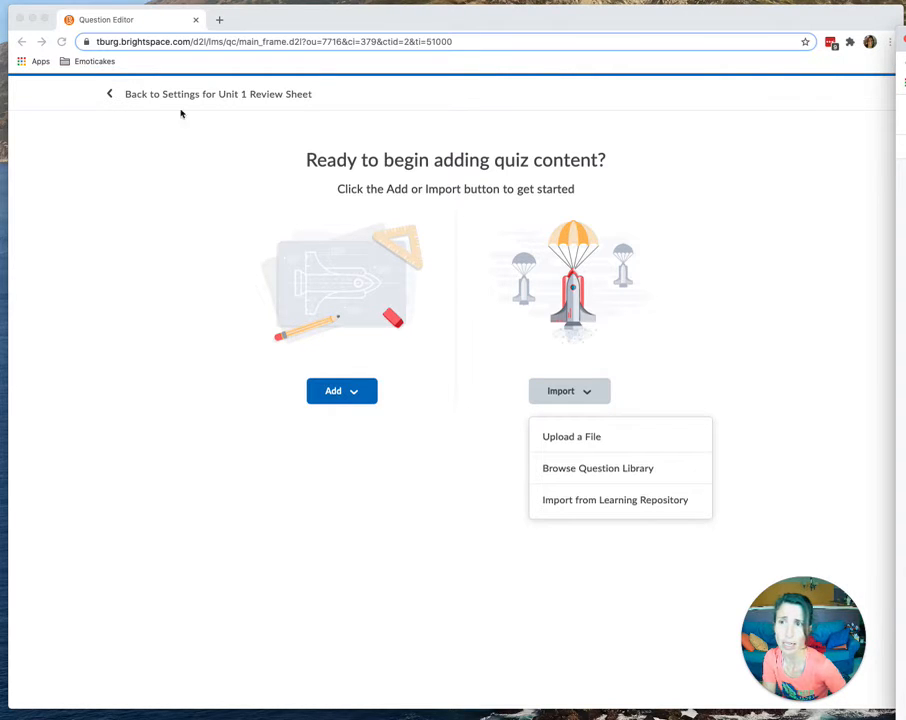
Step: Add a new Written Response question to the Unit 1 Review Sheet quiz
{"action": "left_click", "coordinate": [349, 402]}
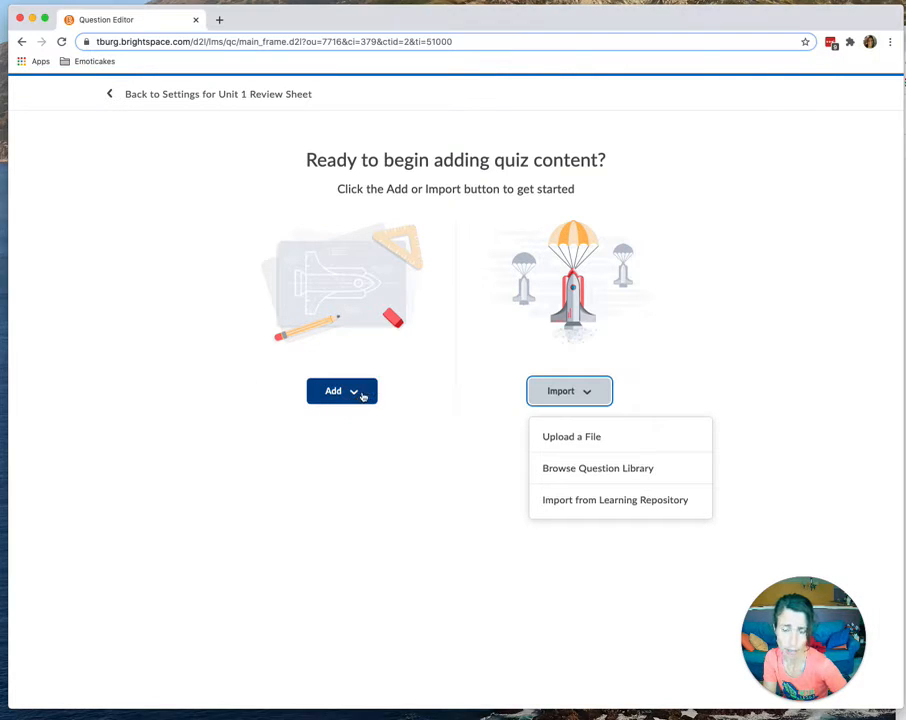
{"action": "left_click", "coordinate": [364, 397]}
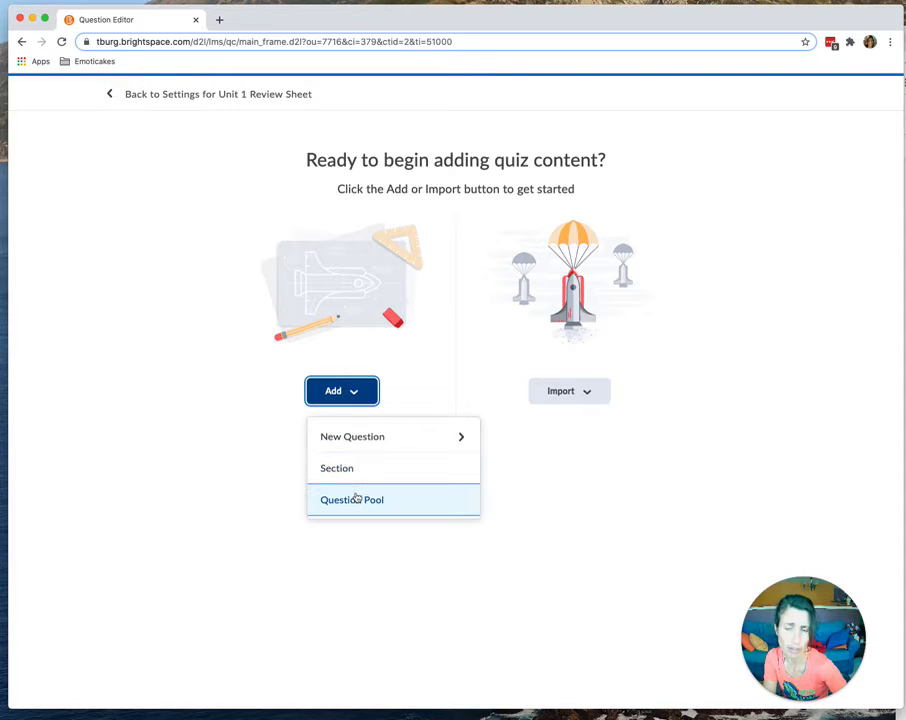
{"action": "left_click", "coordinate": [350, 436]}
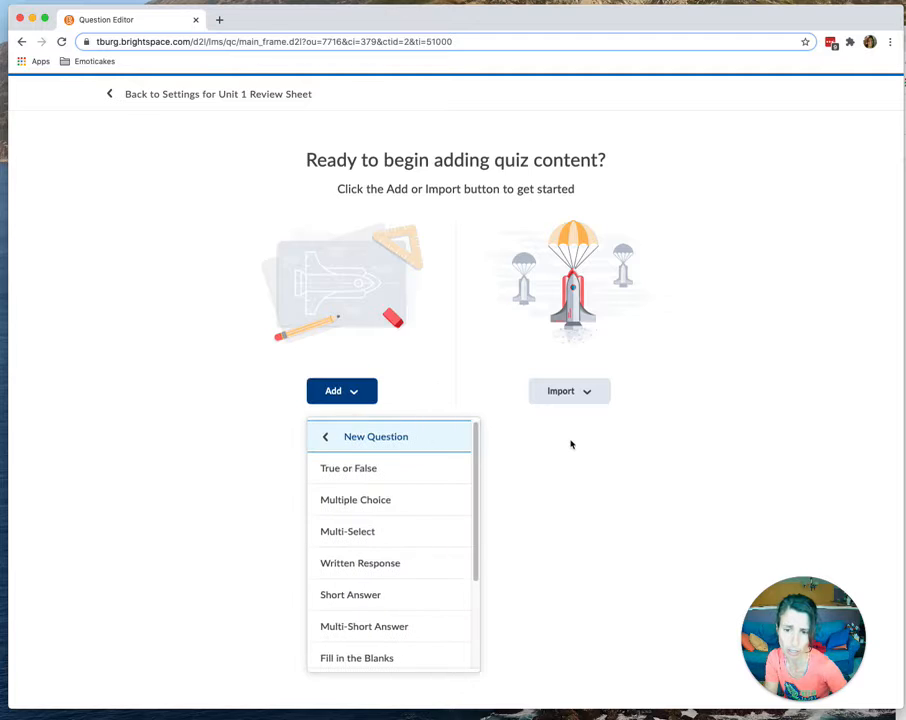
{"action": "left_click_drag", "start_coordinate": [477, 445], "coordinate": [461, 430]}
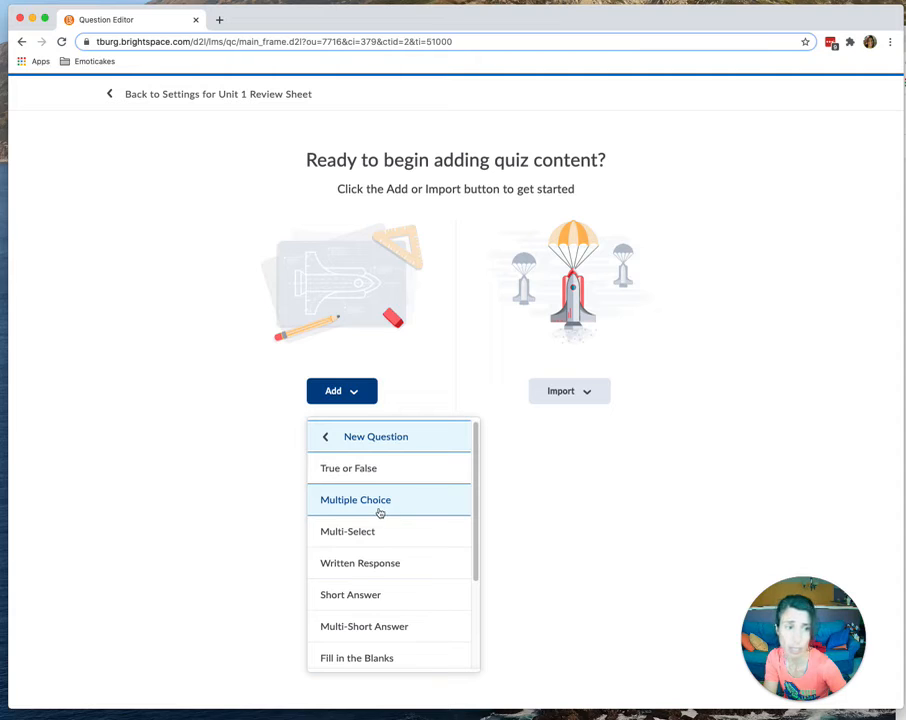
{"action": "left_click", "coordinate": [374, 556]}
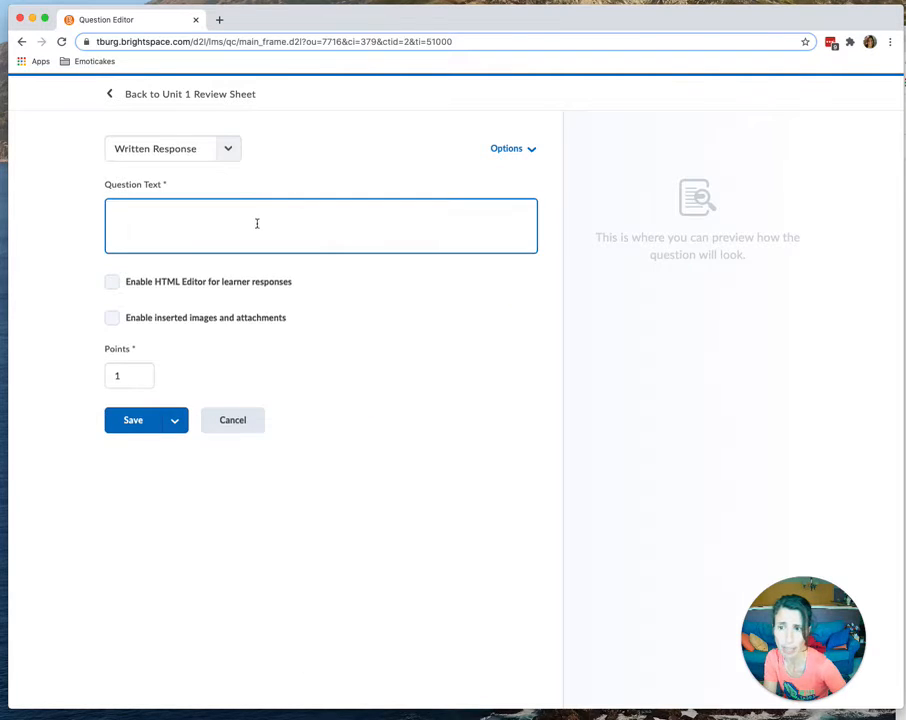
Step: Start an equation for the question text and enter the first polynomial, (−3x² + 5x − 19)
{"action": "left_click", "coordinate": [180, 222]}
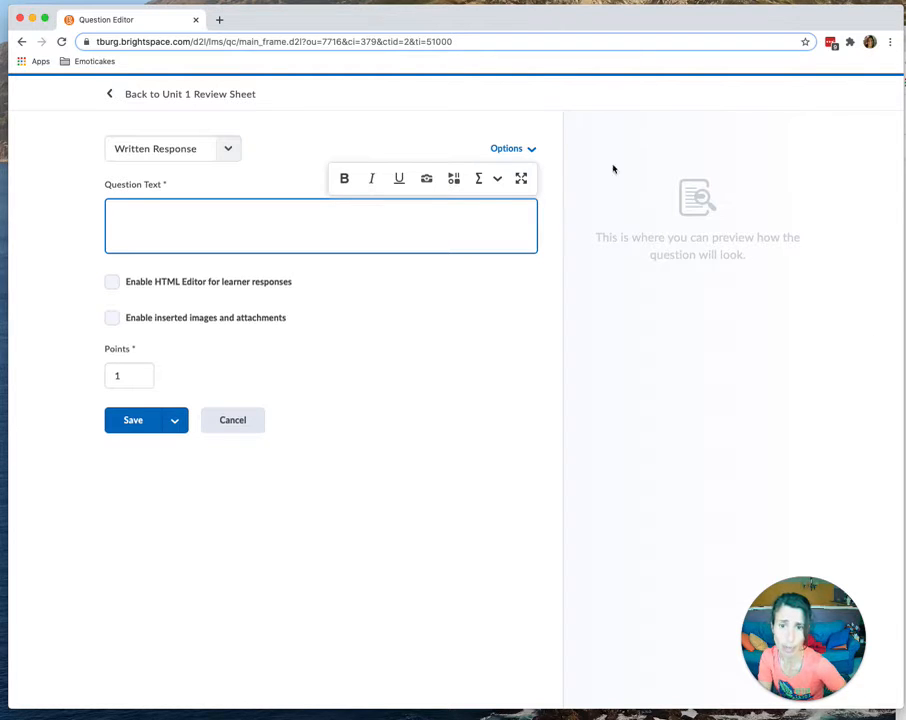
{"action": "left_click", "coordinate": [482, 181]}
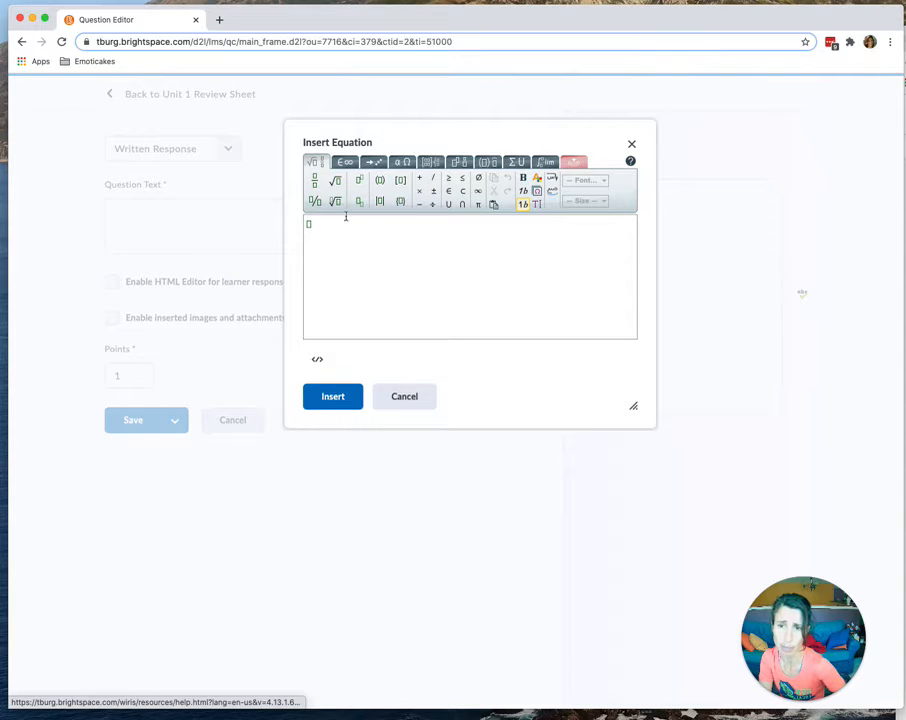
{"action": "left_click", "coordinate": [384, 182]}
{"action": "type", "text": "-"}
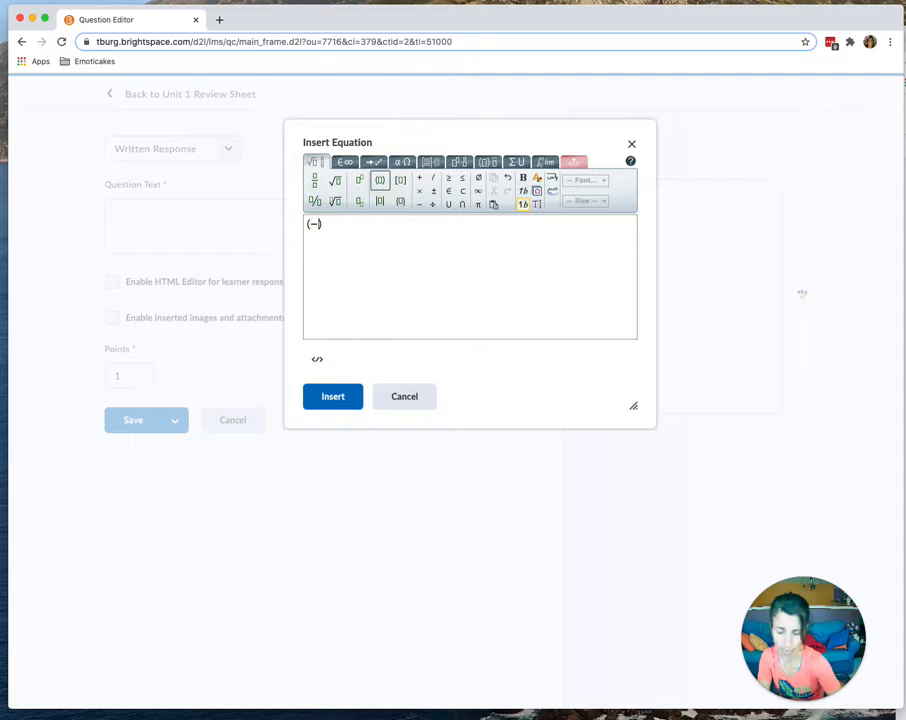
{"action": "left_click", "coordinate": [359, 180]}
{"action": "type", "text": "2"}
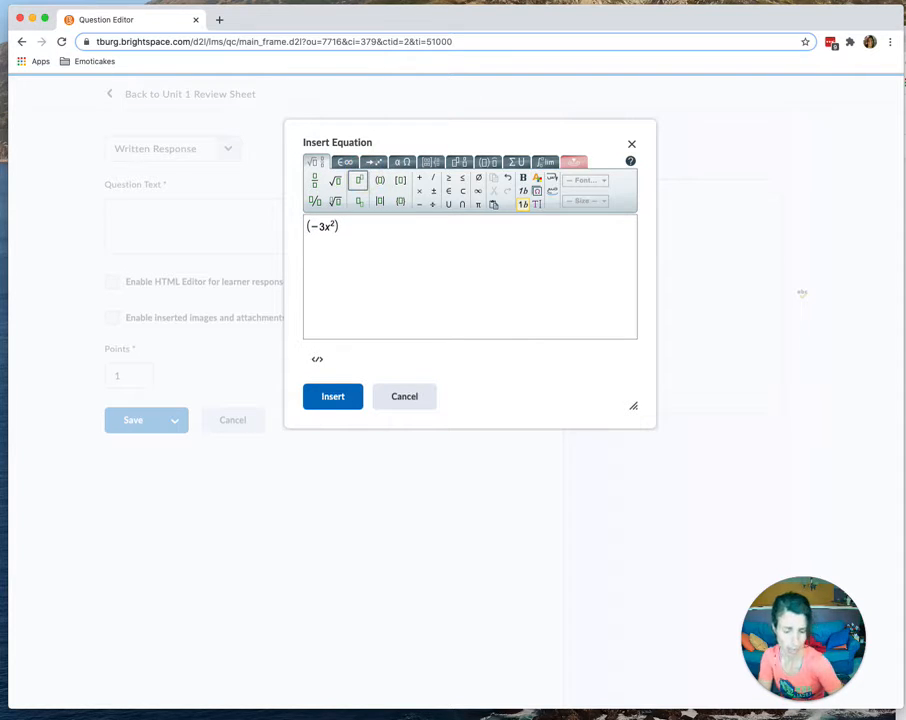
{"action": "key", "text": "Right"}
{"action": "type", "text": "+5x-19"}
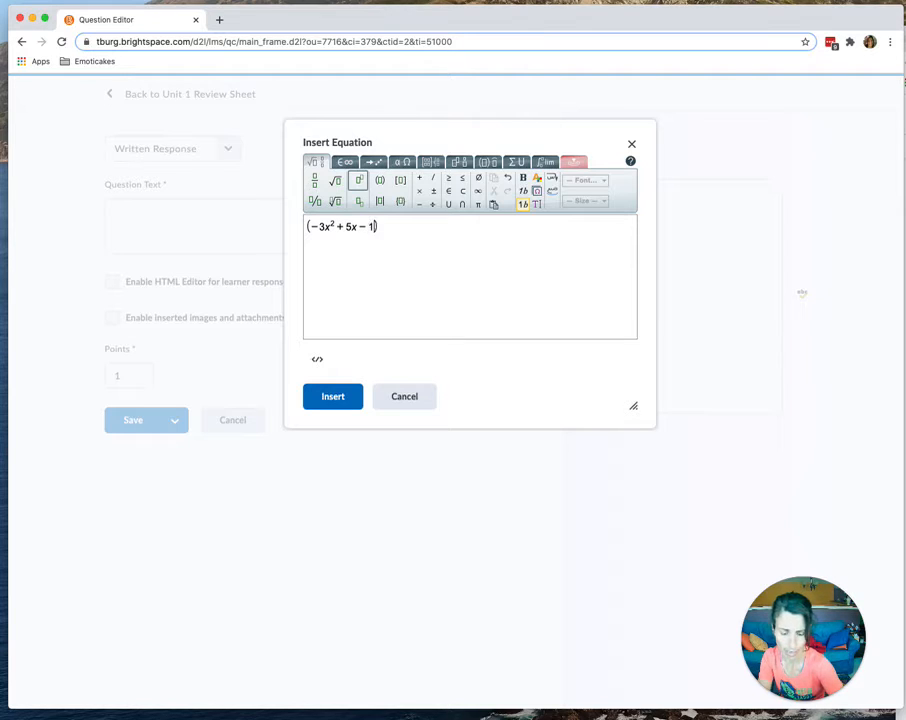
Step: Extend the equation with + (4x² − 2x) and insert it into the question text
{"action": "left_click", "coordinate": [404, 229]}
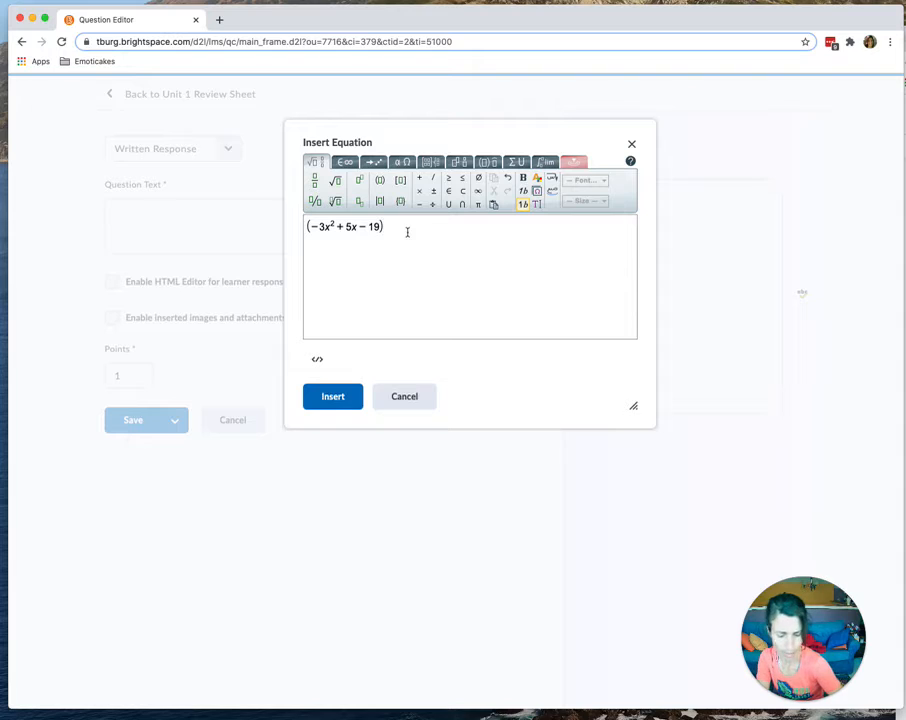
{"action": "type", "text": "+ ("}
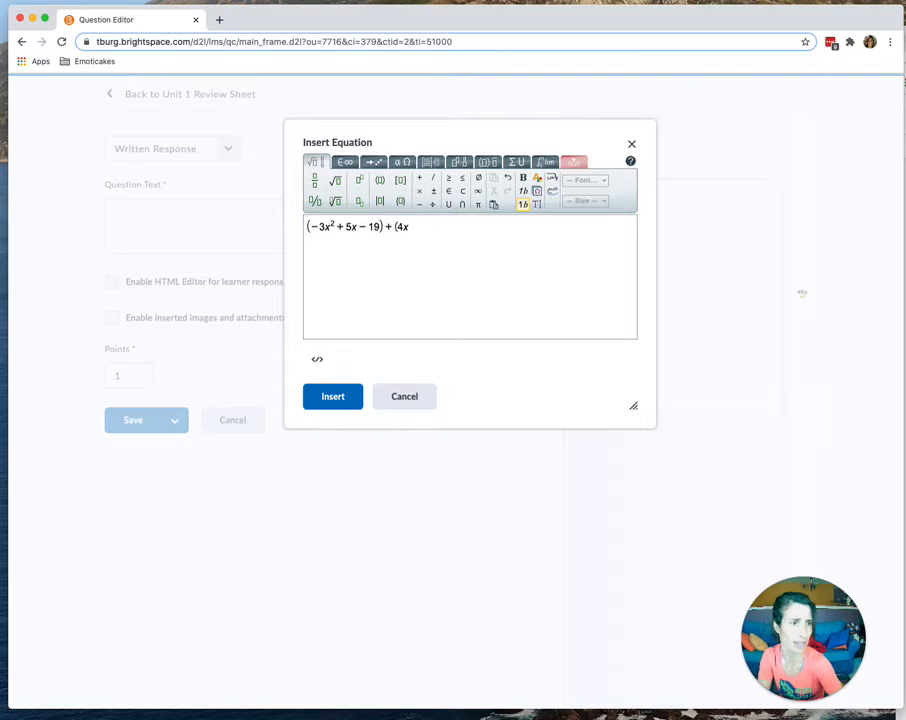
{"action": "type", "text": "4x"}
{"action": "left_click", "coordinate": [358, 180]}
{"action": "type", "text": "2x"}
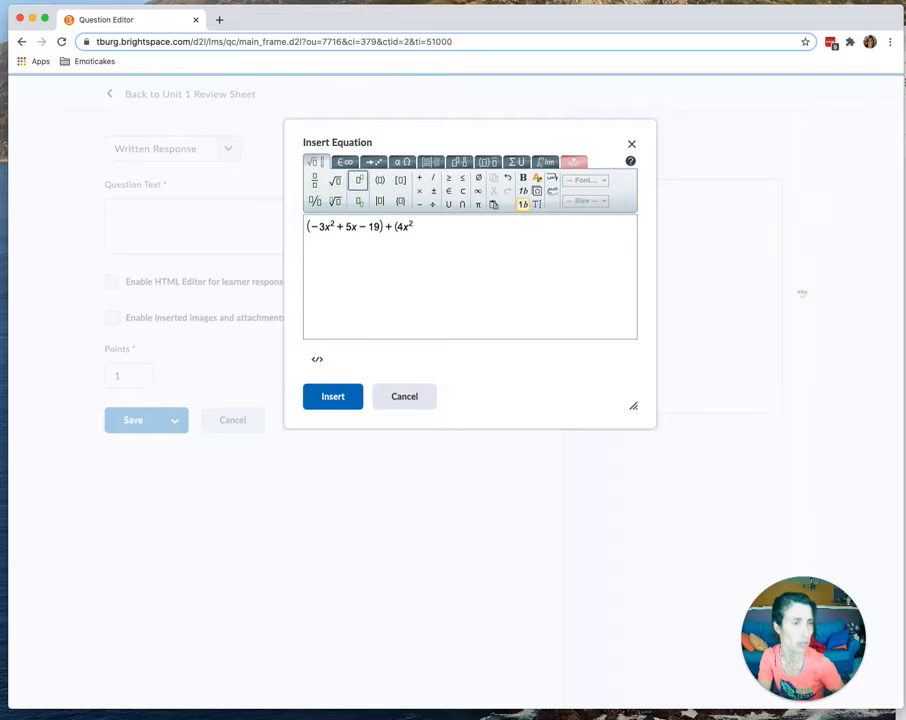
{"action": "left_click", "coordinate": [332, 396]}
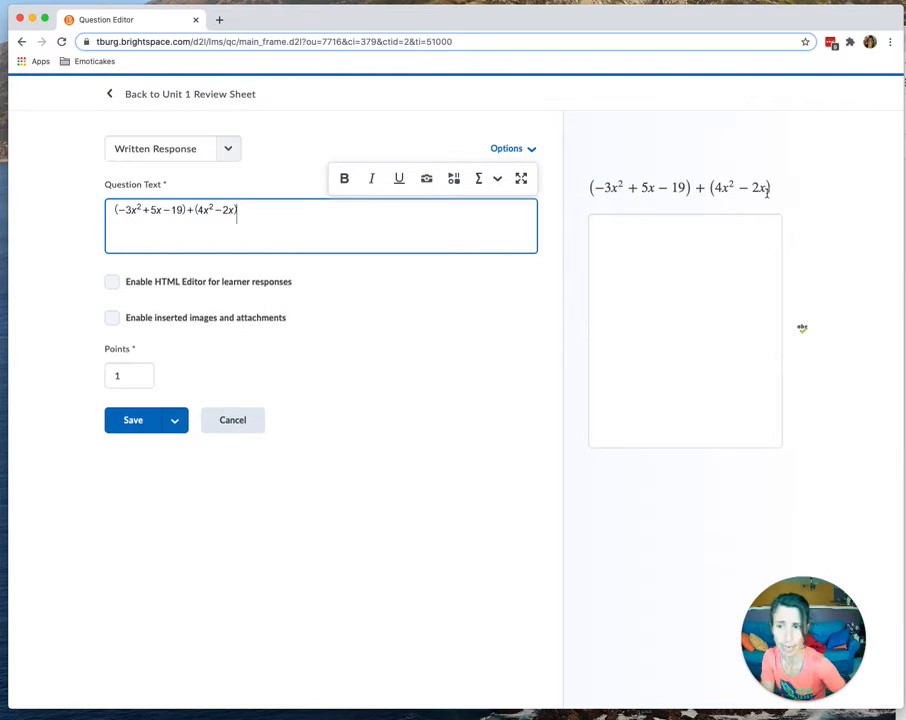
Step: Enable the HTML editor plus inserted images and attachments for learner responses, checking the response box's formatting tools in the preview
{"action": "left_click", "coordinate": [111, 283]}
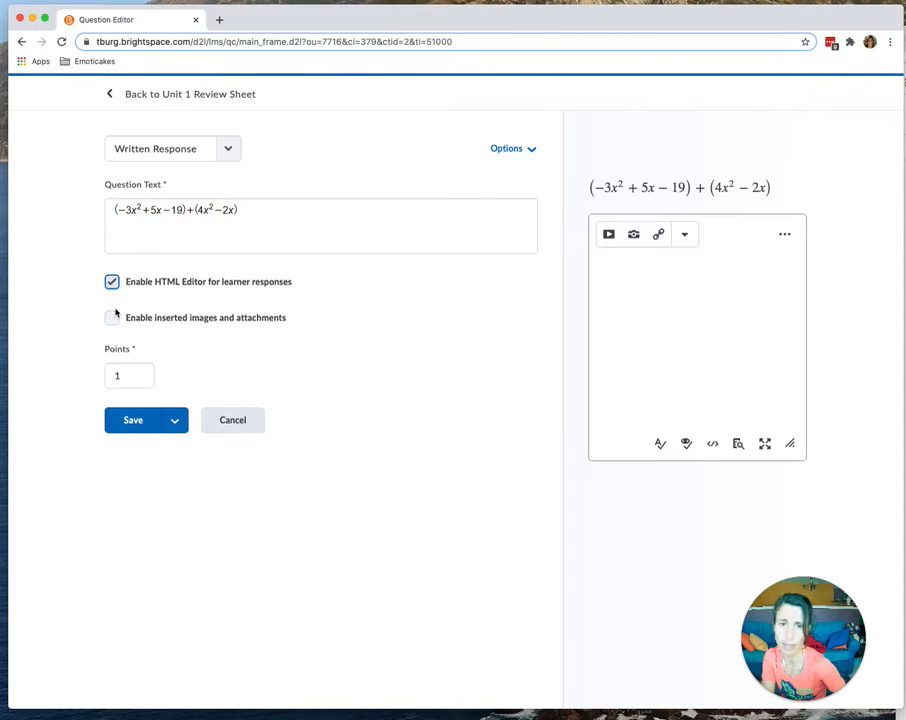
{"action": "left_click", "coordinate": [685, 236]}
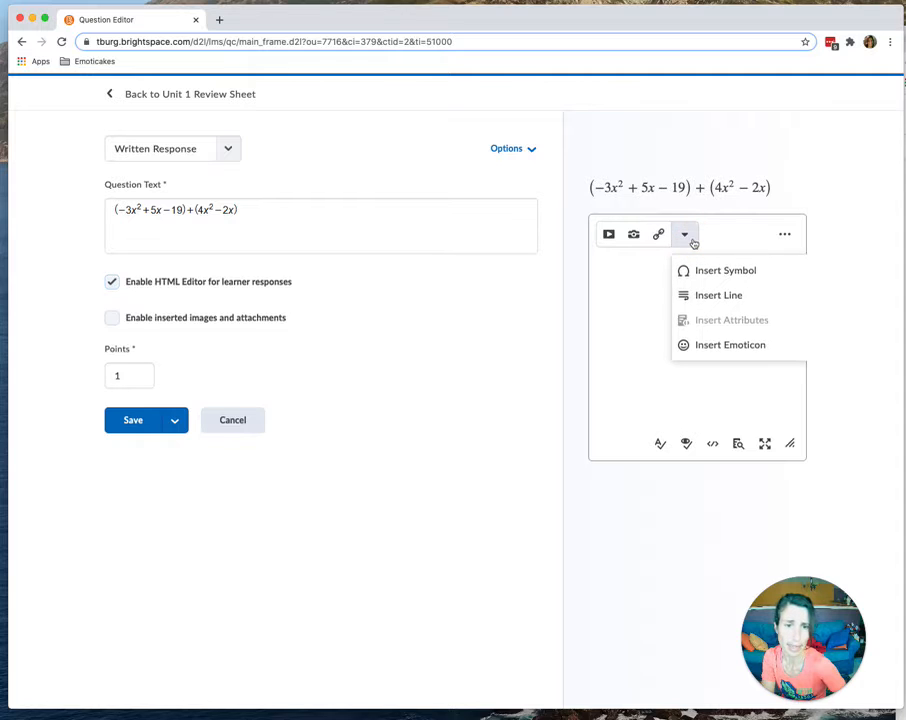
{"action": "left_click", "coordinate": [693, 243]}
{"action": "left_click", "coordinate": [785, 236]}
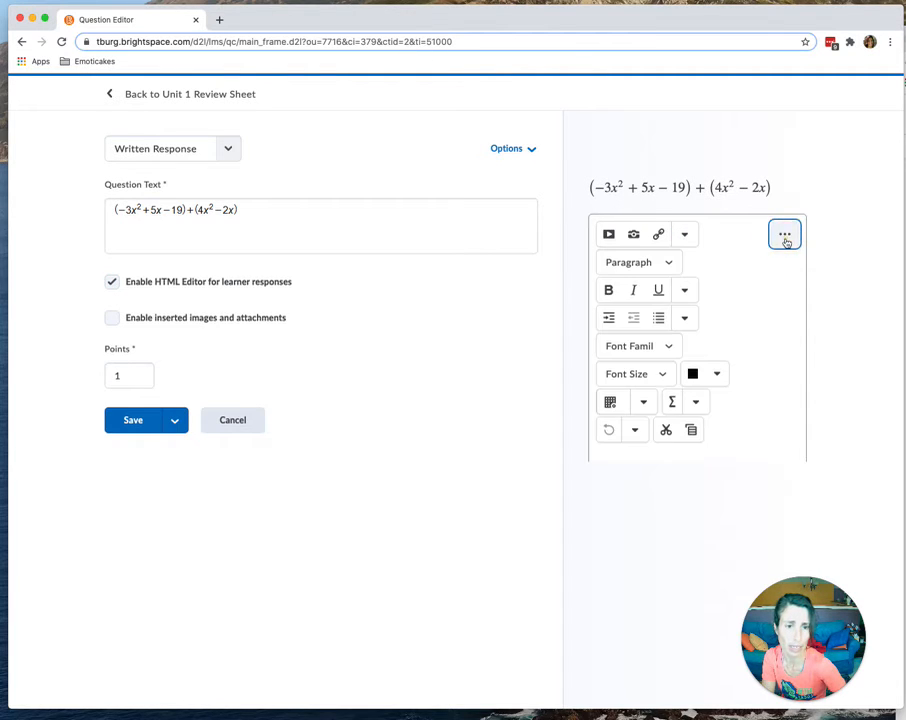
{"action": "left_click", "coordinate": [785, 236]}
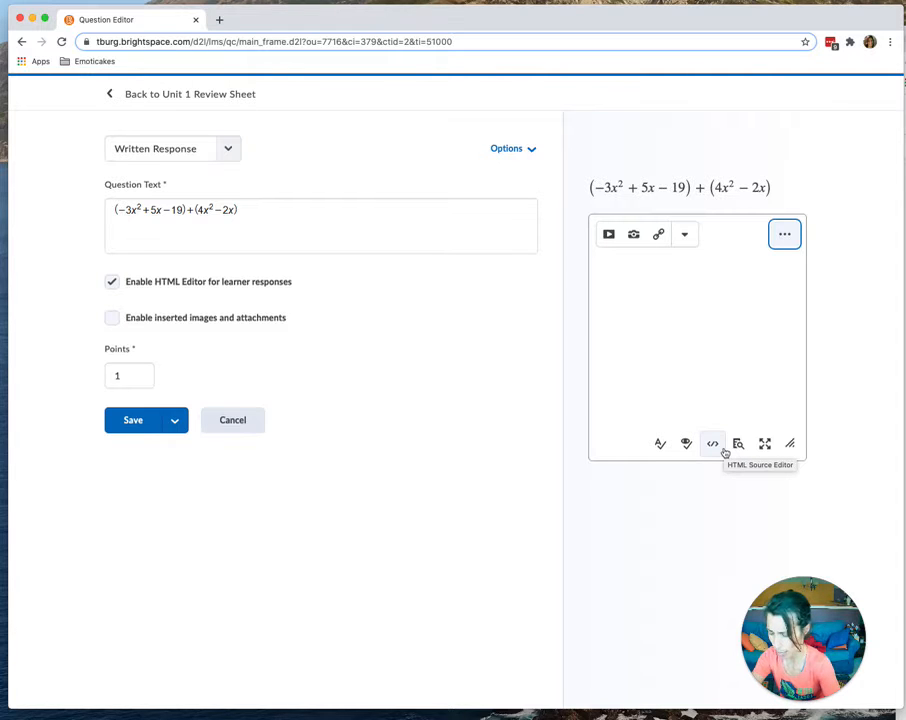
{"action": "left_click", "coordinate": [112, 317]}
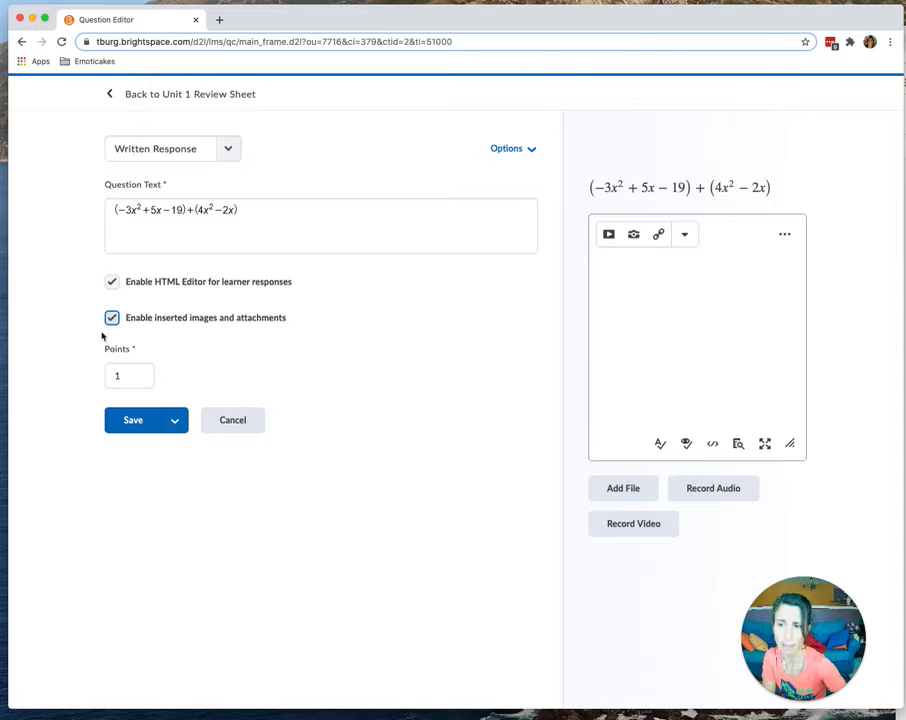
Step: Set the question's points to 2 and save the question
{"action": "left_click", "coordinate": [124, 374]}
{"action": "left_click_drag", "start_coordinate": [124, 374], "coordinate": [95, 372]}
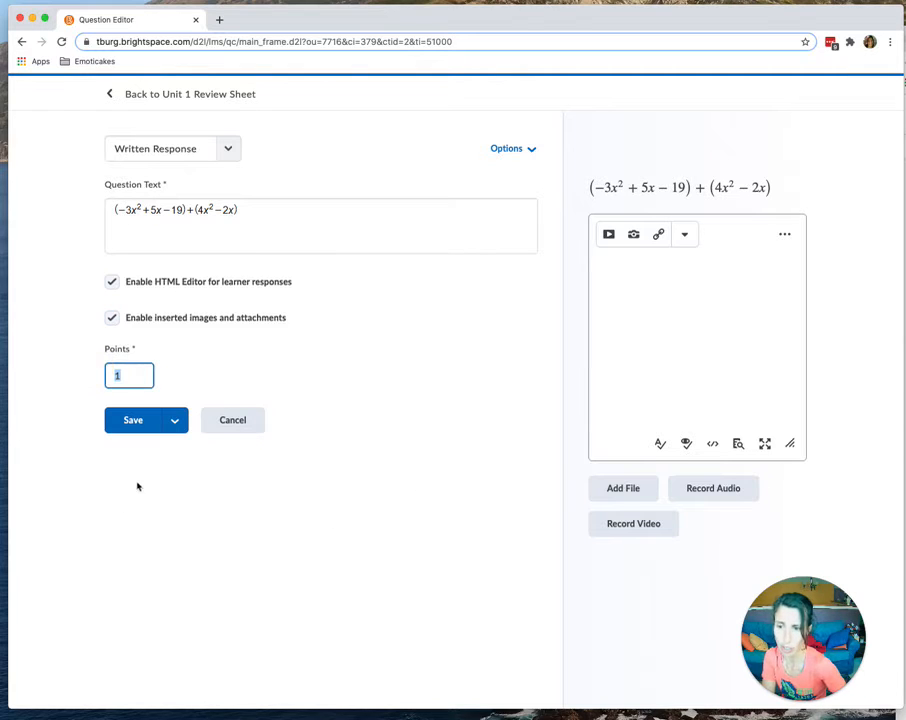
{"action": "type", "text": "2"}
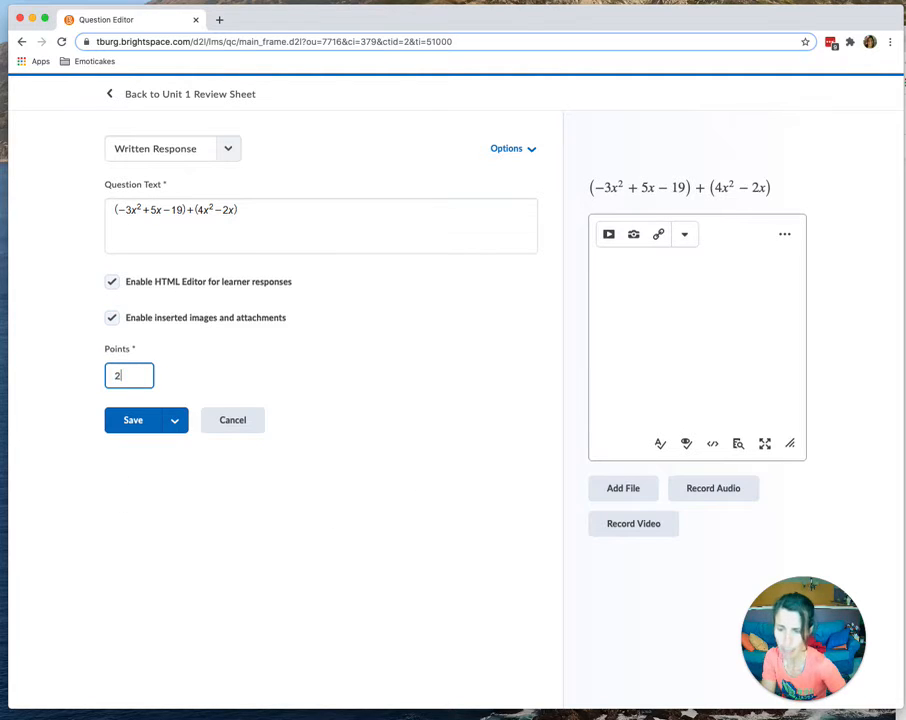
{"action": "left_click", "coordinate": [131, 422]}
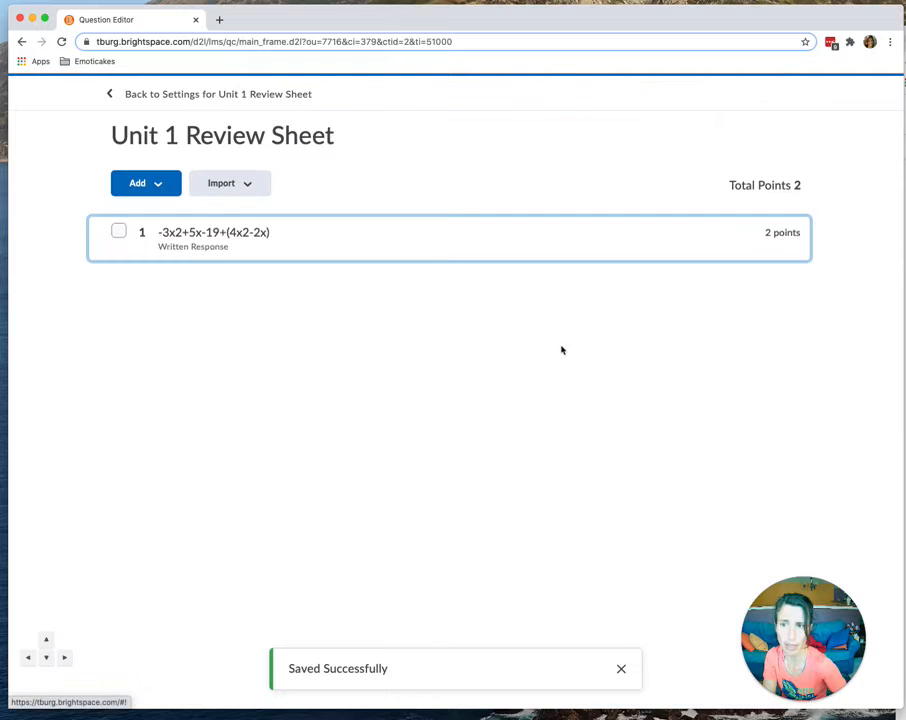
Step: Reopen the saved written response question and add a hint to it
{"action": "left_click", "coordinate": [210, 231]}
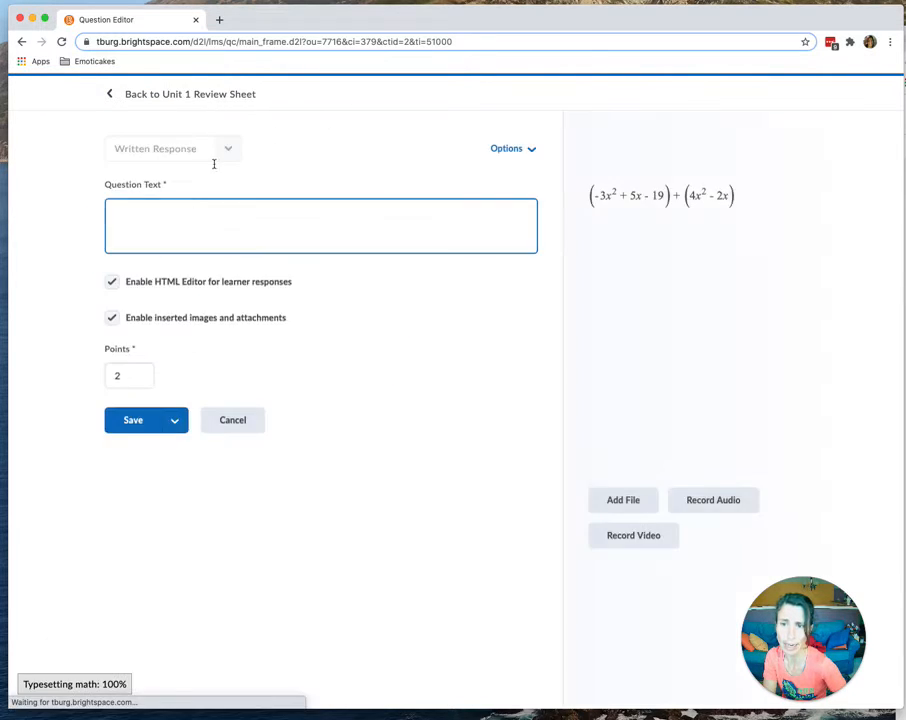
{"action": "left_click", "coordinate": [531, 148]}
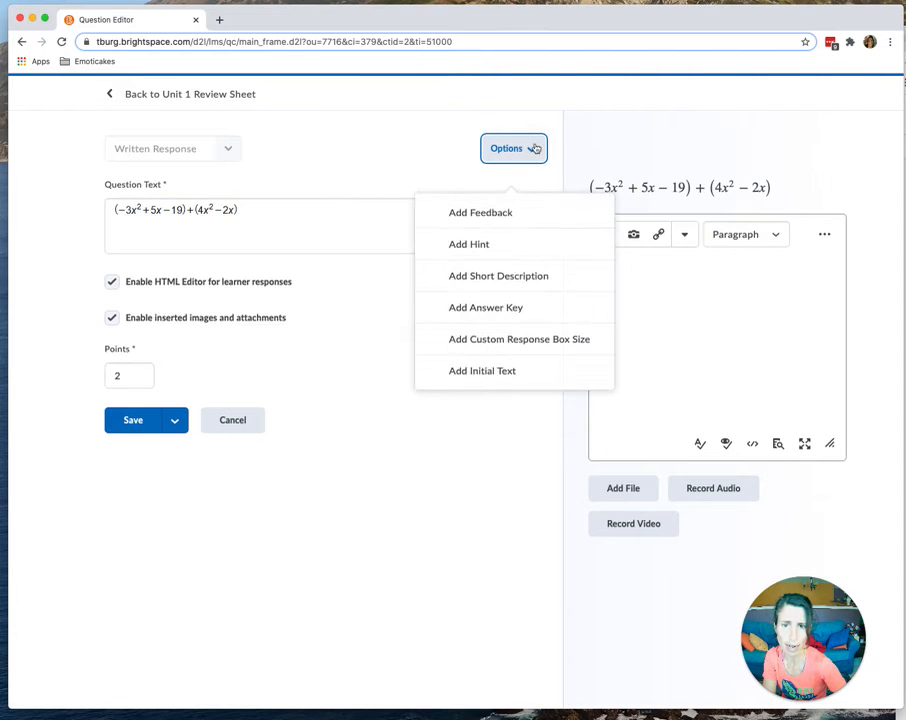
{"action": "left_click", "coordinate": [495, 244]}
{"action": "left_click", "coordinate": [151, 305]}
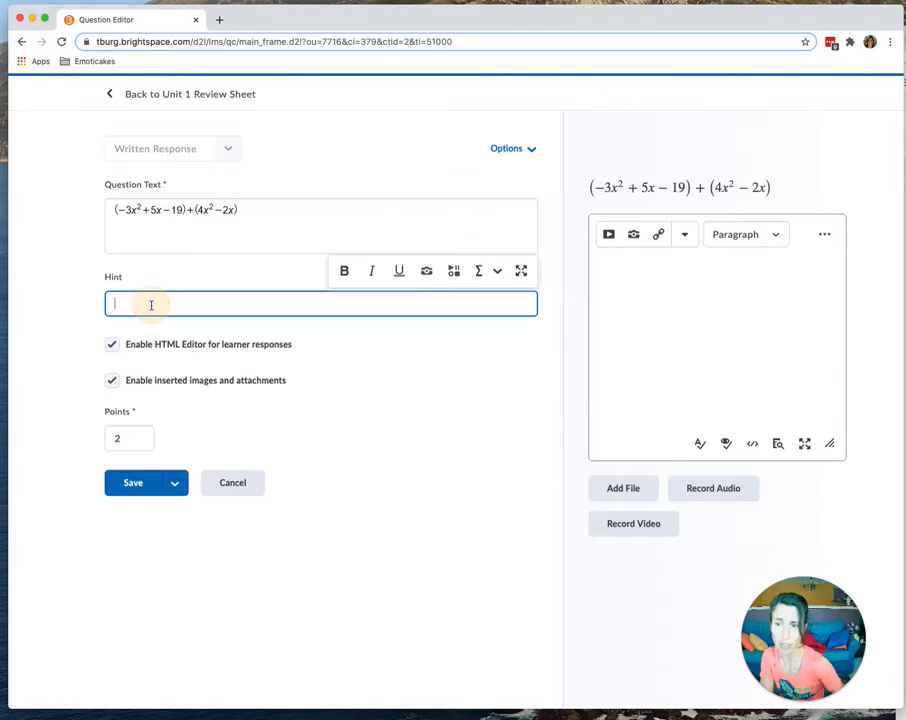
Step: Write the hint "Remember we know two ways to do this. You can use the vertical method or the horizontal method."
{"action": "type", "text": "Remembe"}
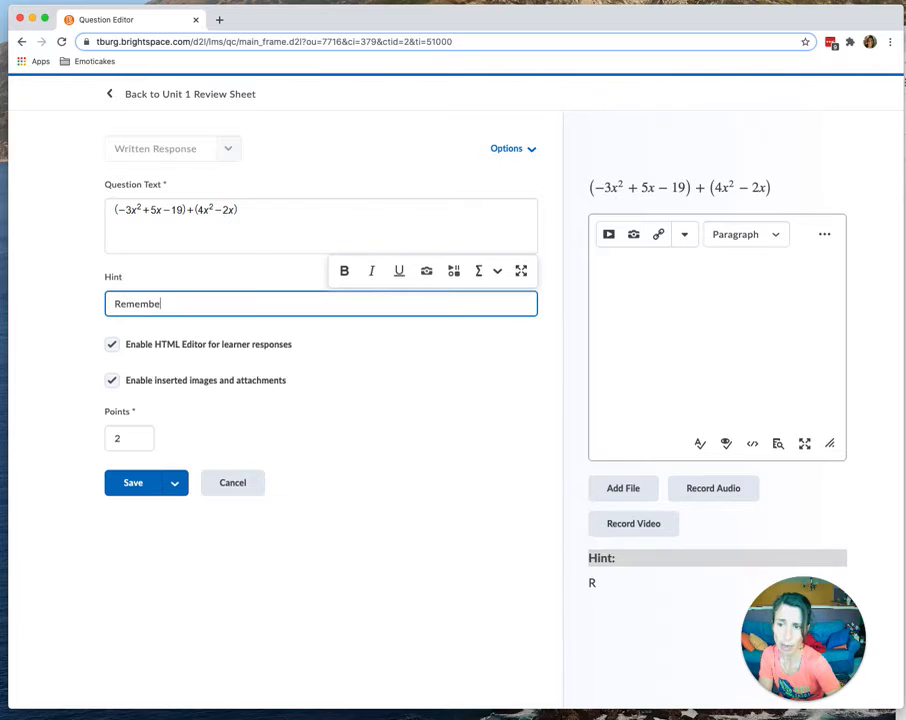
{"action": "type", "text": "r we know two "}
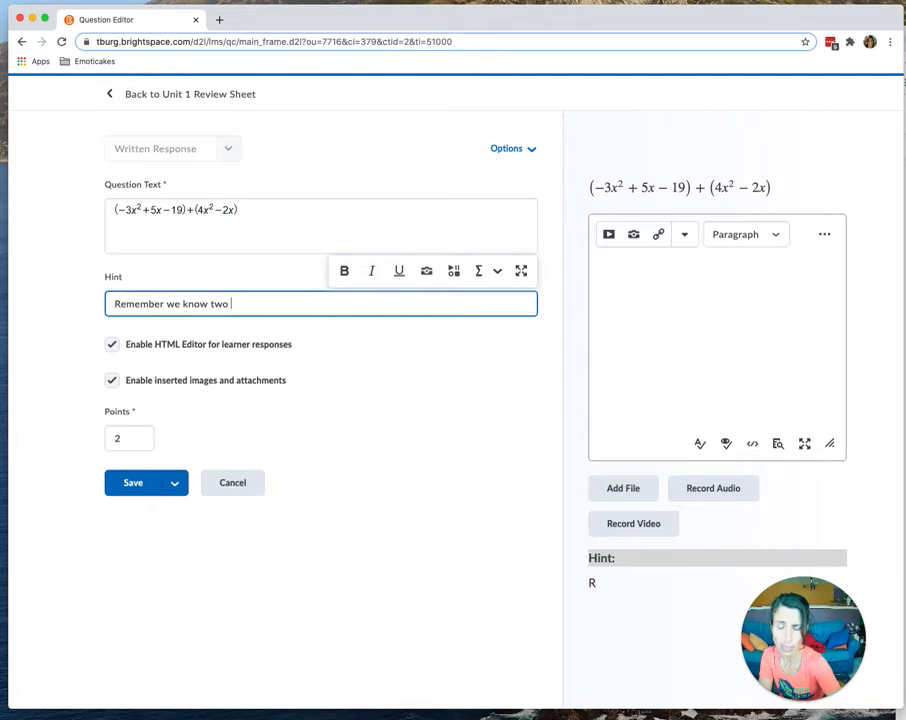
{"action": "type", "text": "ways to do this. You "}
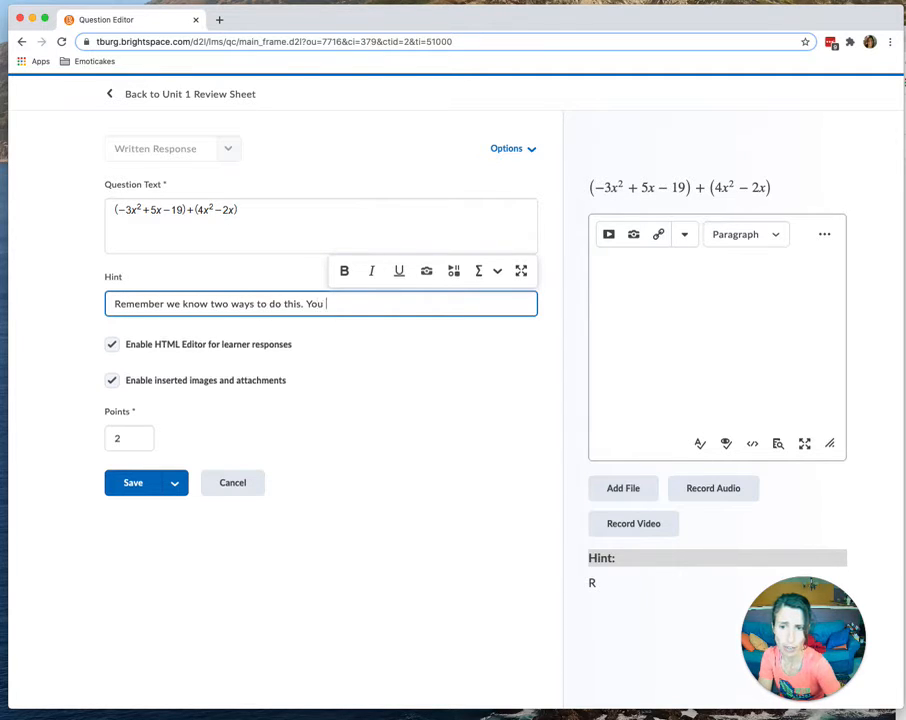
{"action": "type", "text": "can use the v"}
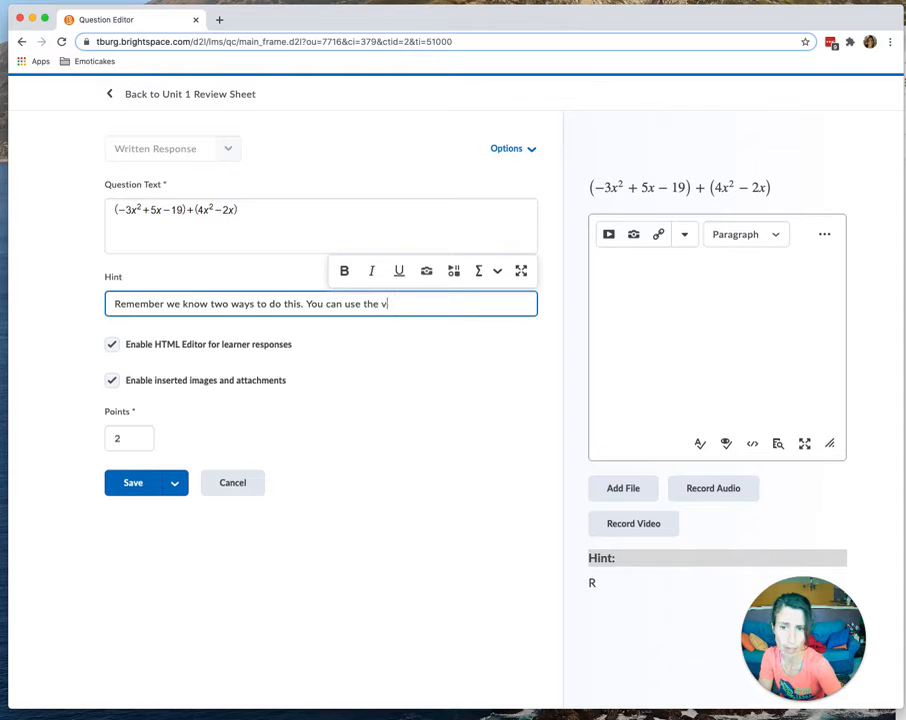
{"action": "type", "text": "ertical methos"}
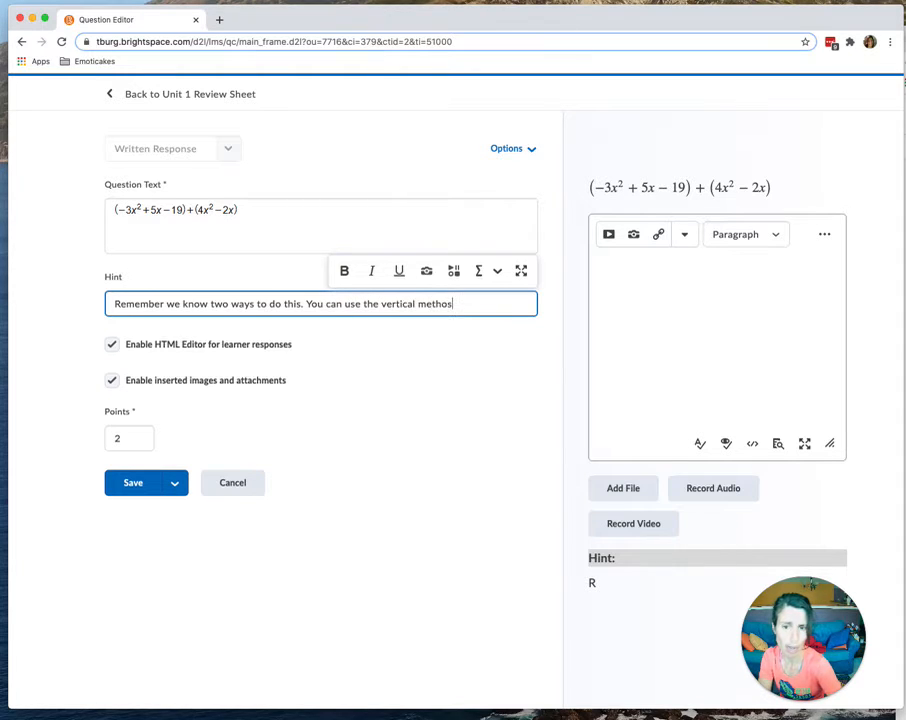
{"action": "key", "text": "BackSpace"}
{"action": "type", "text": "d"}
{"action": "type", "text": "the h"}
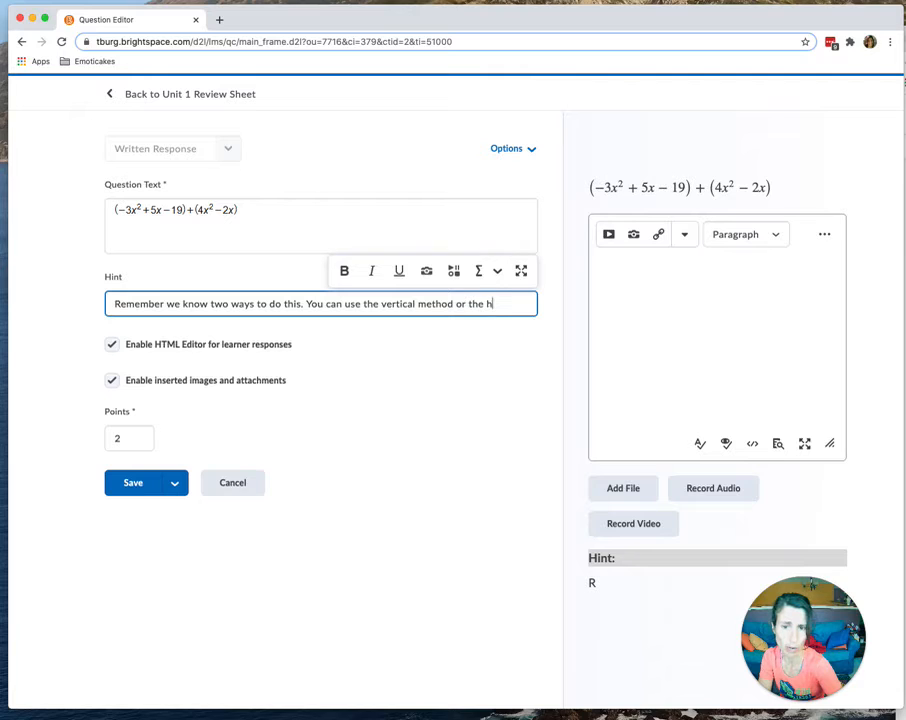
{"action": "type", "text": "orizontal m"}
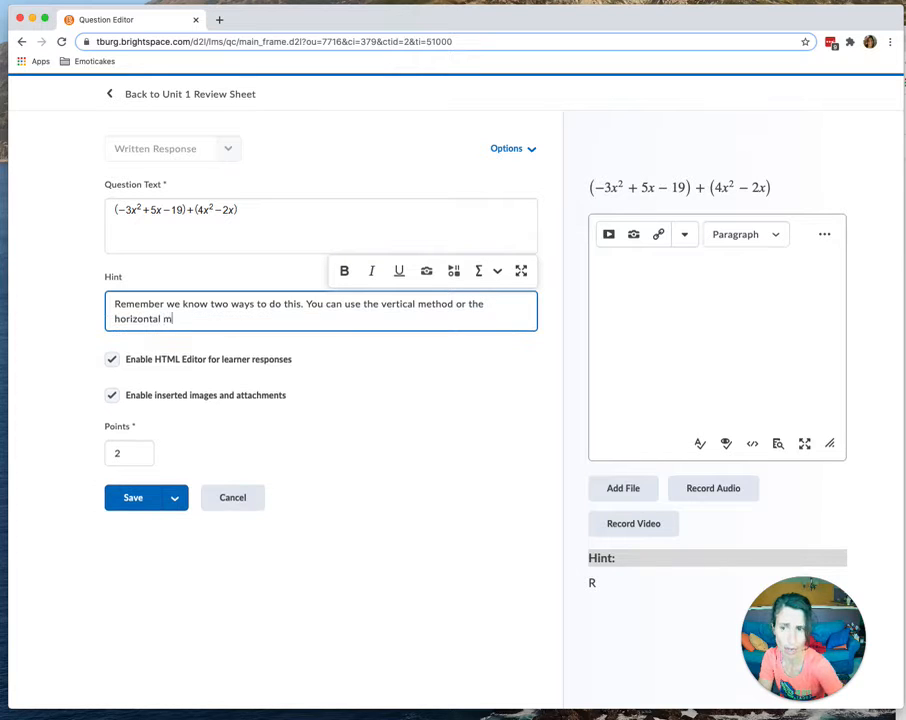
Step: Extend the hint with "If you are stuck, review your Laws of Exponents and the video on polynomial addition and subtraction"
{"action": "type", "text": "ethod. If you are s"}
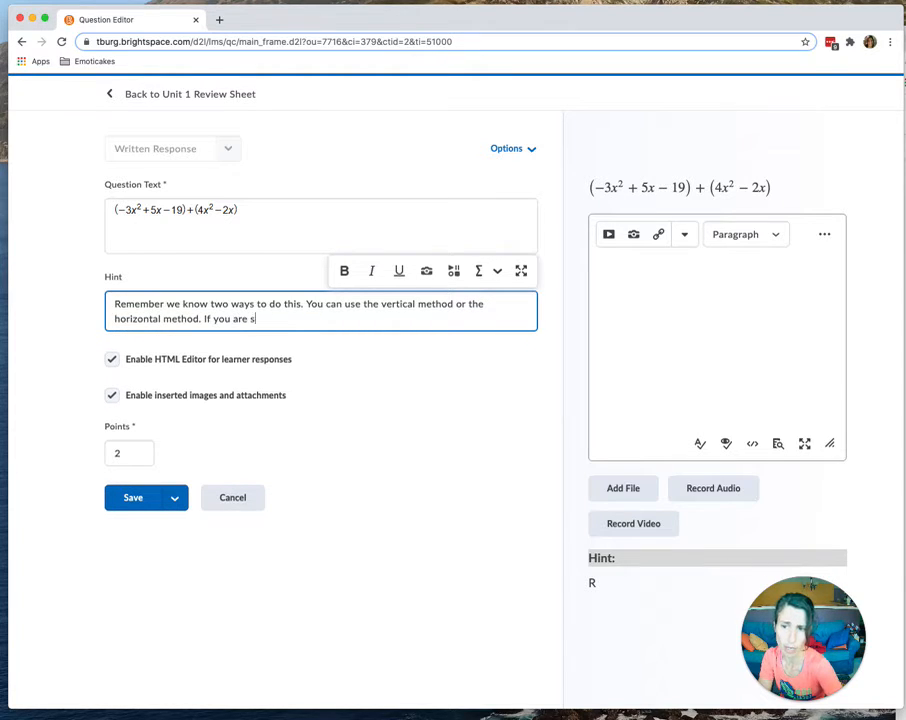
{"action": "type", "text": "tuck, review your rul"}
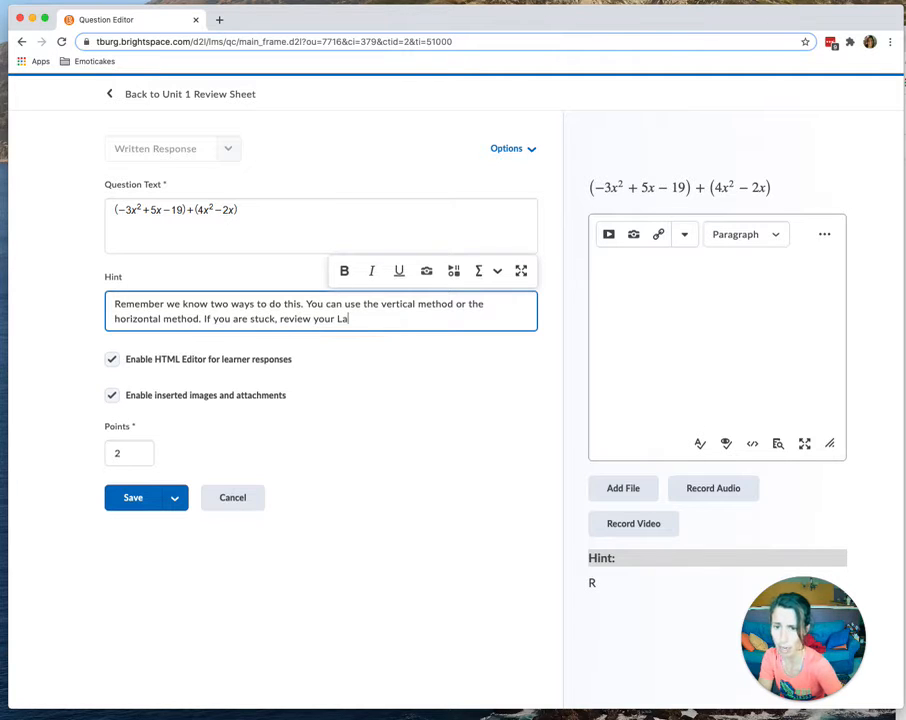
{"action": "type", "text": "ws of E"}
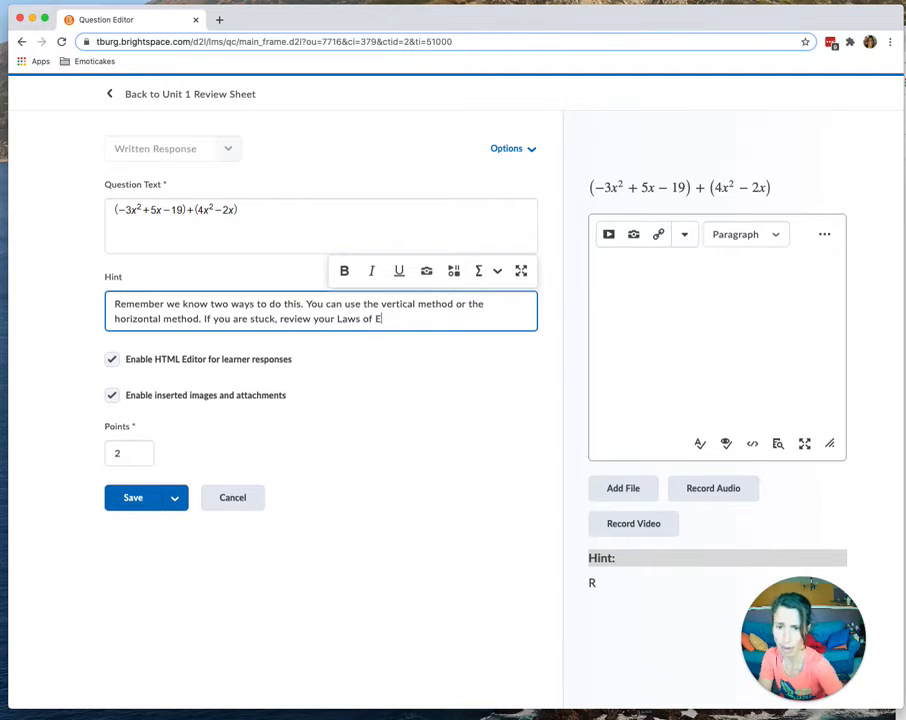
{"action": "type", "text": "xponents and th"}
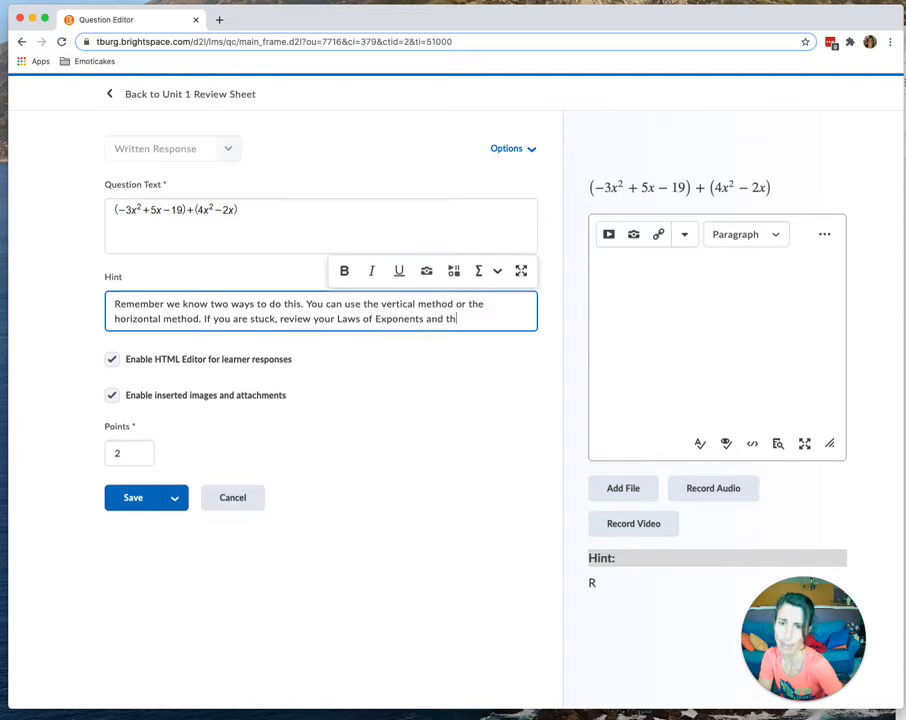
{"action": "type", "text": "e video on "}
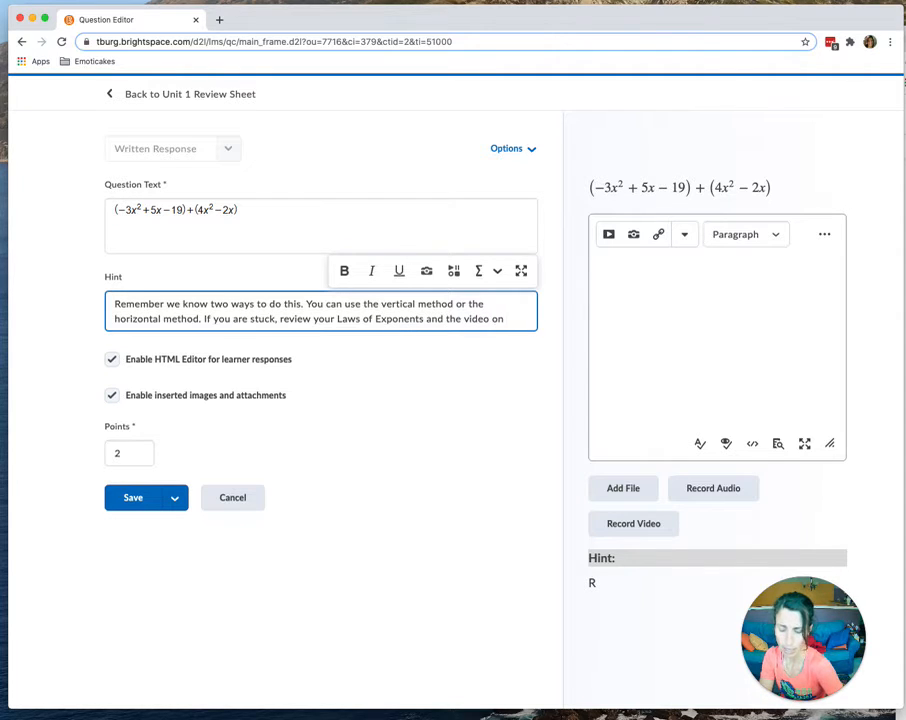
{"action": "type", "text": "poly"}
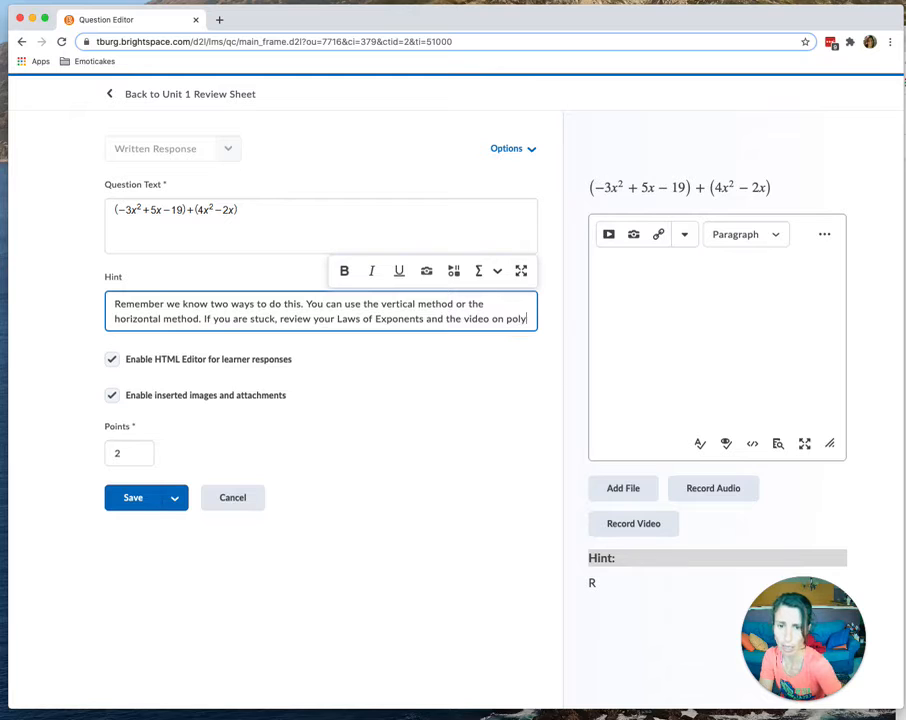
{"action": "type", "text": "nomial addition "}
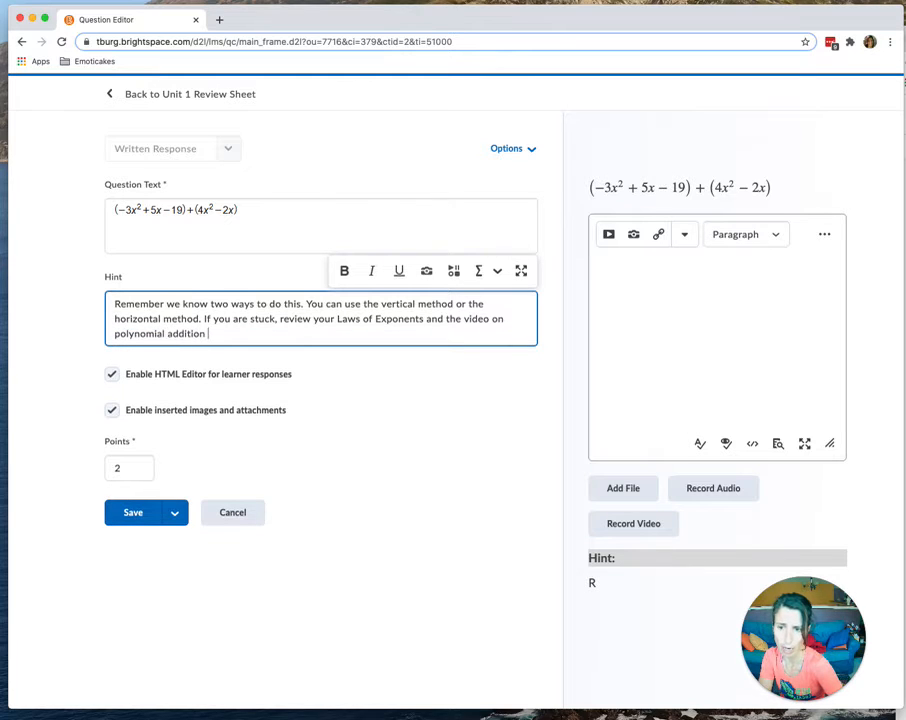
{"action": "type", "text": "and subtraction"}
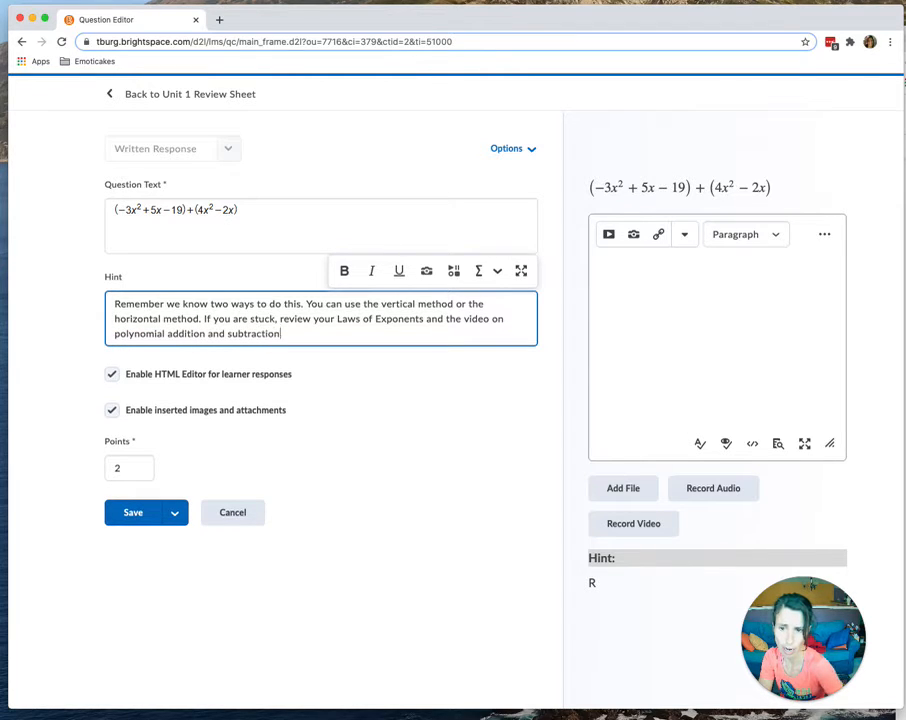
Step: End the hint with the sentence "You are ADDING." and save the question
{"action": "type", "text": ". you al"}
{"action": "key", "text": "BackSpace"}
{"action": "key", "text": "BackSpace"}
{"action": "key", "text": "BackSpace"}
{"action": "key", "text": "BackSpace"}
{"action": "key", "text": "BackSpace"}
{"action": "key", "text": "BackSpace"}
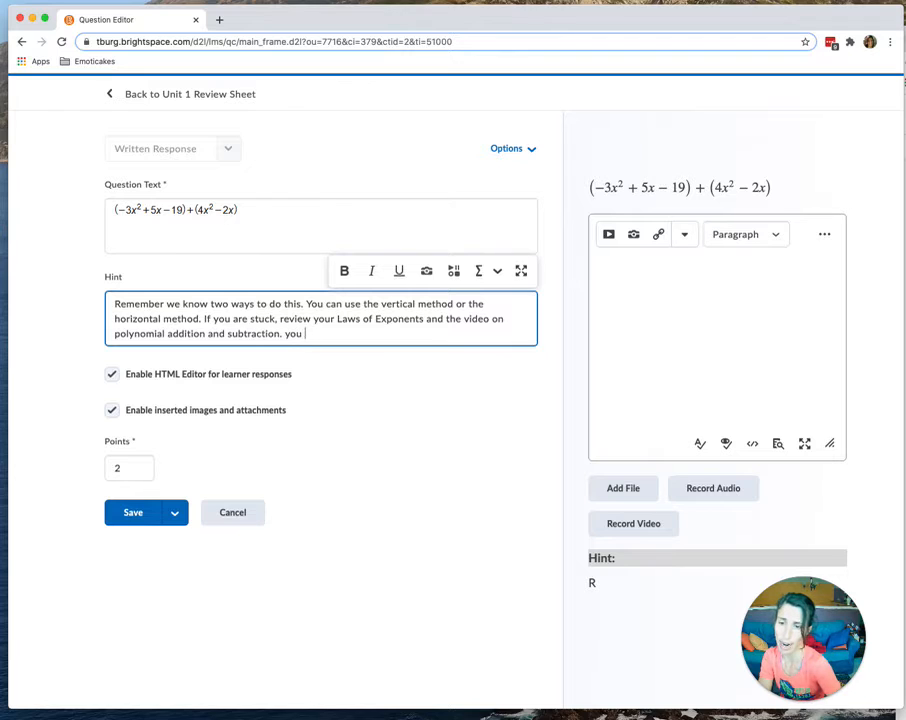
{"action": "type", "text": "You are ADDING"}
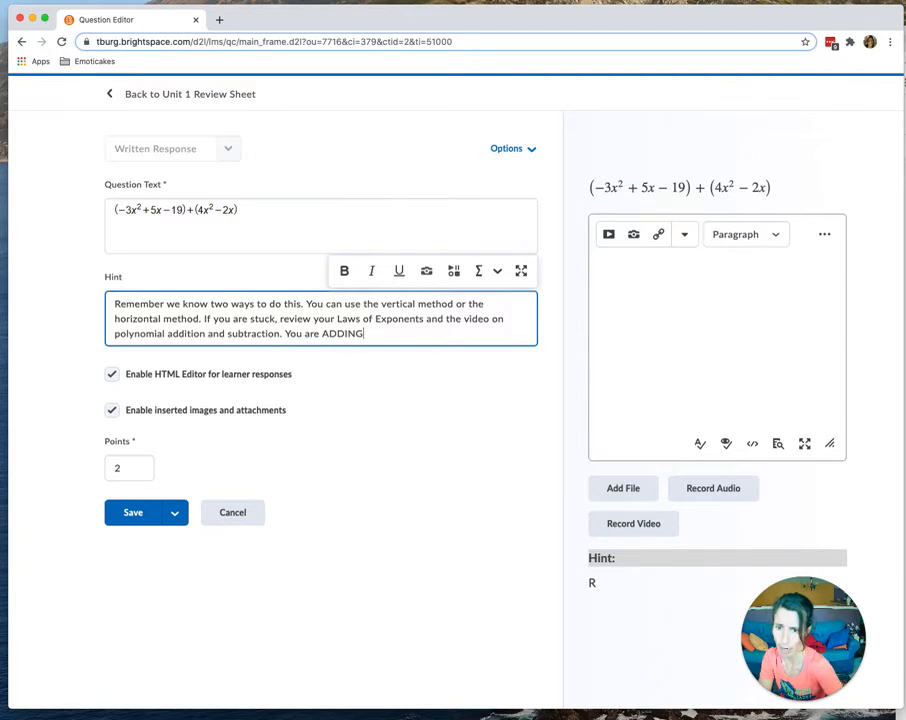
{"action": "type", "text": "."}
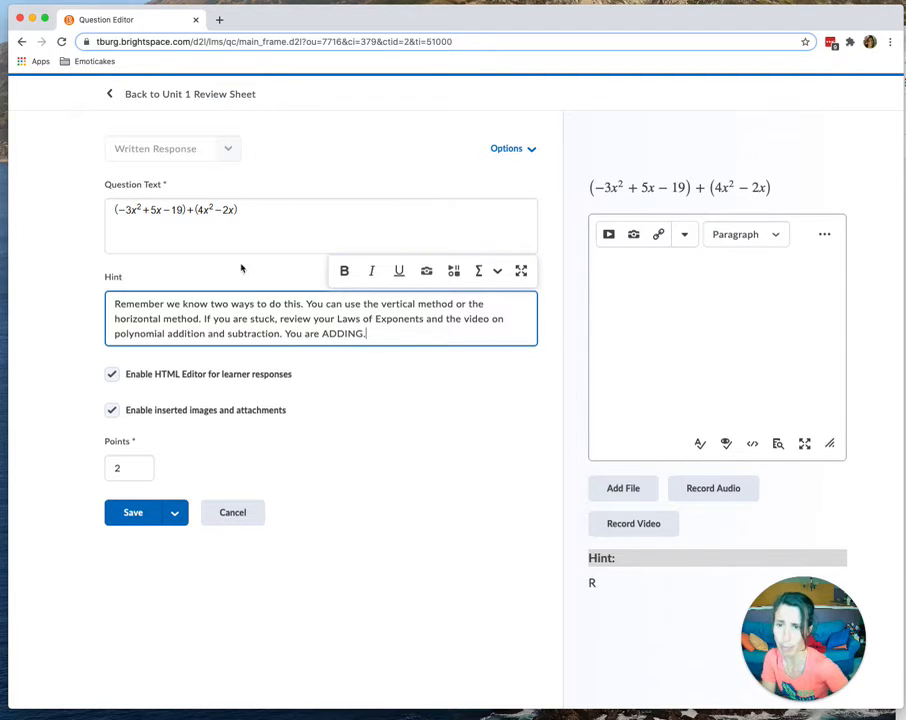
{"action": "left_click", "coordinate": [190, 210]}
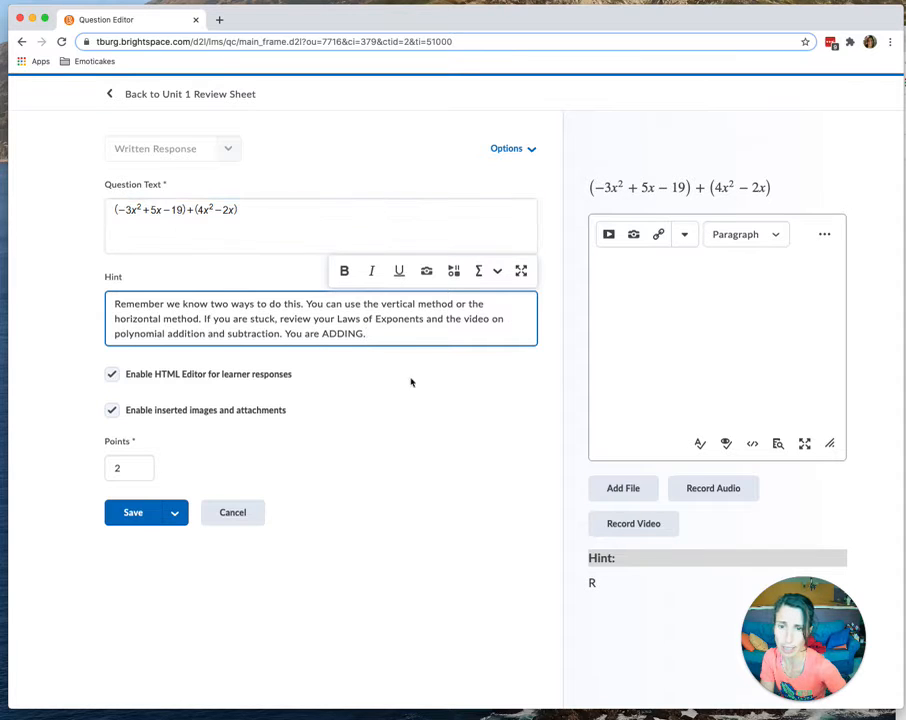
{"action": "left_click", "coordinate": [127, 514]}
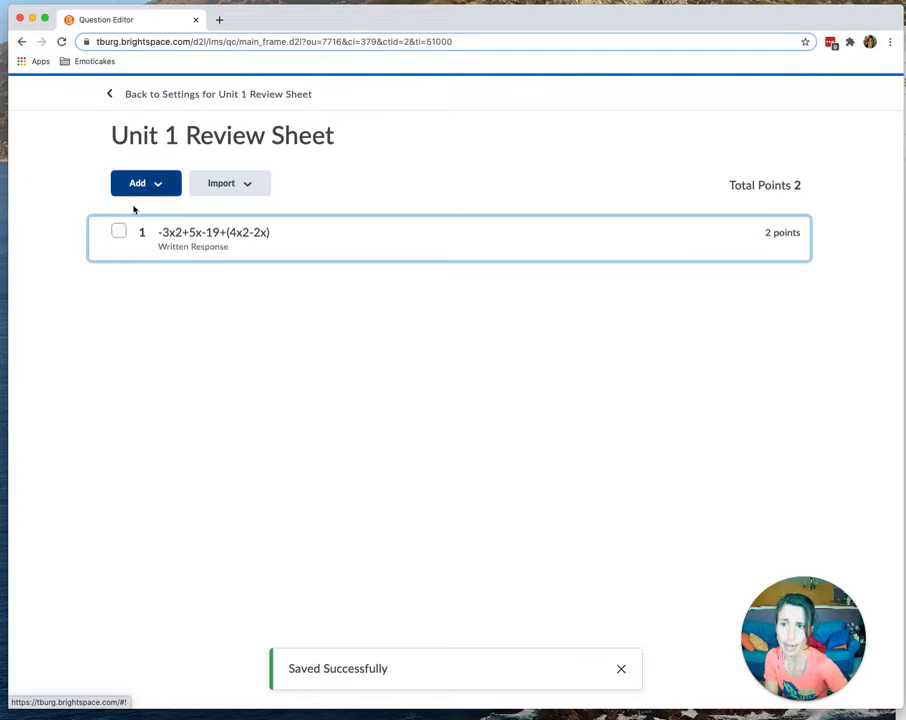
Step: Add a new multiple choice question to the Unit 1 Review Sheet quiz
{"action": "left_click", "coordinate": [162, 186]}
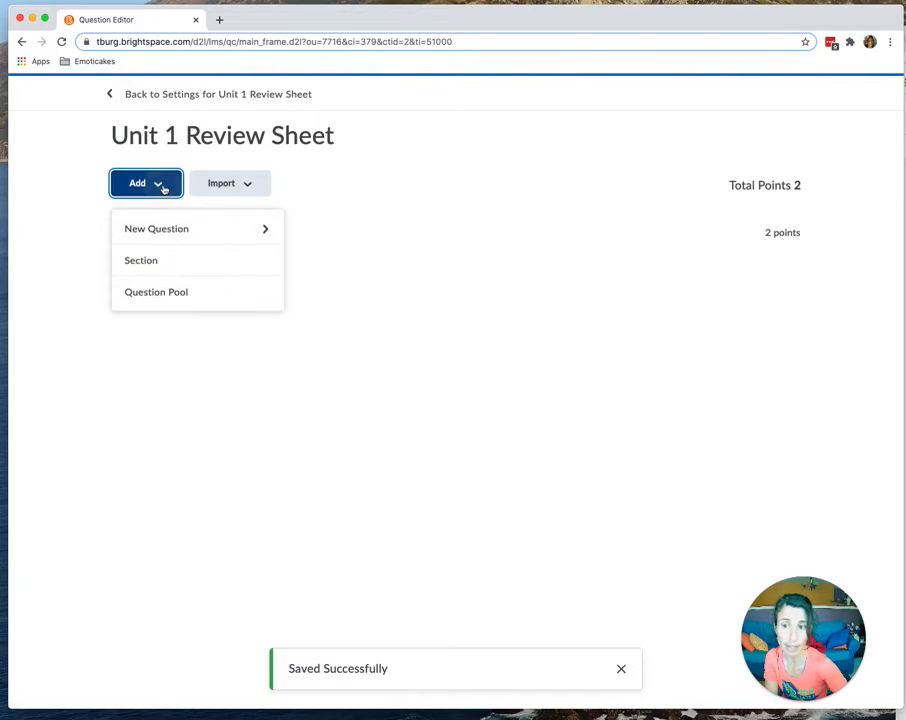
{"action": "left_click", "coordinate": [170, 236]}
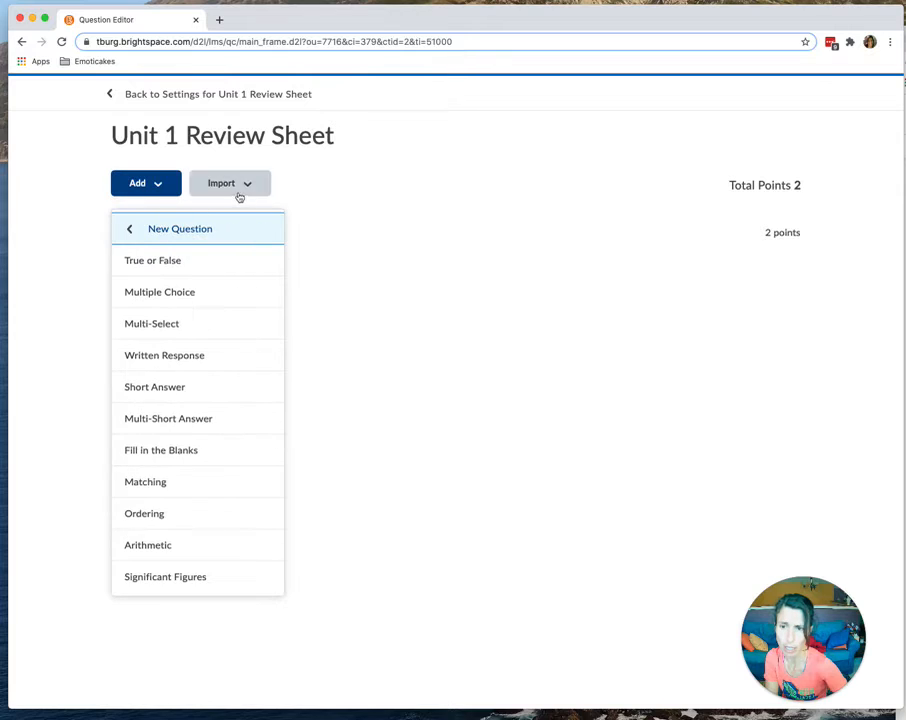
{"action": "left_click", "coordinate": [202, 292]}
{"action": "left_click", "coordinate": [354, 293]}
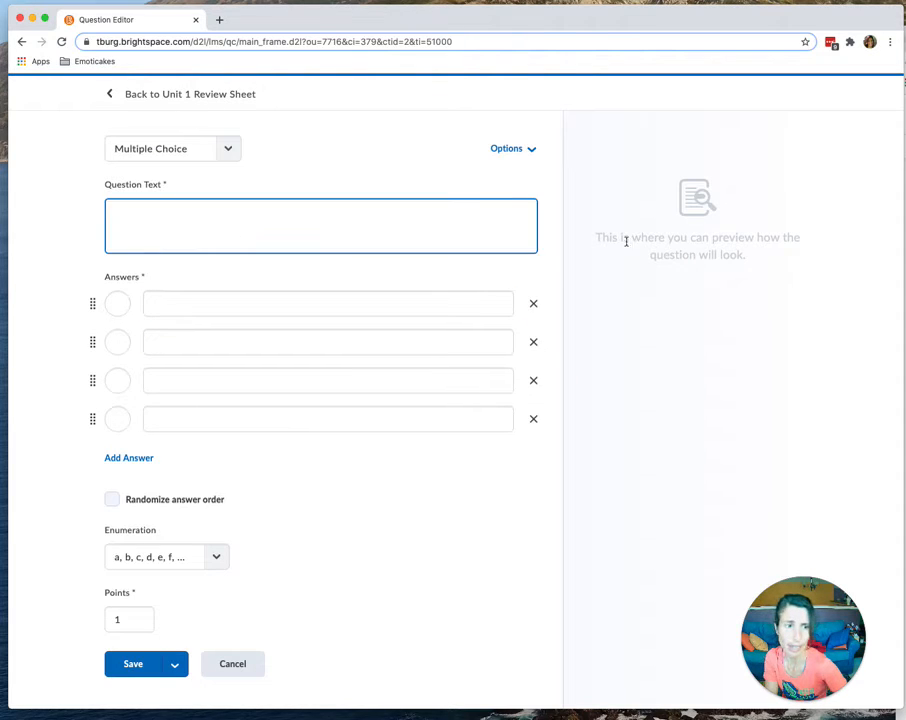
Step: Search the web for "jmap algebra 1" in a new browser tab and open the JMAP home page
{"action": "left_click", "coordinate": [219, 19]}
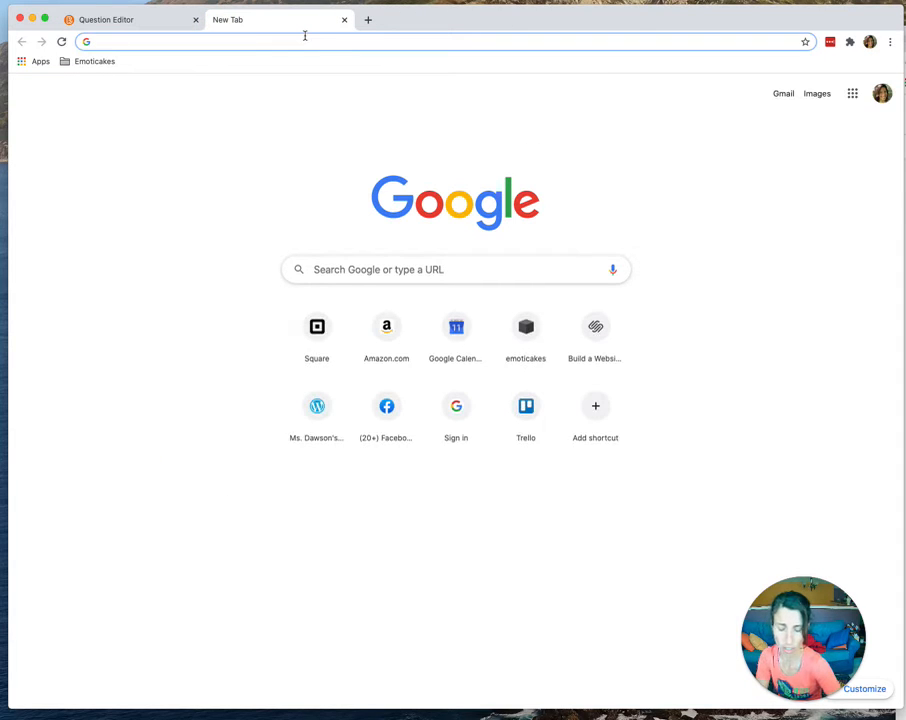
{"action": "type", "text": "j"}
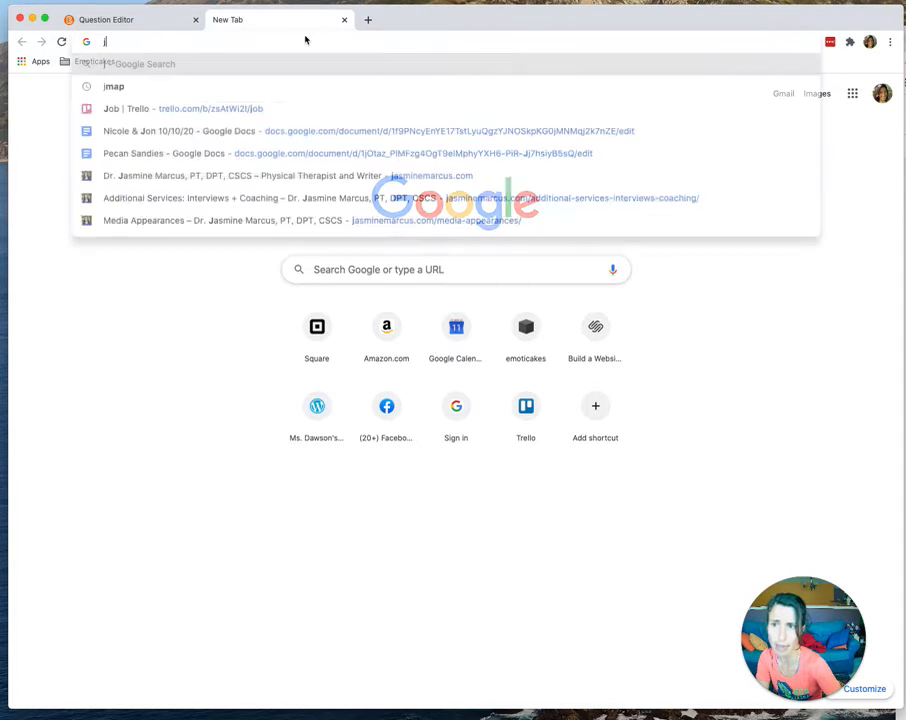
{"action": "type", "text": "map"}
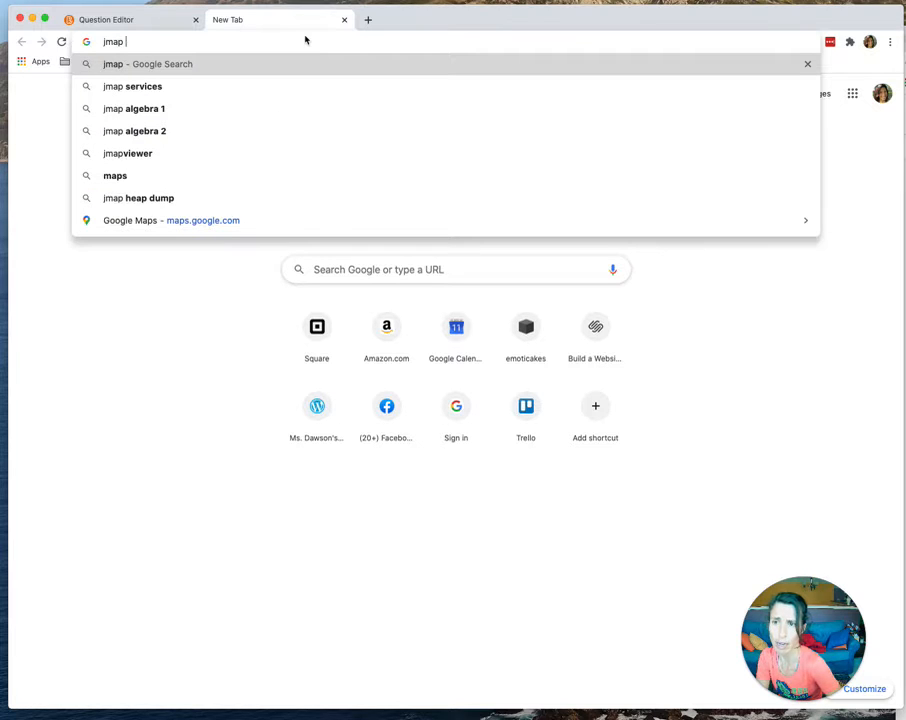
{"action": "type", "text": " algebra 1"}
{"action": "key", "text": "Return"}
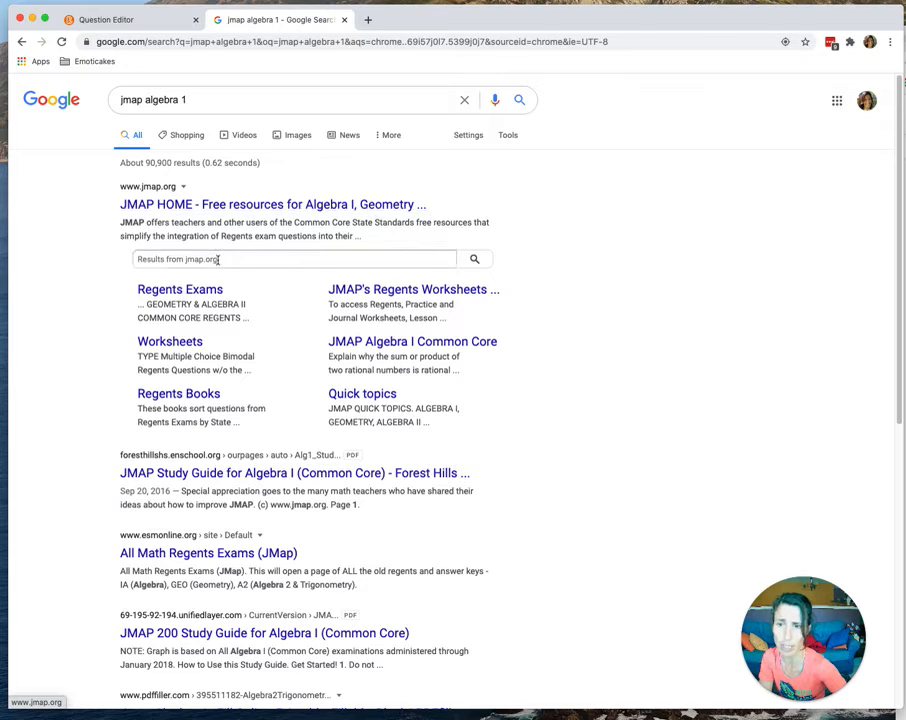
{"action": "left_click", "coordinate": [228, 203]}
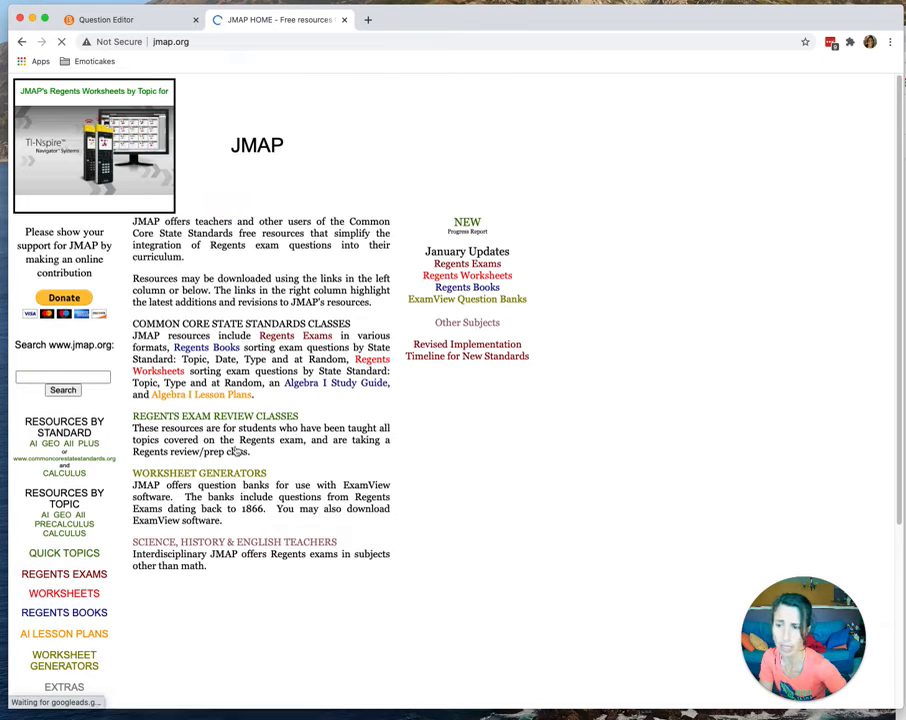
Step: Search the JMAP site for "polynomial degree"
{"action": "left_click", "coordinate": [50, 378]}
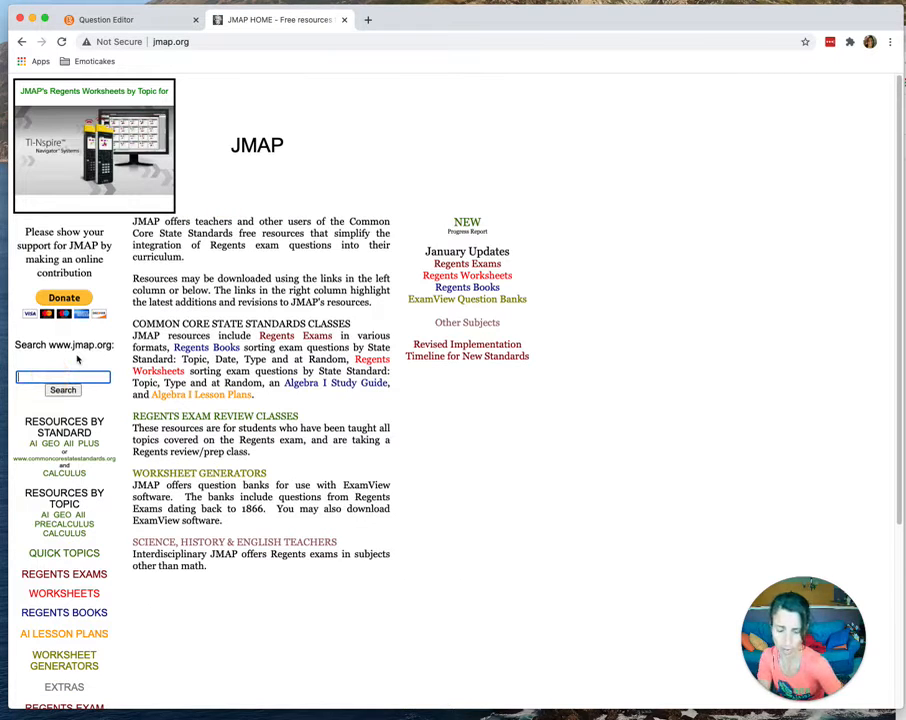
{"action": "type", "text": "pc"}
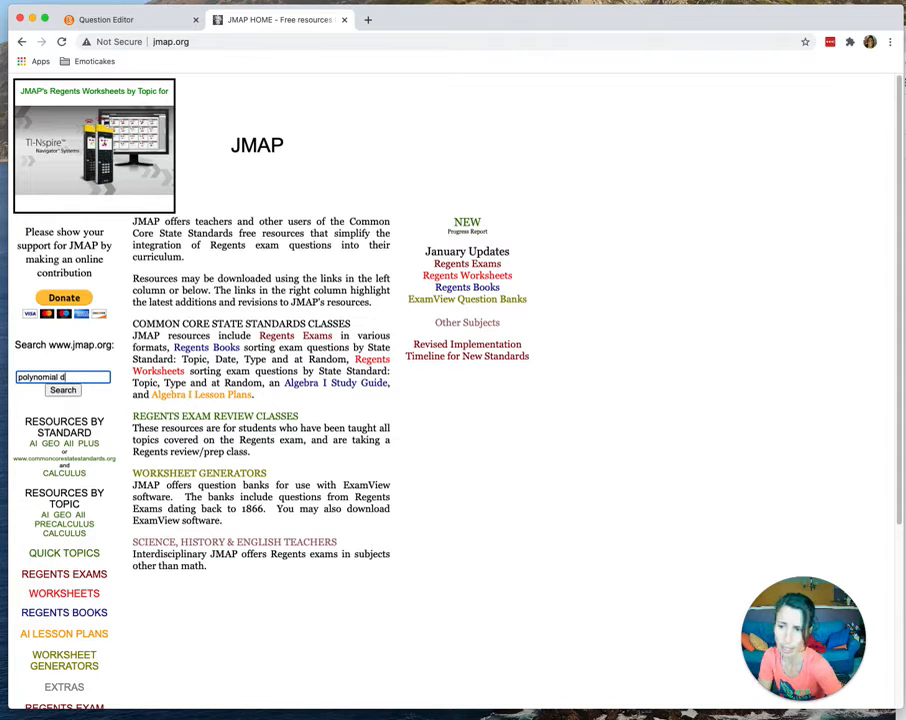
{"action": "type", "text": "lynomial degree"}
{"action": "key", "text": "Return"}
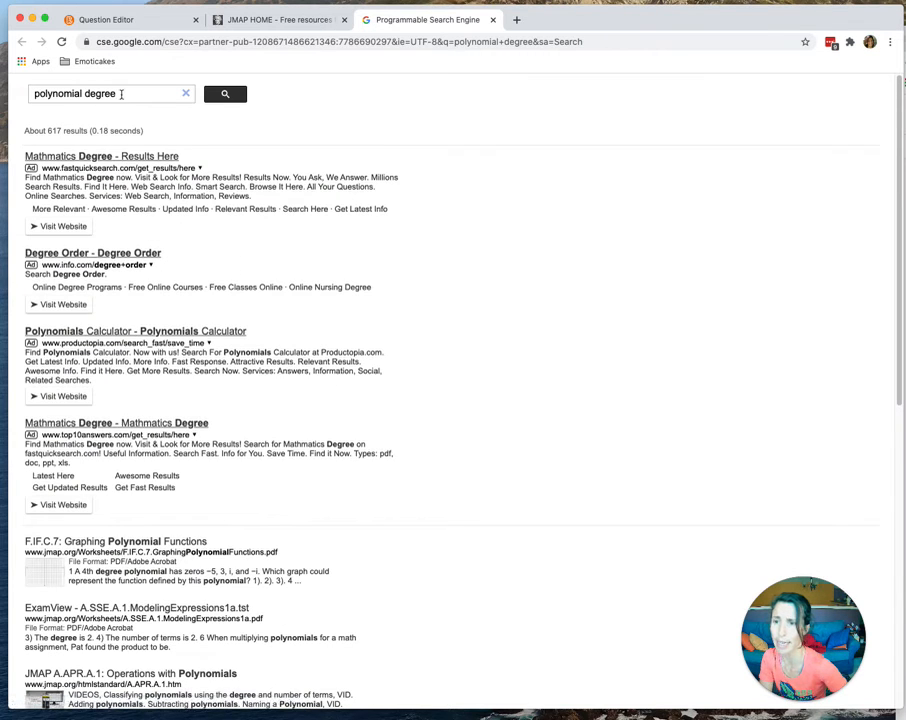
Step: Change the JMAP site search to "polynomials"
{"action": "left_click_drag", "start_coordinate": [121, 93], "coordinate": [8, 80]}
{"action": "type", "text": "poly"}
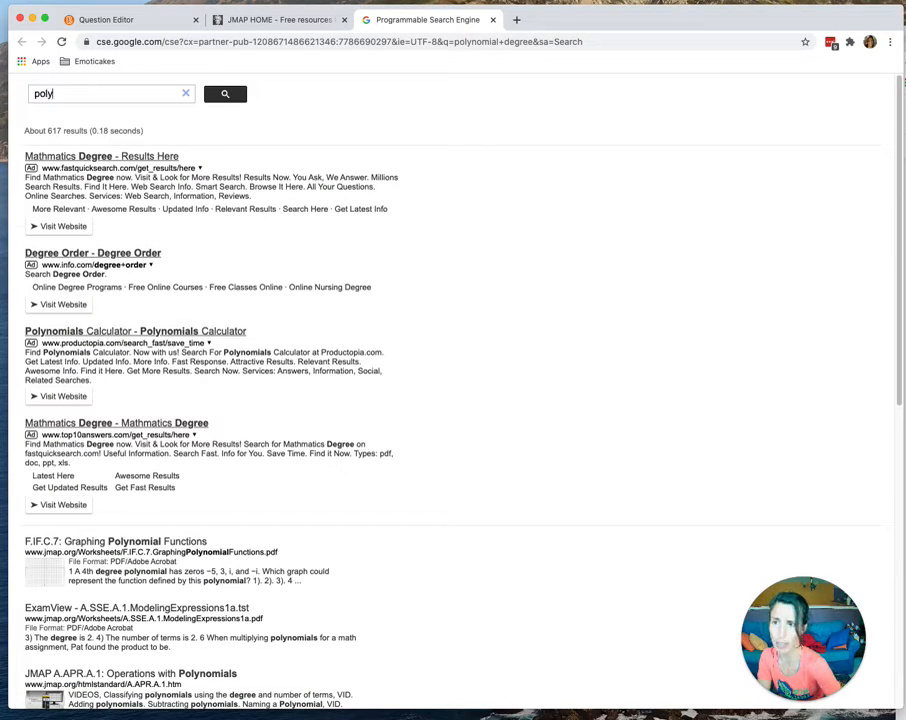
{"action": "type", "text": "nomials"}
{"action": "key", "text": "Return"}
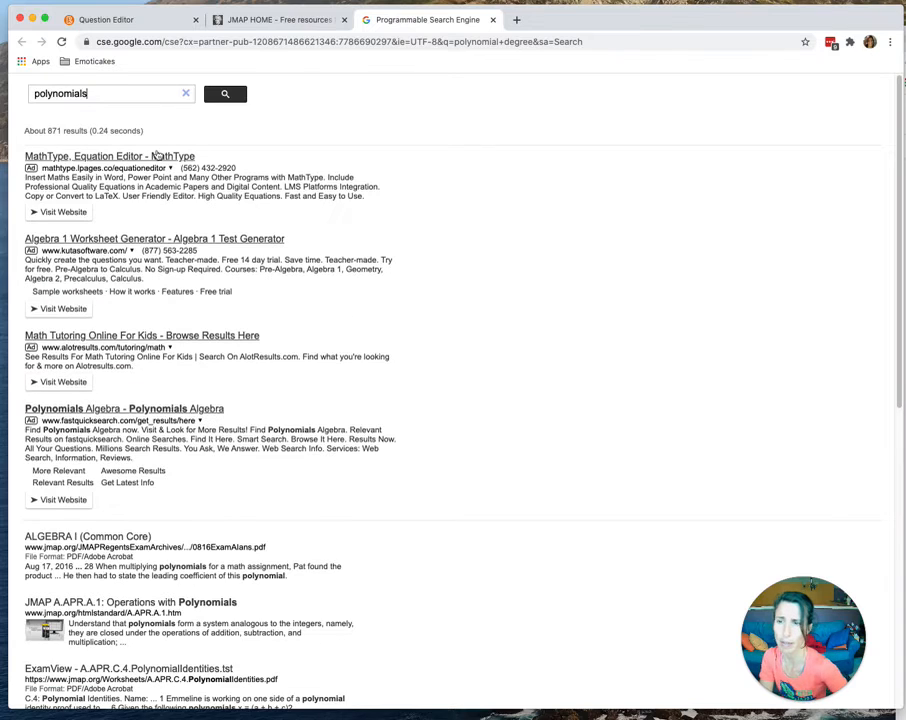
Step: Return to the JMAP home page through the "jmap algebra 1" web search and browse its worksheets and Algebra I state standards pages
{"action": "left_click", "coordinate": [148, 42]}
{"action": "type", "text": "jm"}
{"action": "key", "text": "Return"}
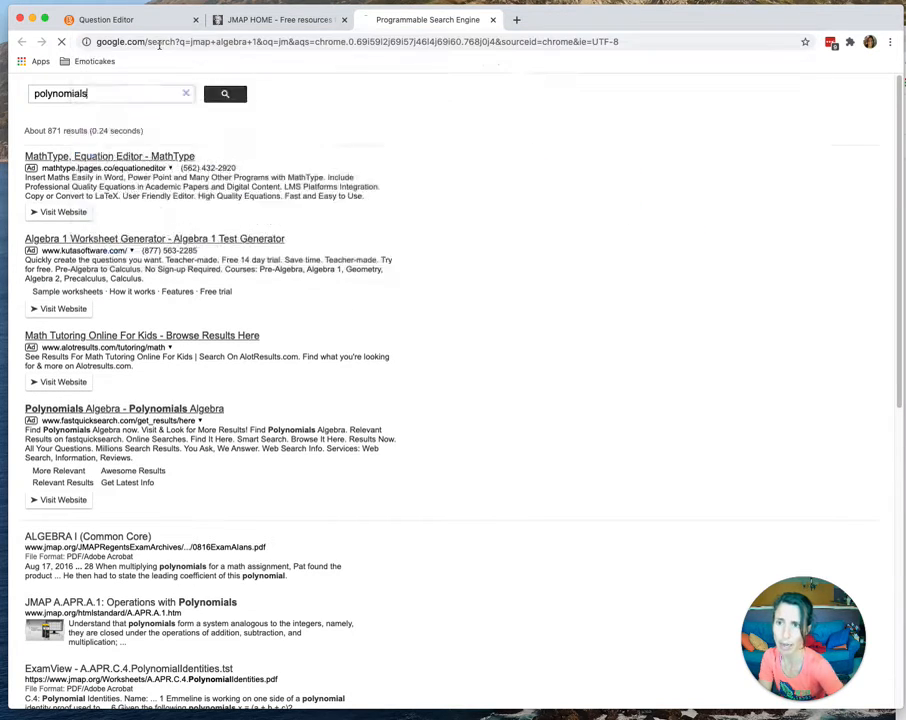
{"action": "left_click", "coordinate": [255, 204]}
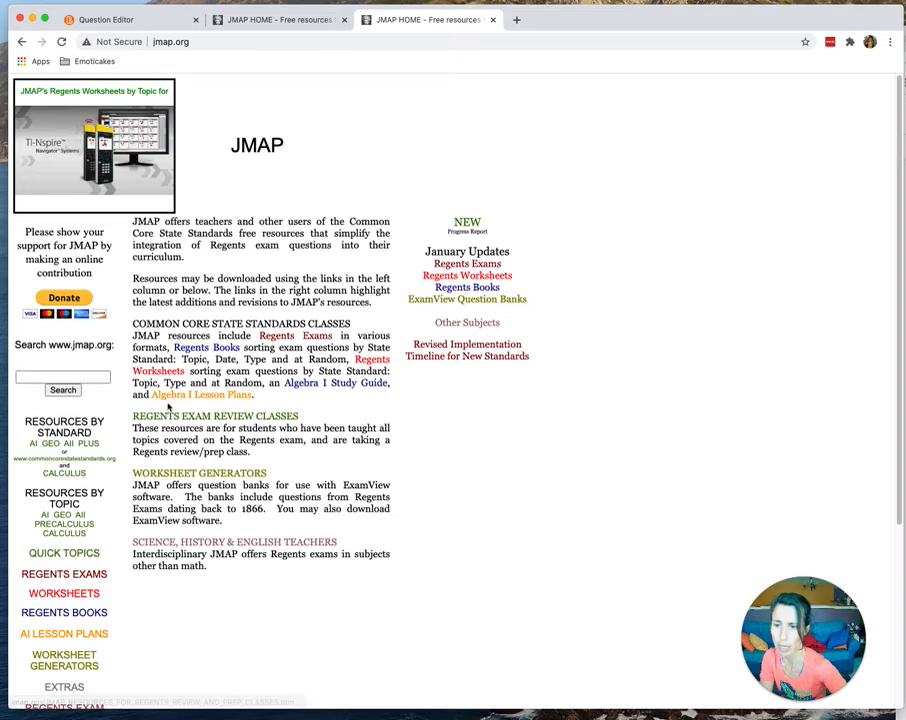
{"action": "left_click", "coordinate": [487, 279]}
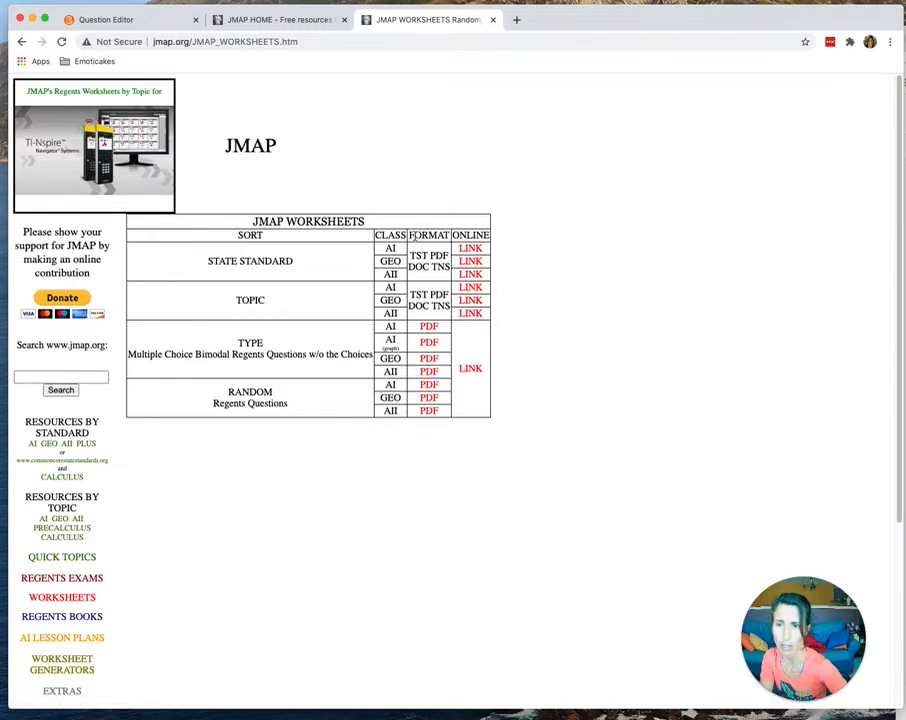
{"action": "left_click", "coordinate": [31, 447]}
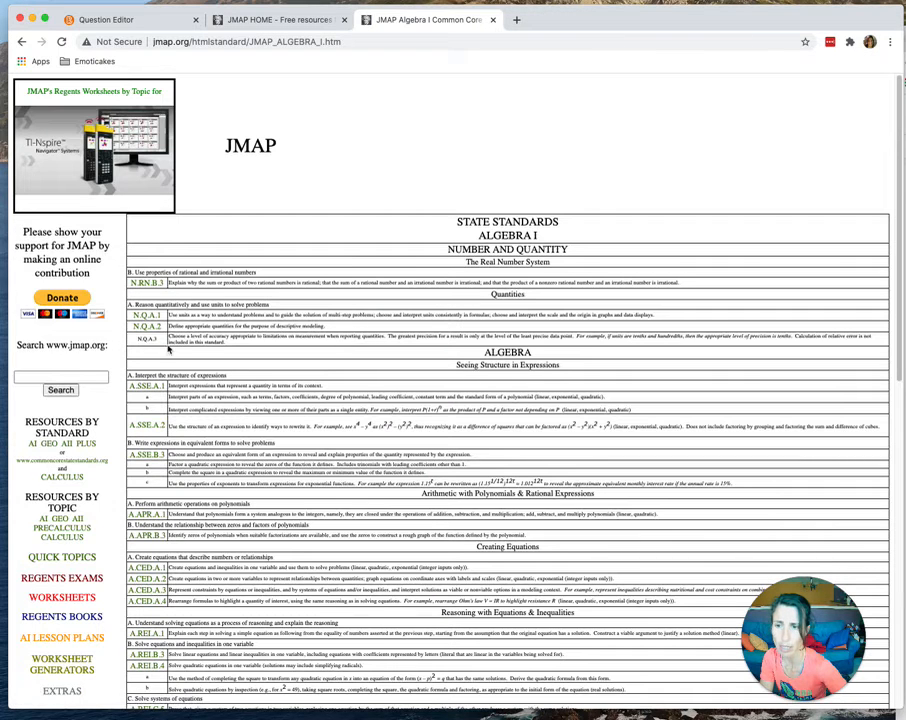
Step: Search JMAP for "polynomials" from the Algebra I standards page and open the A.APR.A.1: Operations with Polynomials result
{"action": "left_click", "coordinate": [57, 375]}
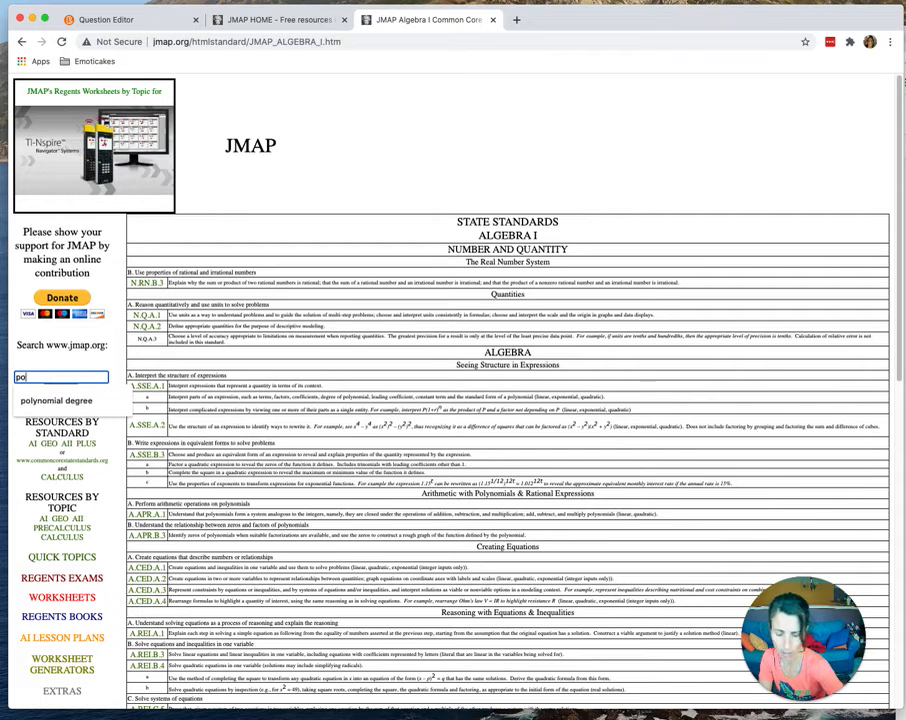
{"action": "type", "text": "polynomials"}
{"action": "key", "text": "Return"}
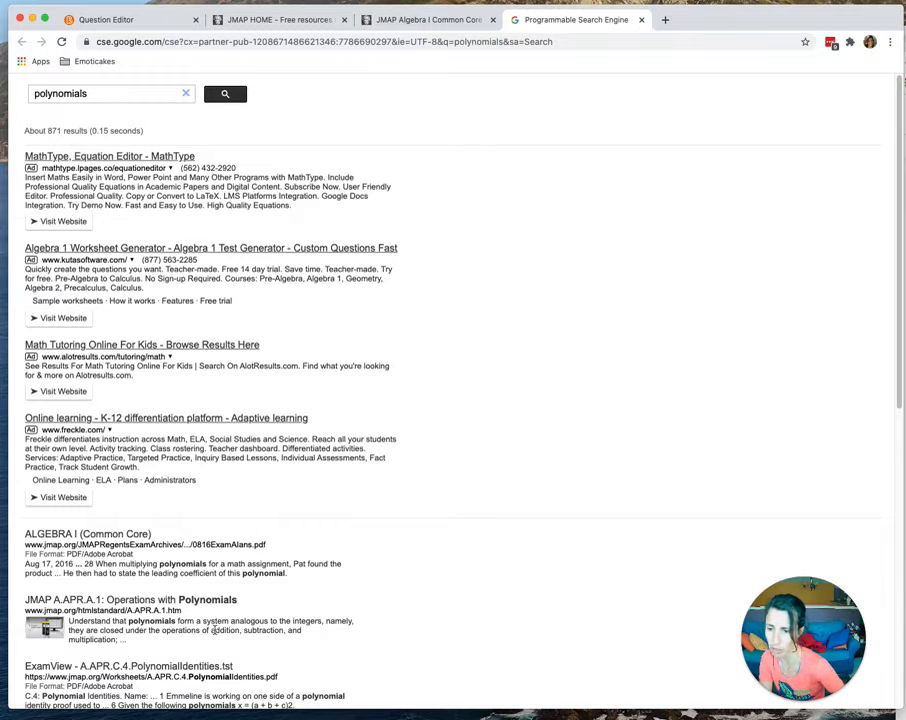
{"action": "left_click", "coordinate": [146, 600]}
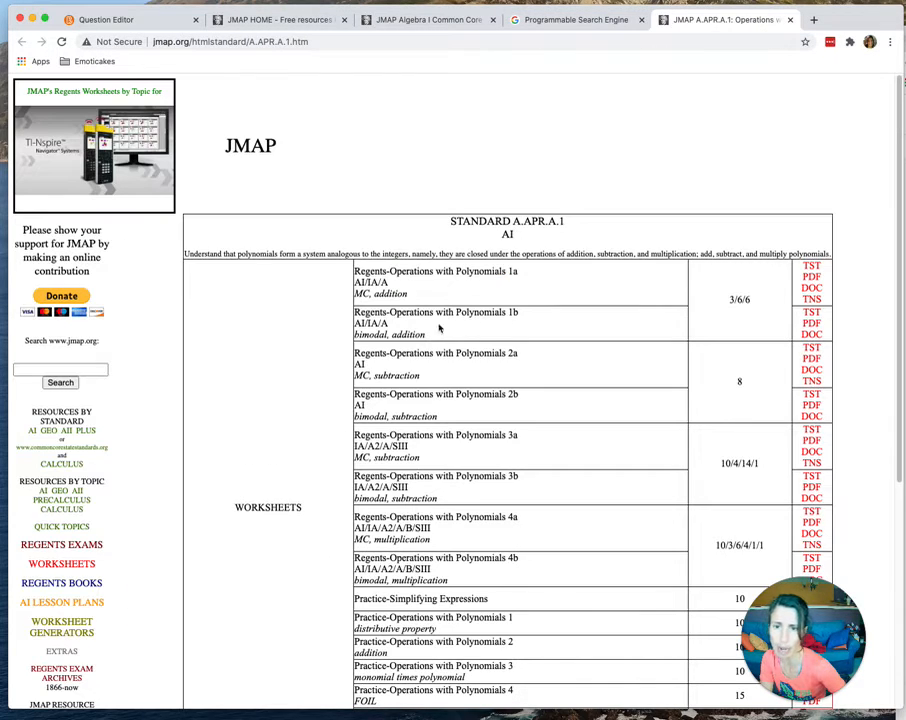
Step: Open the PDF version of the Regents-Operations with Polynomials 1a addition worksheet and enlarge it for reading
{"action": "left_click", "coordinate": [809, 281]}
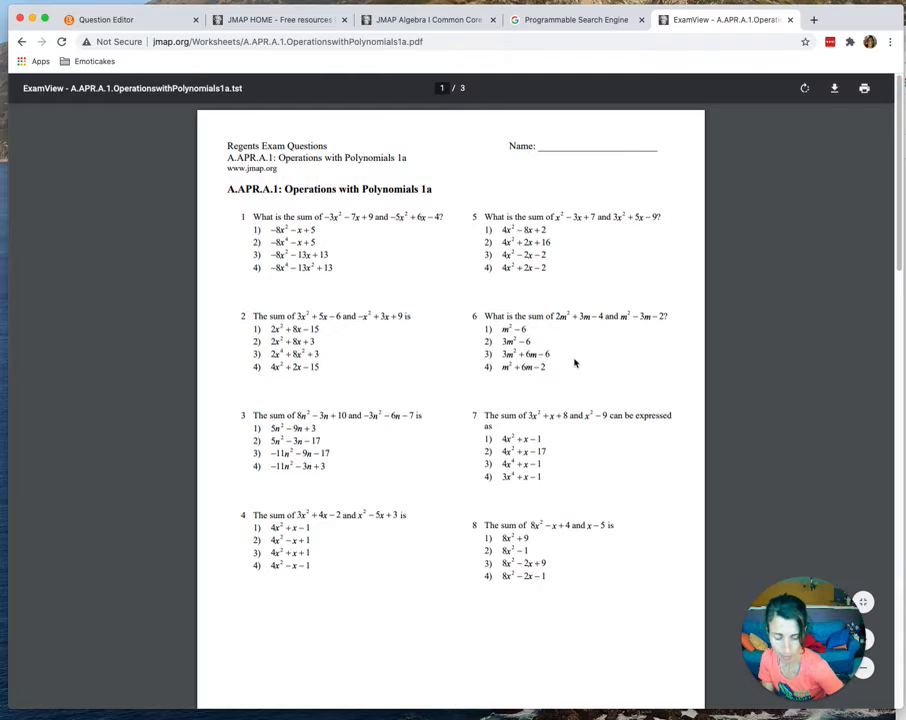
{"action": "key", "text": "super+equal"}
{"action": "key", "text": "super+equal"}
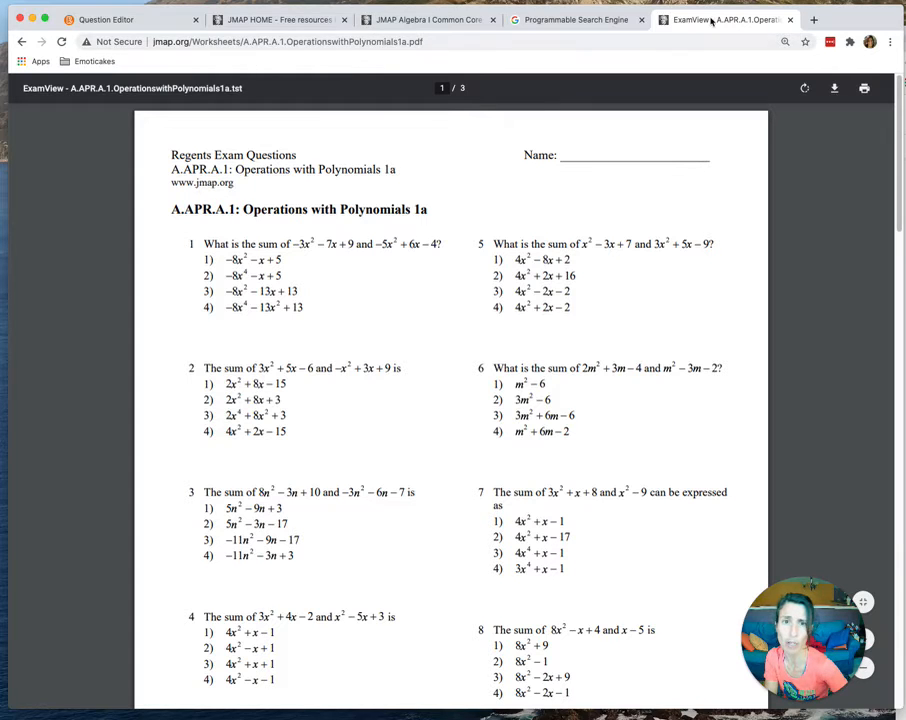
Step: Move the worksheet PDF into its own window and begin the multiple choice question text with "What is the sum of"
{"action": "left_click_drag", "start_coordinate": [725, 19], "coordinate": [905, 90]}
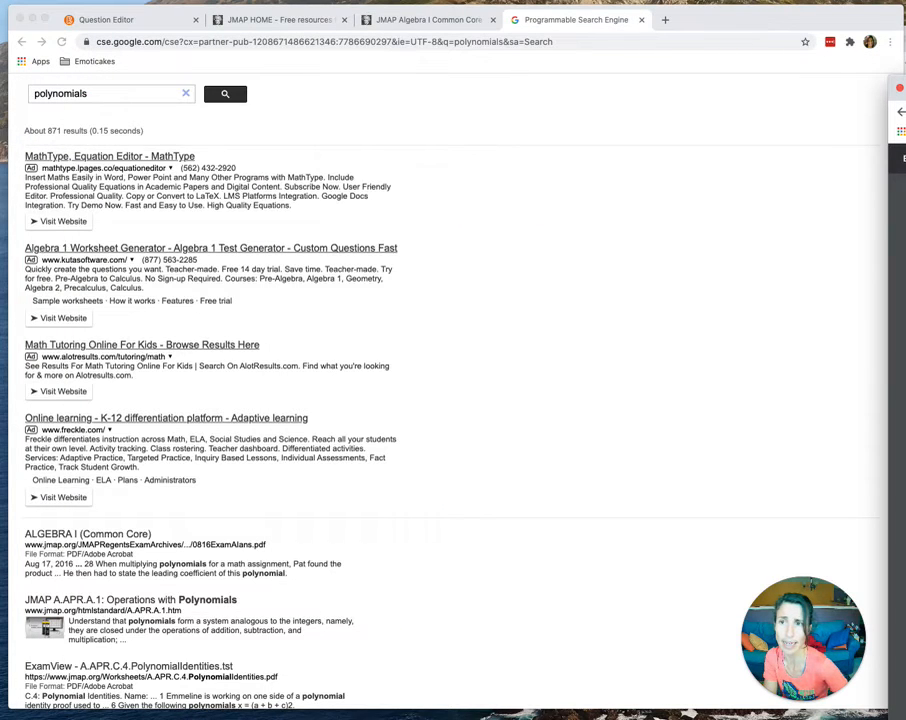
{"action": "left_click", "coordinate": [120, 19]}
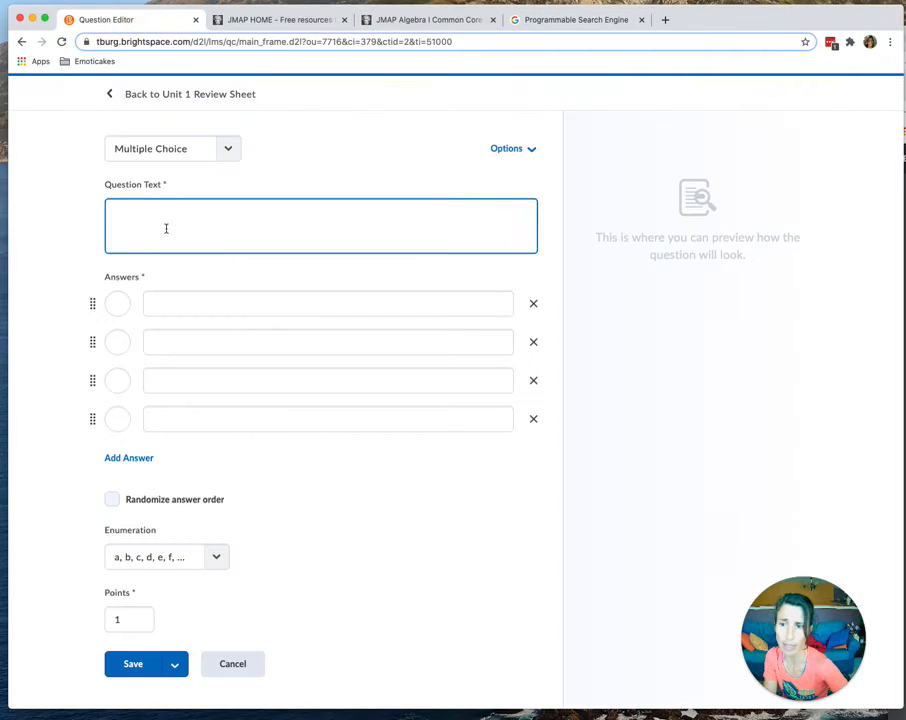
{"action": "left_click", "coordinate": [156, 211]}
{"action": "type", "text": "W"}
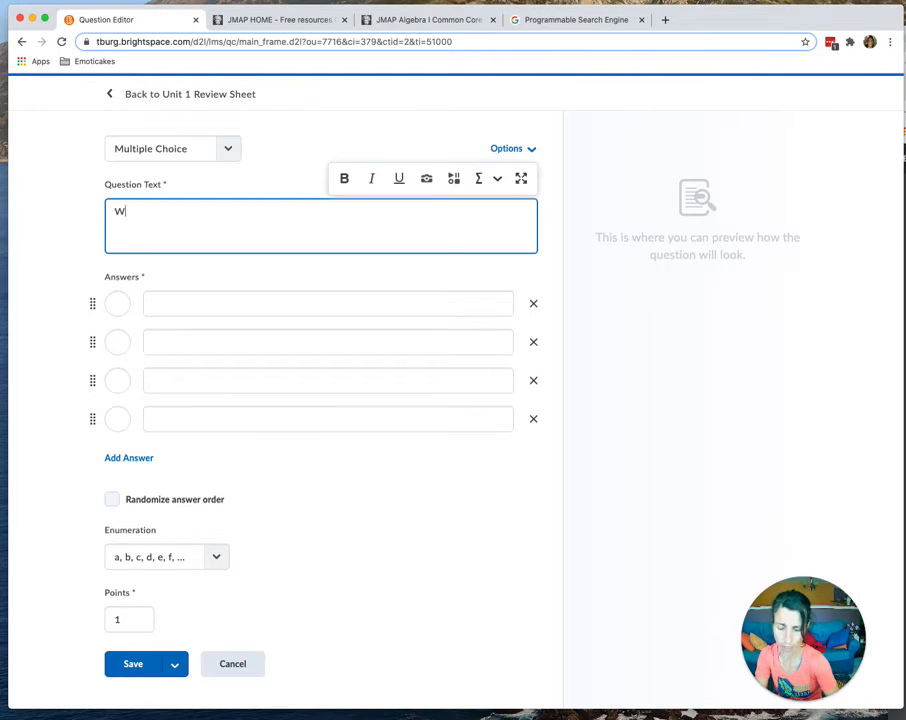
{"action": "type", "text": "hat is the sum of"}
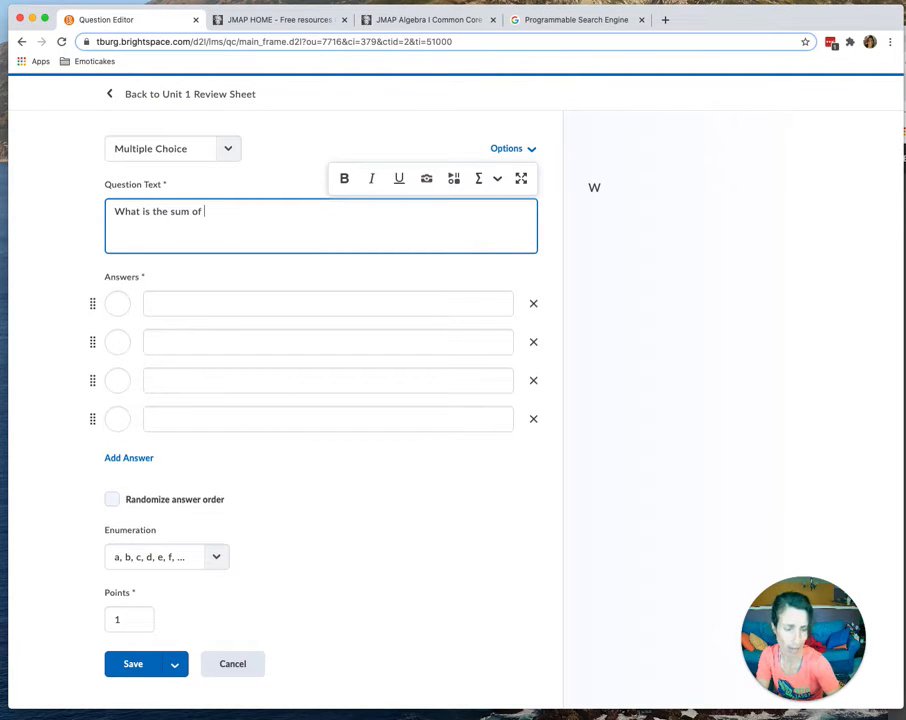
Step: Start an equation after the question text with the term −3x² followed by a minus sign
{"action": "left_click", "coordinate": [478, 178]}
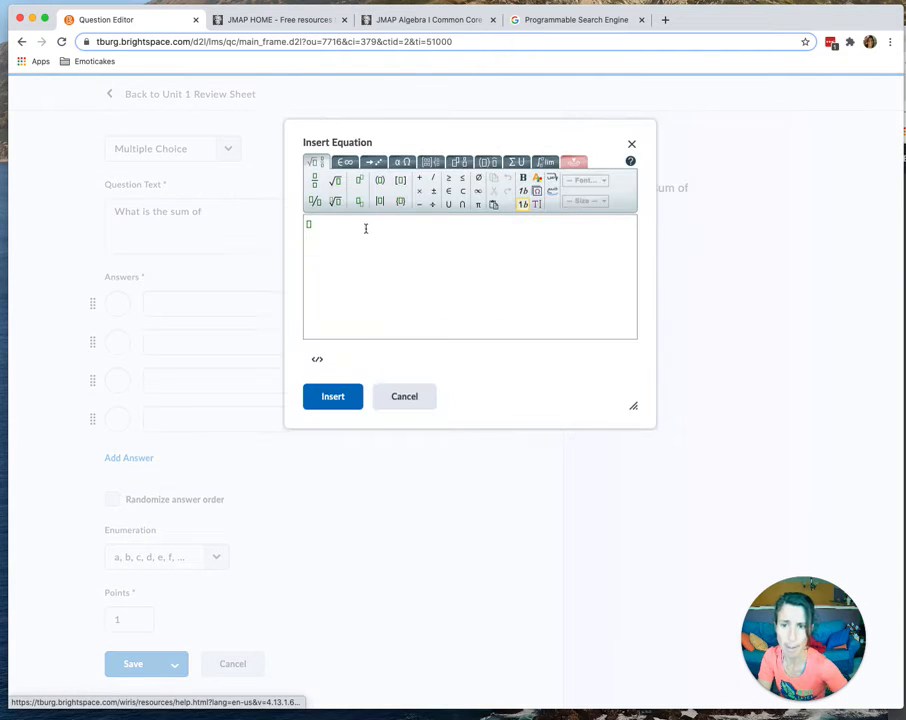
{"action": "left_click", "coordinate": [366, 228]}
{"action": "type", "text": "-"}
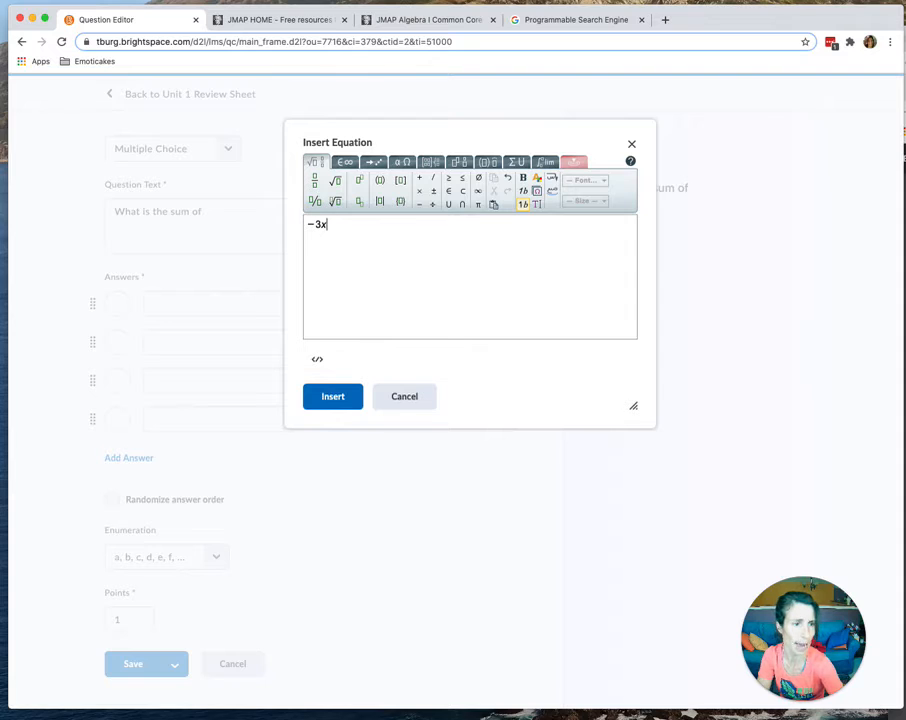
{"action": "type", "text": "3x"}
{"action": "left_click", "coordinate": [358, 180]}
{"action": "type", "text": "2"}
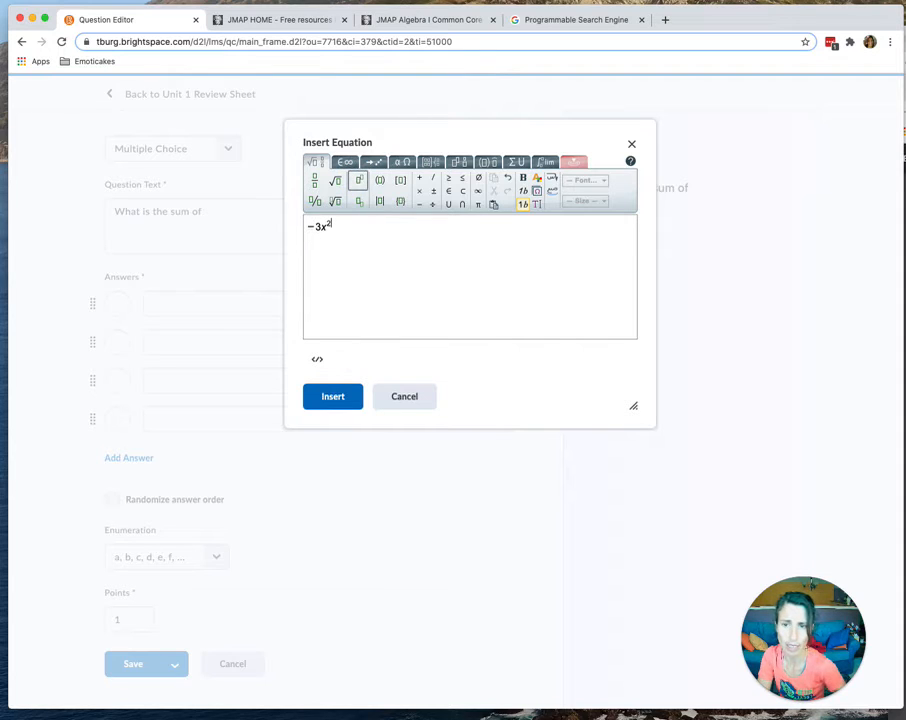
{"action": "key", "text": "Right"}
{"action": "type", "text": "-y"}
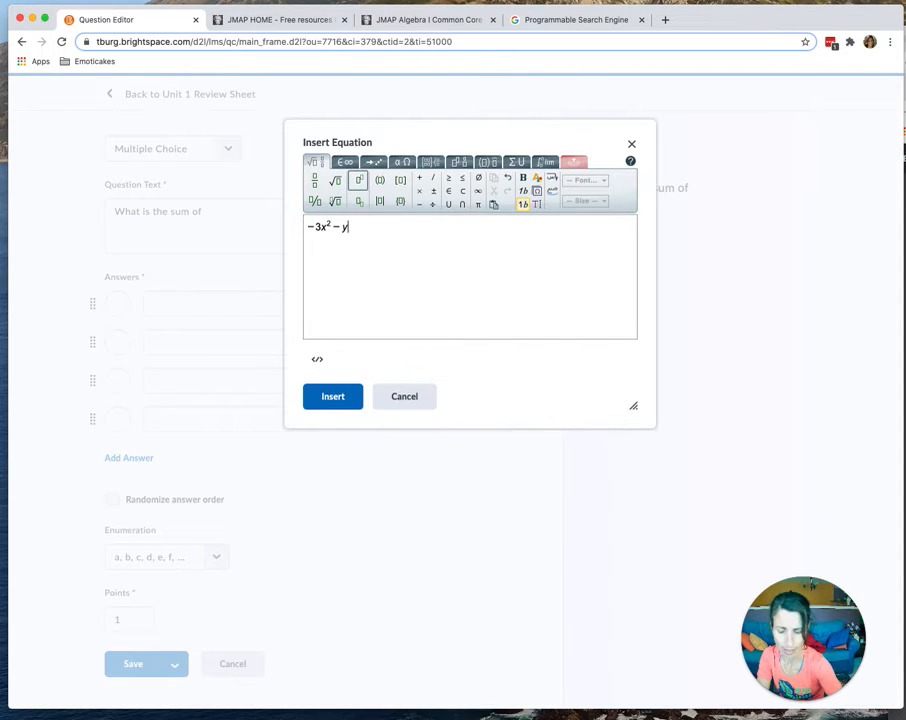
{"action": "key", "text": "super+space"}
{"action": "type", "text": "7"}
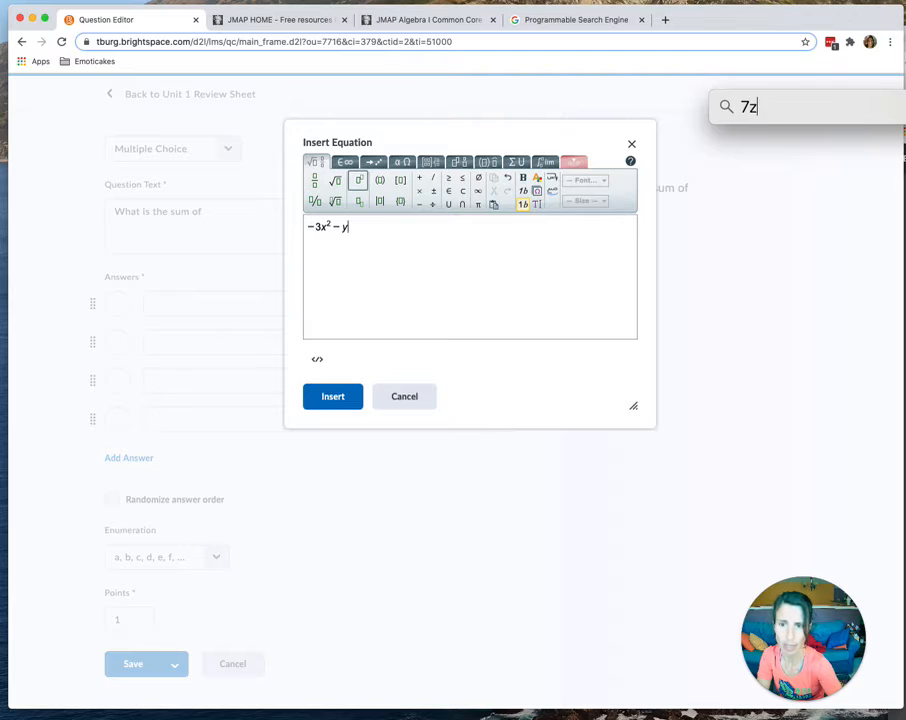
{"action": "key", "text": "BackSpace"}
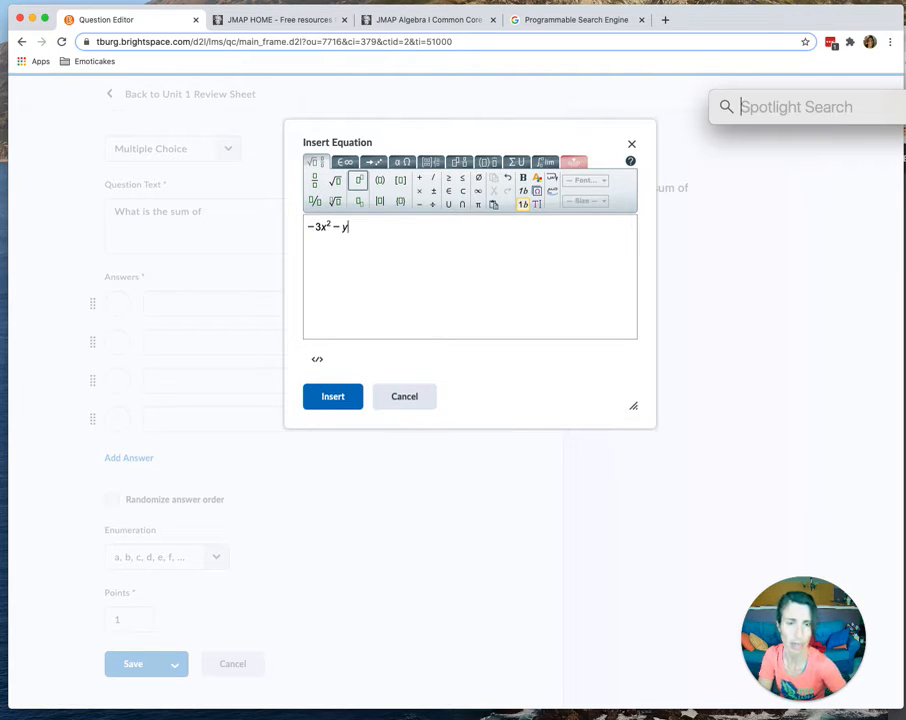
{"action": "left_click", "coordinate": [389, 236]}
Step: Replace the stray y with 7x + 9 and insert the completed polynomial −3x² − 7x + 9 into the question text
{"action": "key", "text": "BackSpace"}
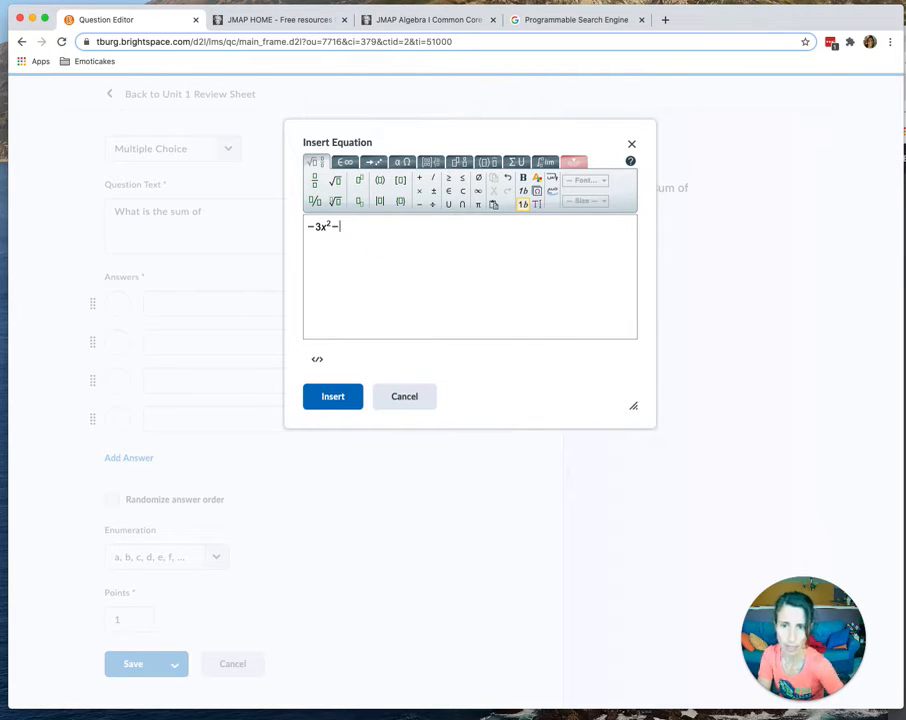
{"action": "type", "text": "7x "}
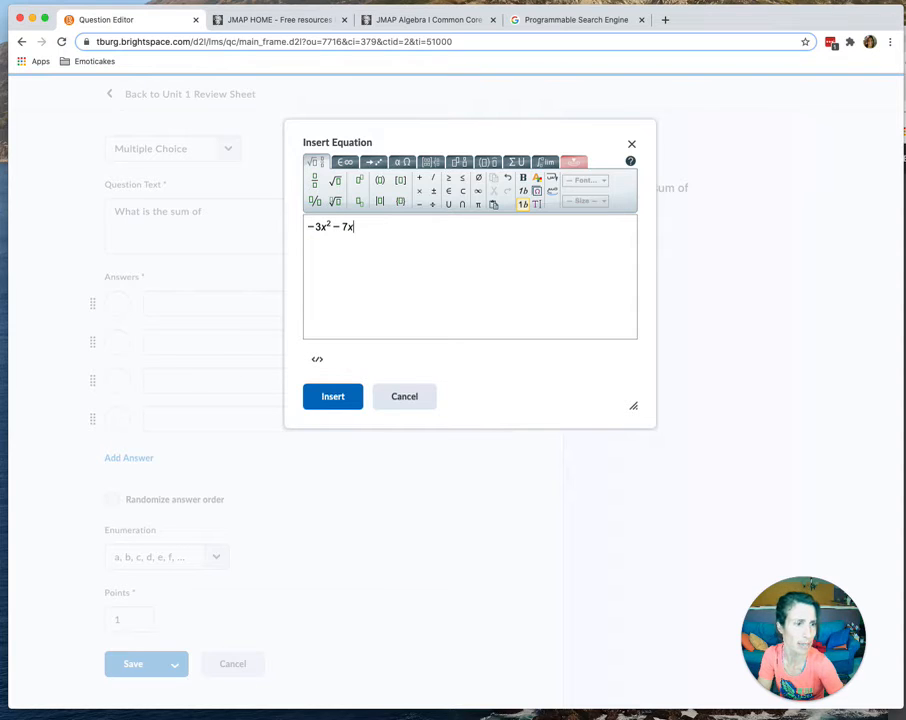
{"action": "type", "text": "+ 9"}
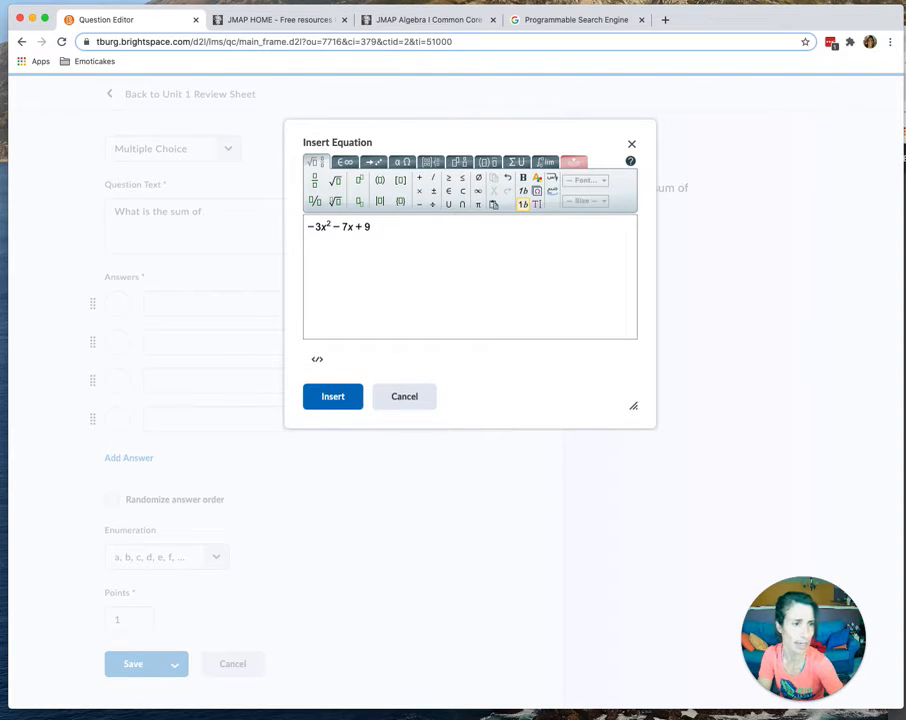
{"action": "left_click", "coordinate": [338, 400]}
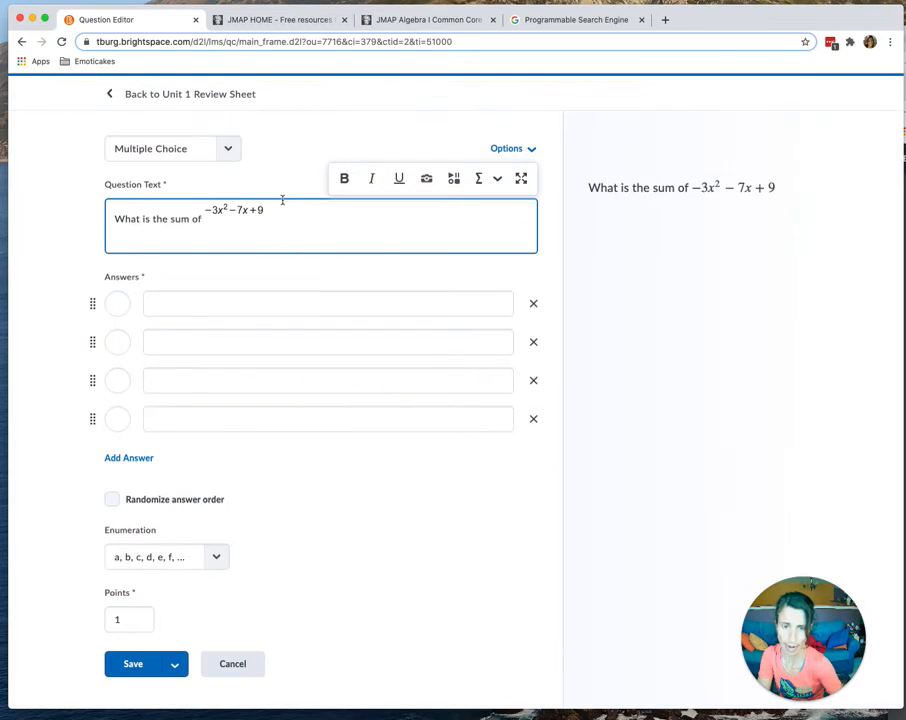
Step: Continue the question text with "and" and insert the second polynomial −5x² + 6x − 4 as an equation
{"action": "type", "text": "abd"}
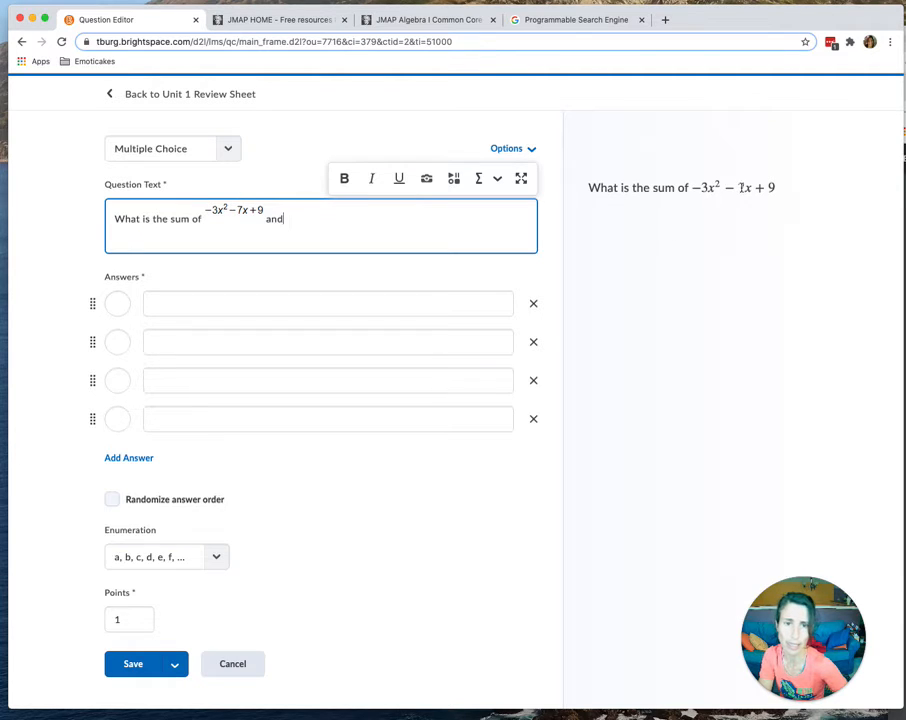
{"action": "left_click", "coordinate": [480, 180]}
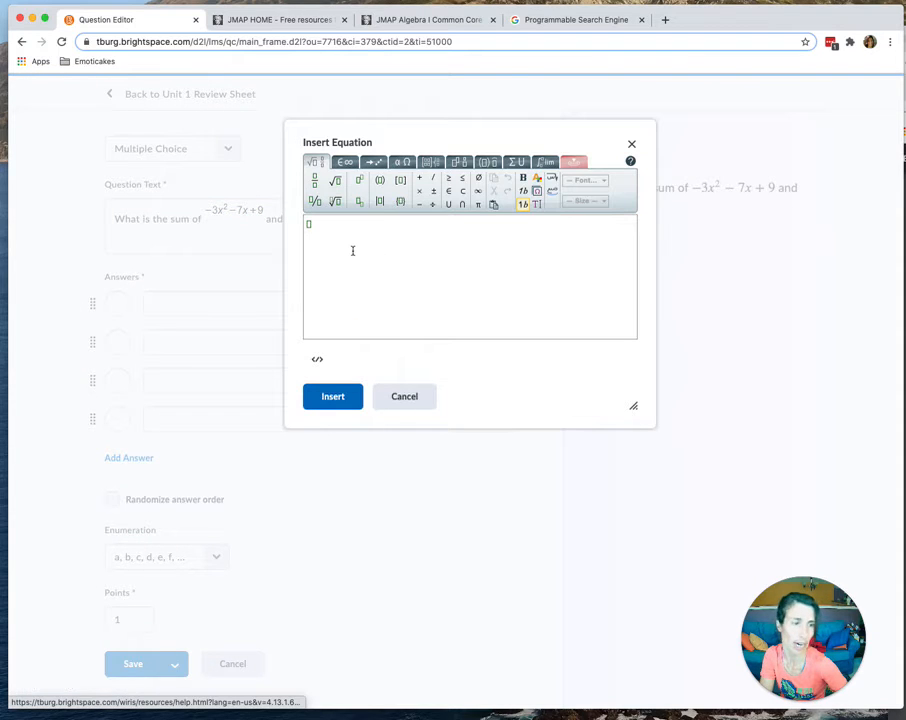
{"action": "left_click", "coordinate": [352, 261]}
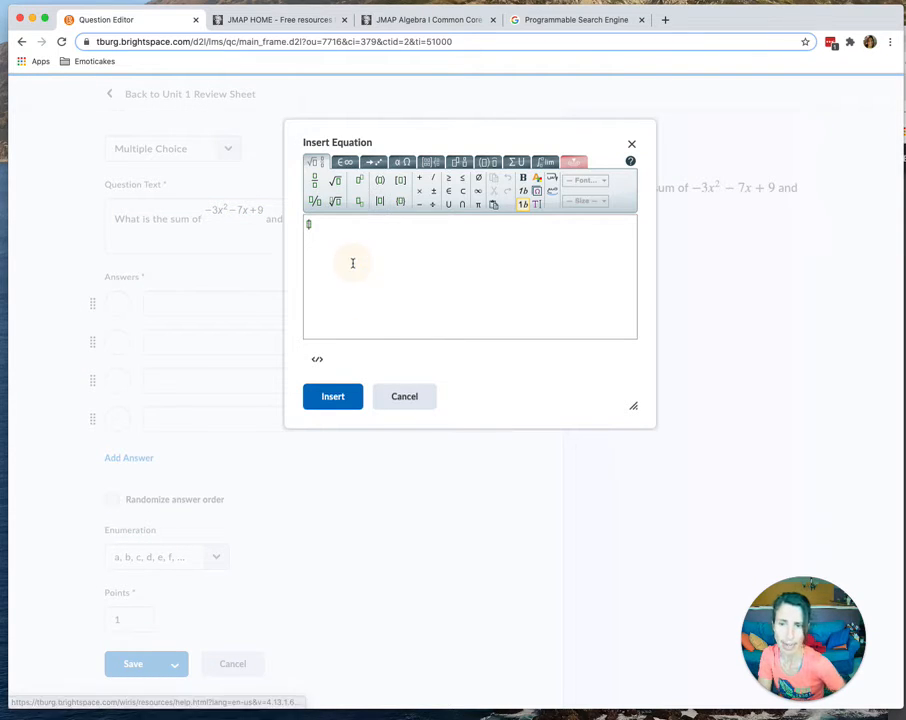
{"action": "type", "text": "-"}
{"action": "type", "text": "5x"}
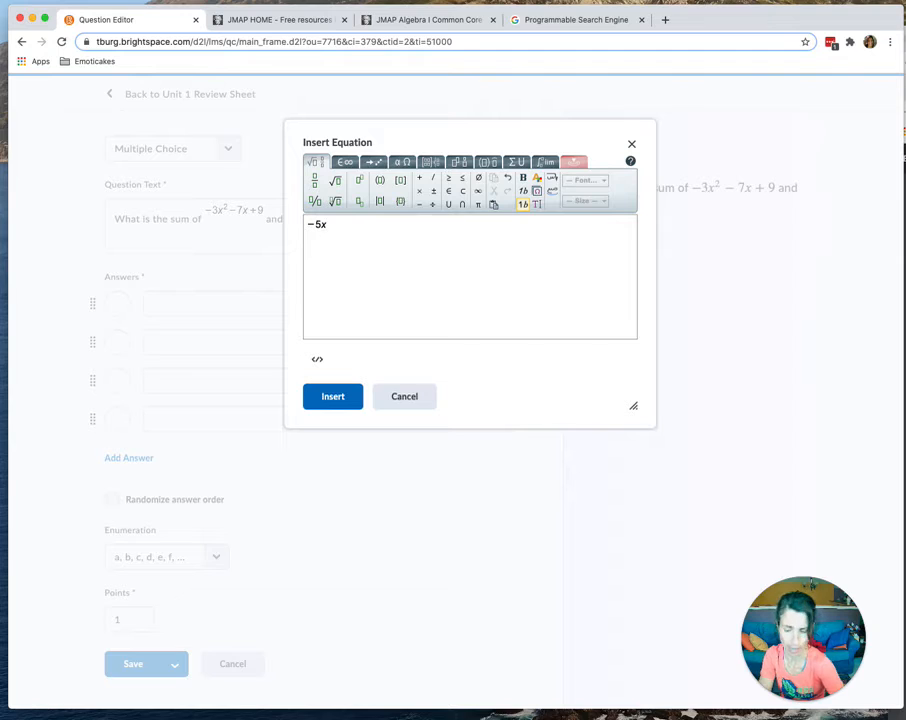
{"action": "left_click", "coordinate": [358, 181]}
{"action": "type", "text": "2"}
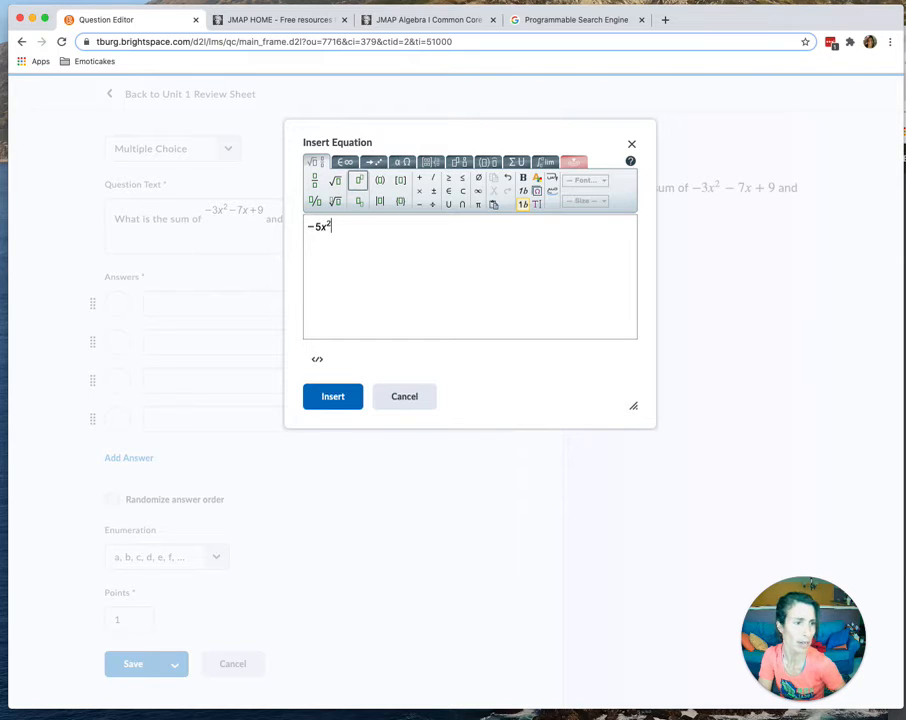
{"action": "type", "text": "+6x"}
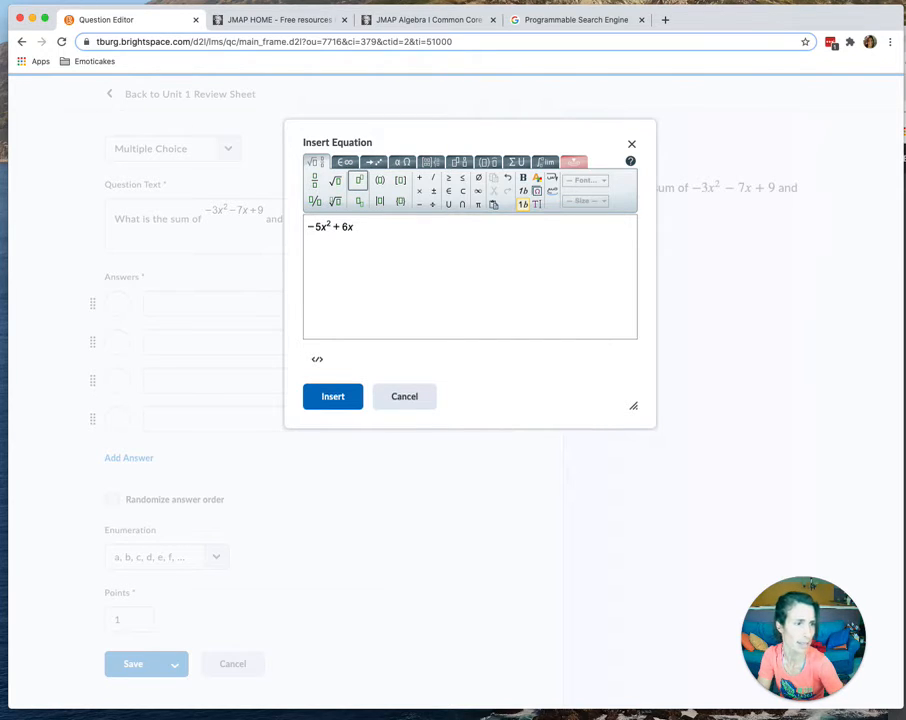
{"action": "type", "text": "-4"}
{"action": "left_click", "coordinate": [313, 392]}
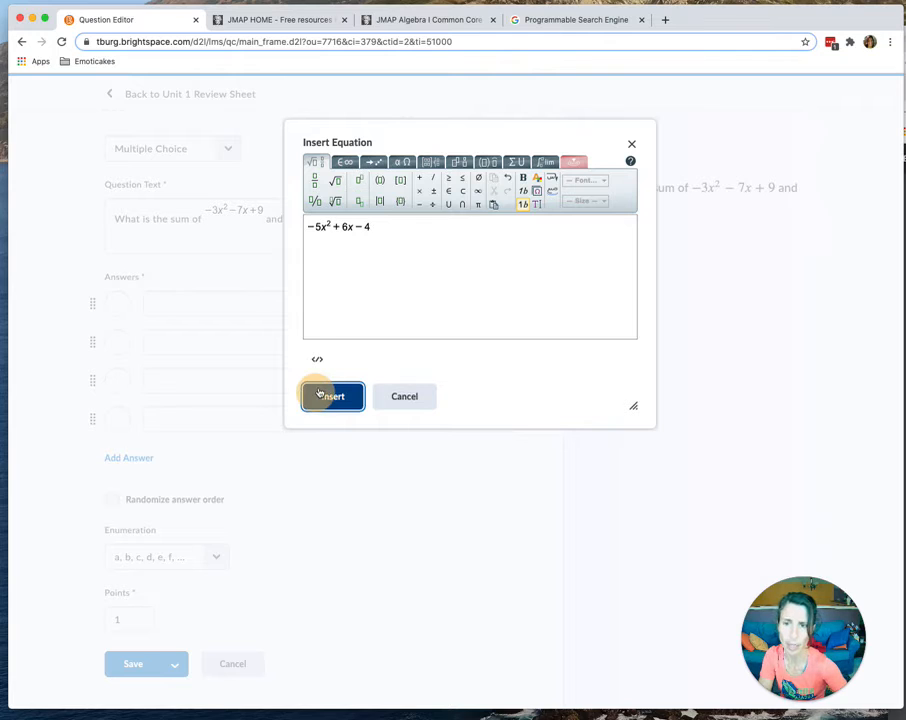
Step: Fill the first answer choice with the equation −8x² − x + 5
{"action": "left_click", "coordinate": [189, 307]}
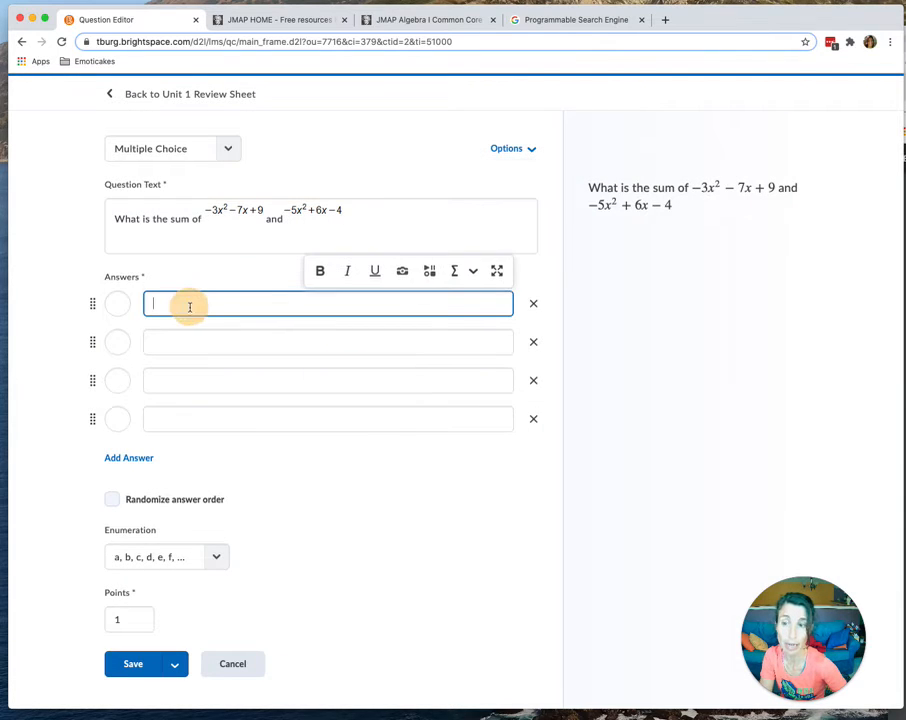
{"action": "type", "text": "-"}
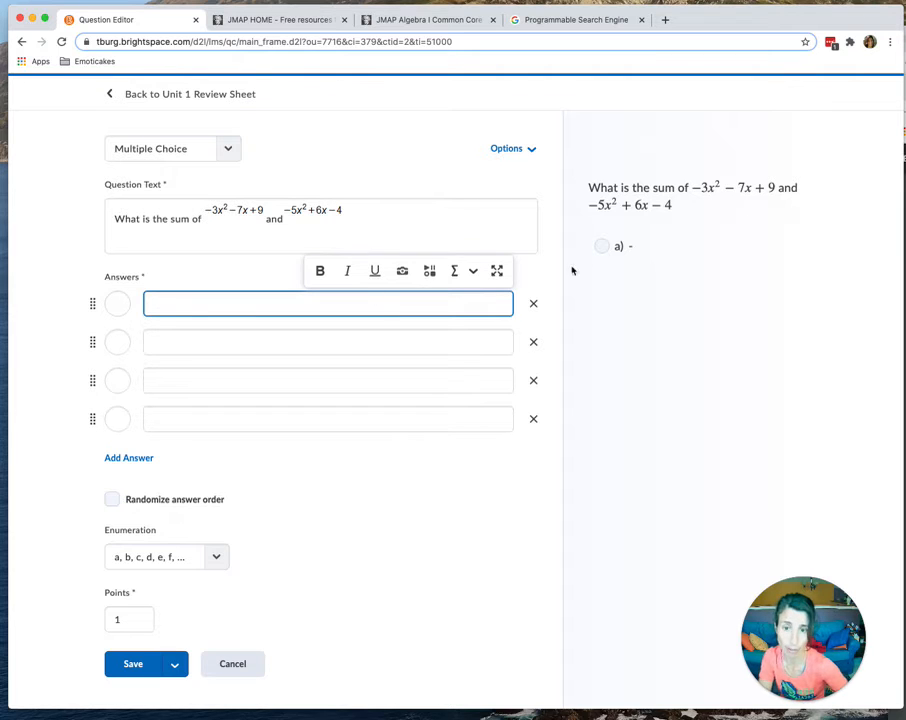
{"action": "left_click", "coordinate": [457, 271]}
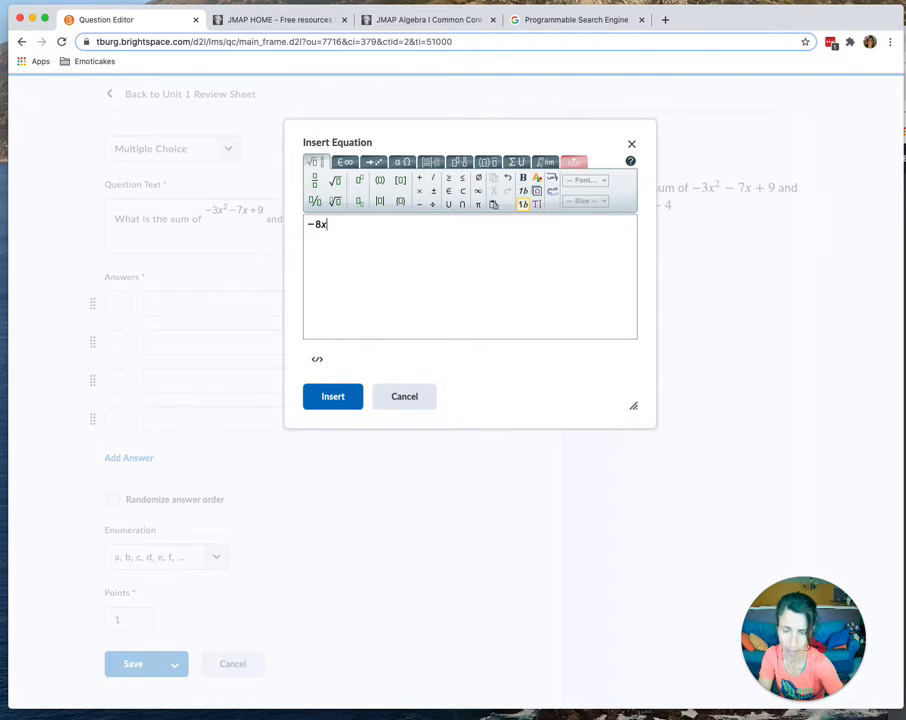
{"action": "type", "text": "-8x"}
{"action": "left_click", "coordinate": [359, 180]}
{"action": "type", "text": "2 − x"}
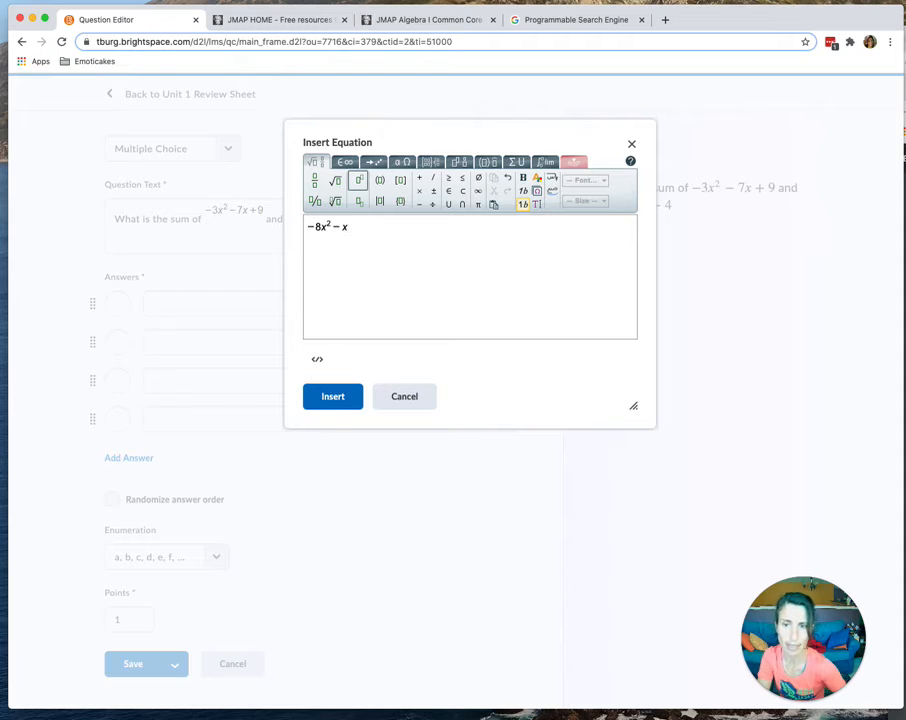
{"action": "type", "text": "-x+5"}
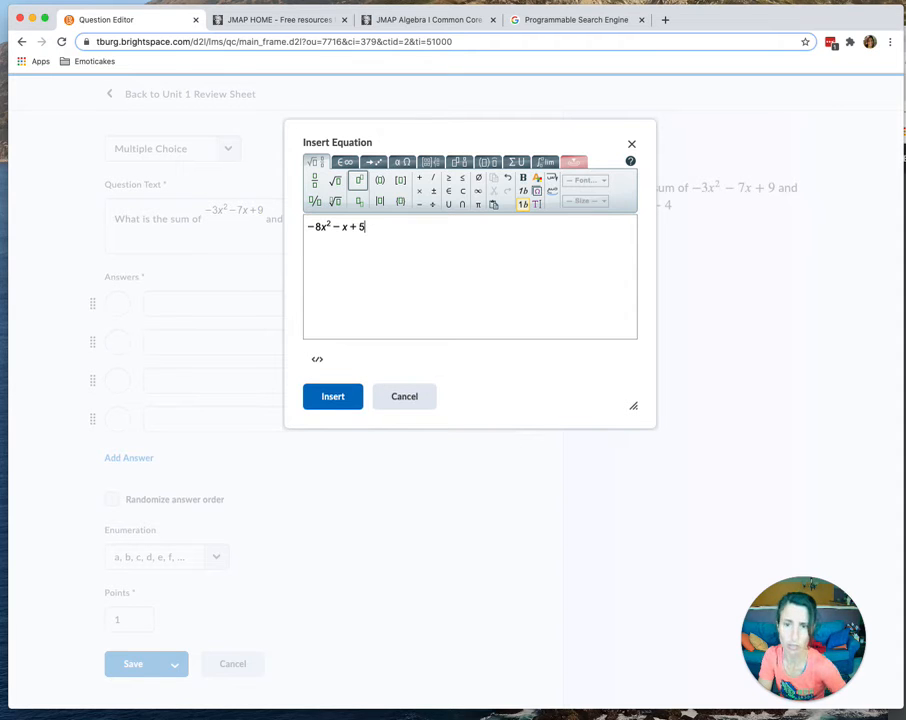
{"action": "left_click", "coordinate": [328, 395]}
Step: Fill the second answer choice with the equation −8x⁴ − x + 5
{"action": "left_click", "coordinate": [158, 352]}
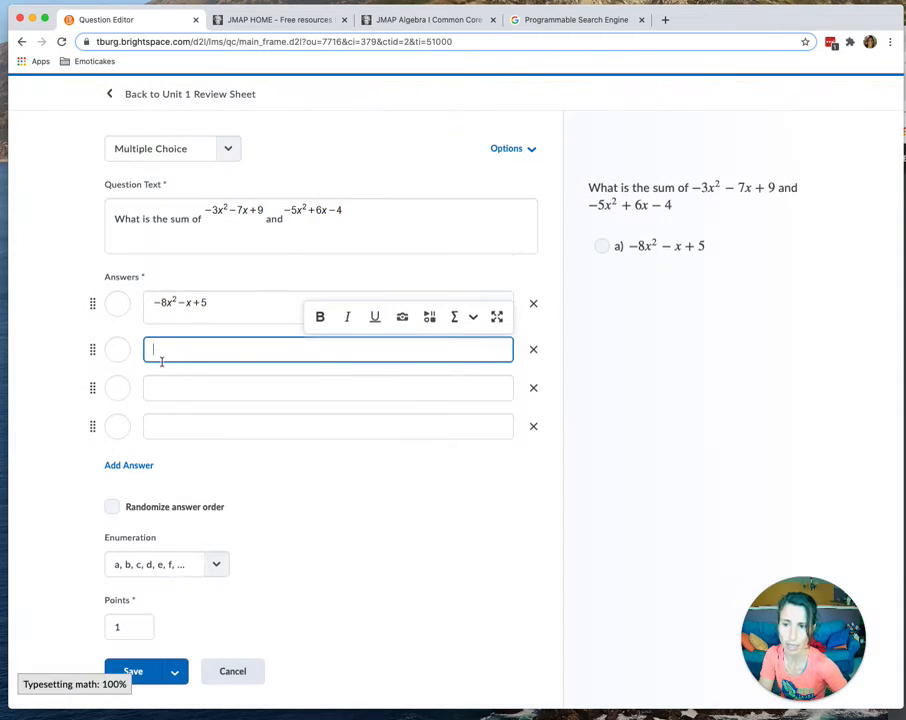
{"action": "left_click", "coordinate": [454, 317]}
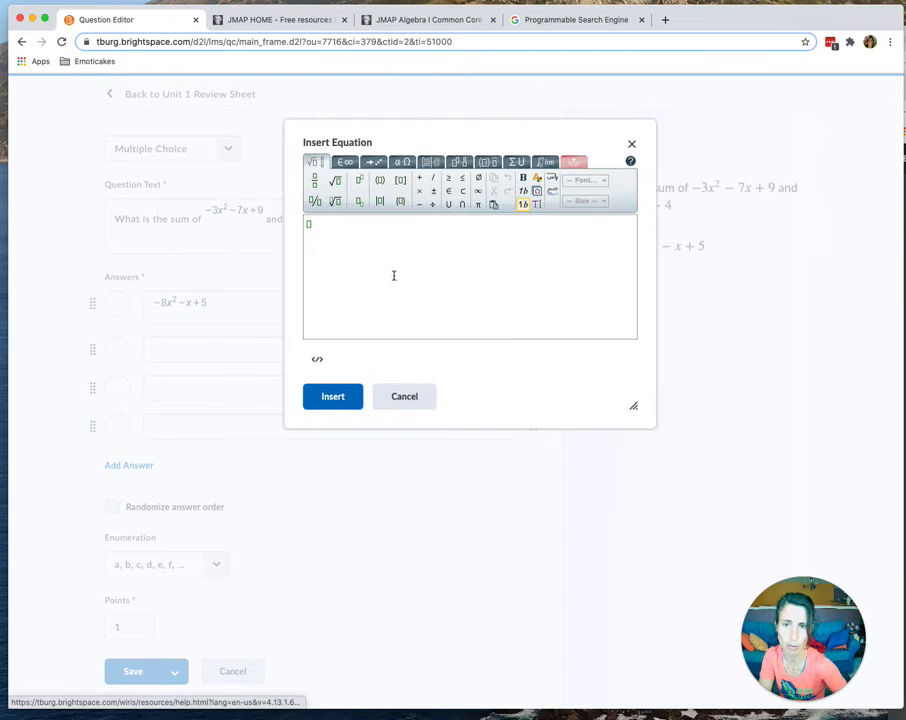
{"action": "left_click", "coordinate": [393, 255]}
{"action": "type", "text": "-"}
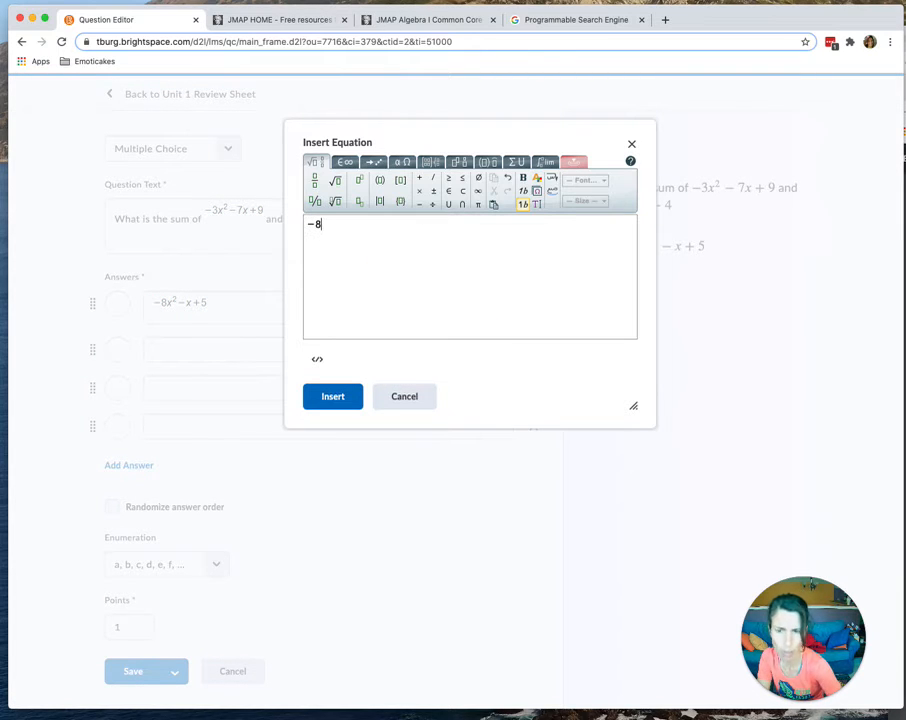
{"action": "type", "text": "8x"}
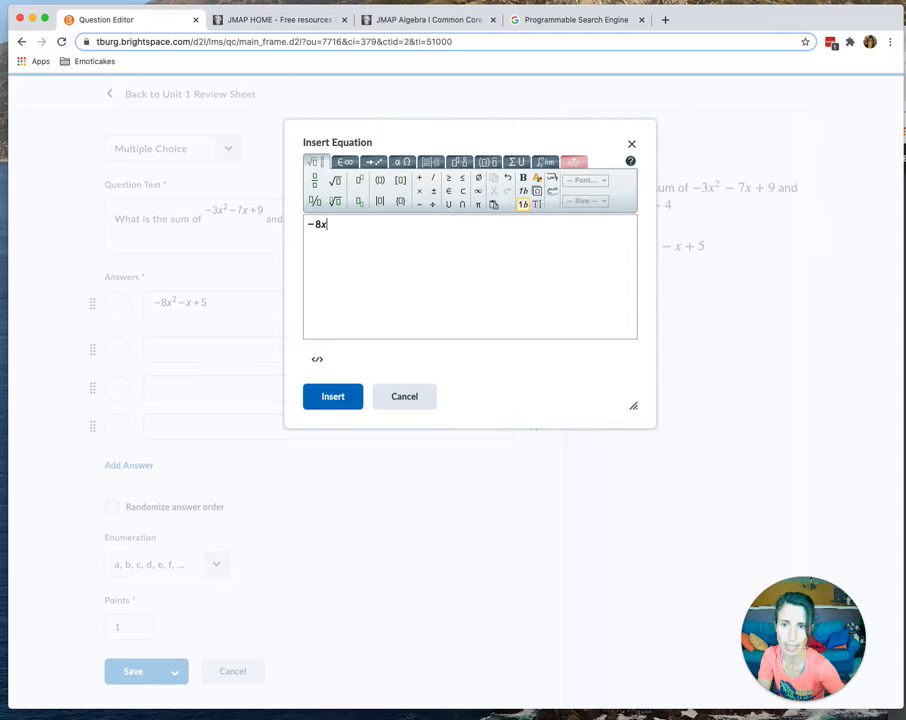
{"action": "left_click", "coordinate": [359, 180]}
{"action": "type", "text": "4 − x"}
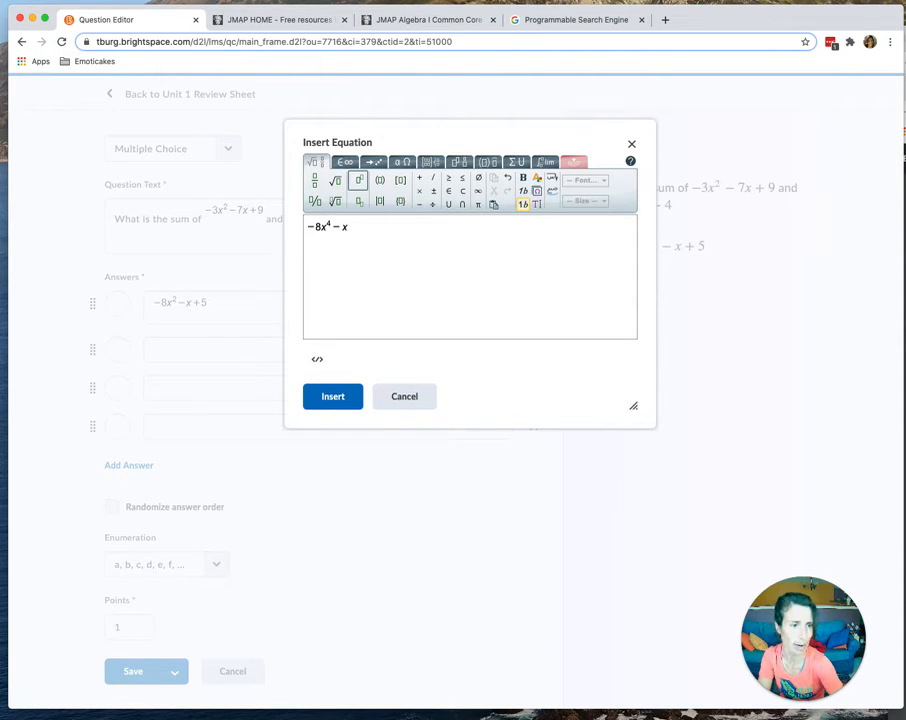
{"action": "type", "text": "-x+5"}
{"action": "left_click", "coordinate": [347, 401]}
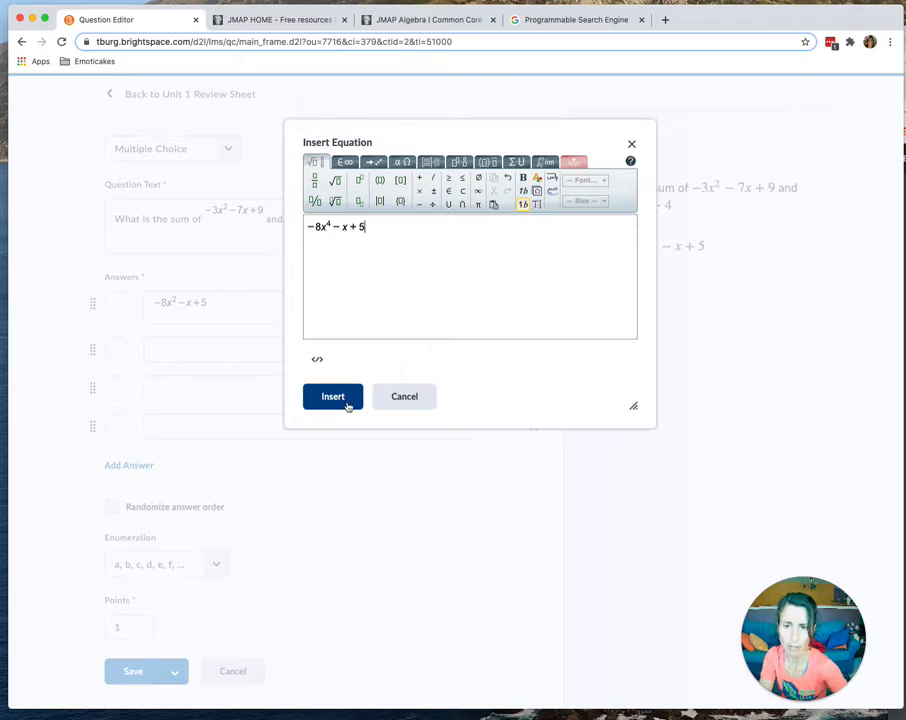
Step: Fill the third answer choice with the equation −8x² − 13x + 13
{"action": "left_click", "coordinate": [228, 397]}
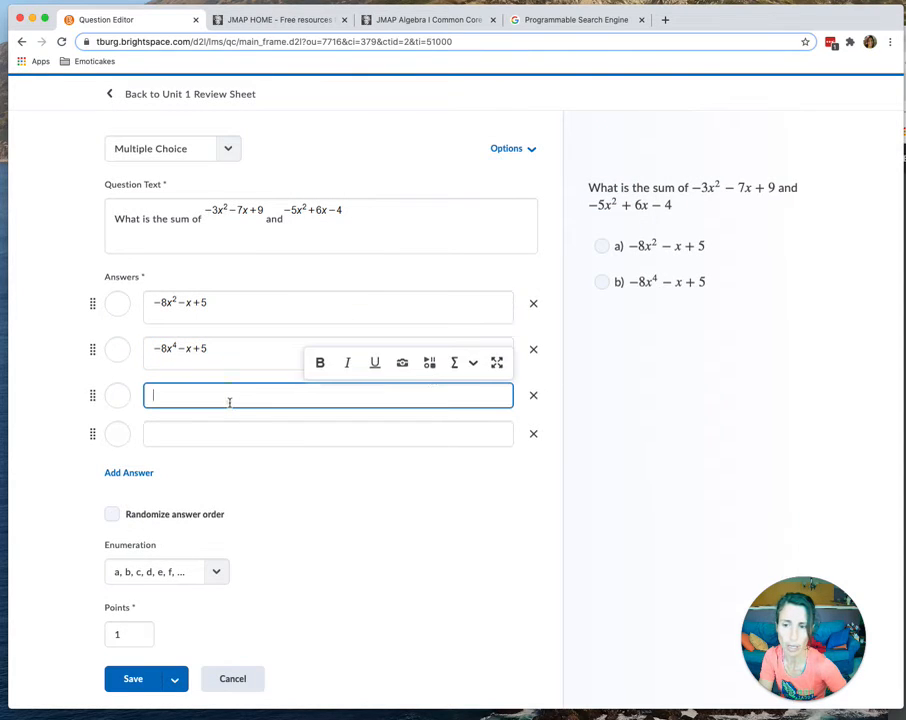
{"action": "left_click", "coordinate": [455, 363]}
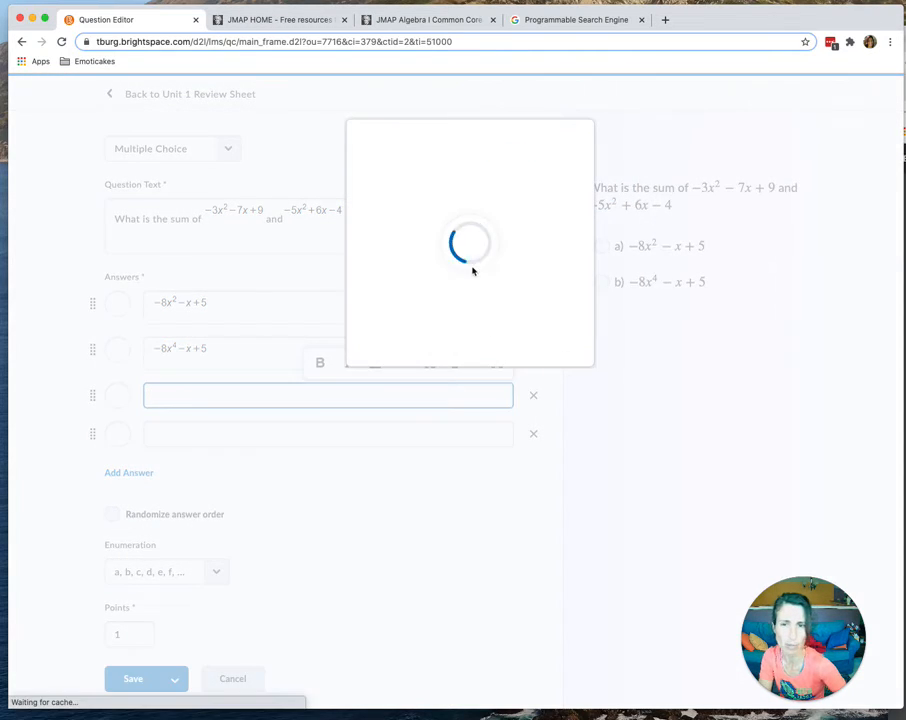
{"action": "left_click", "coordinate": [384, 252]}
{"action": "type", "text": "-"}
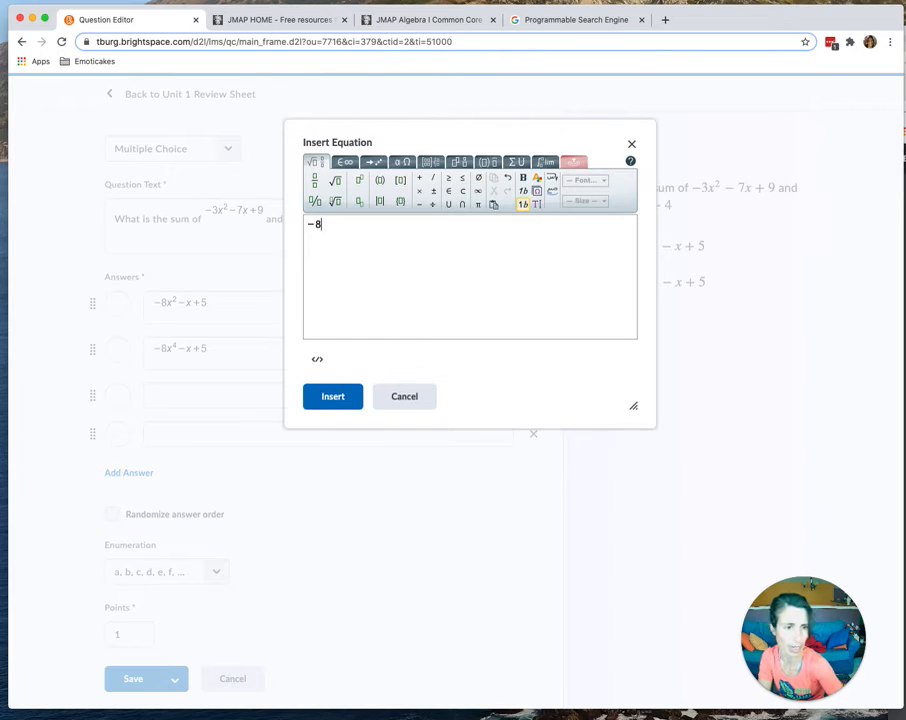
{"action": "type", "text": "8x"}
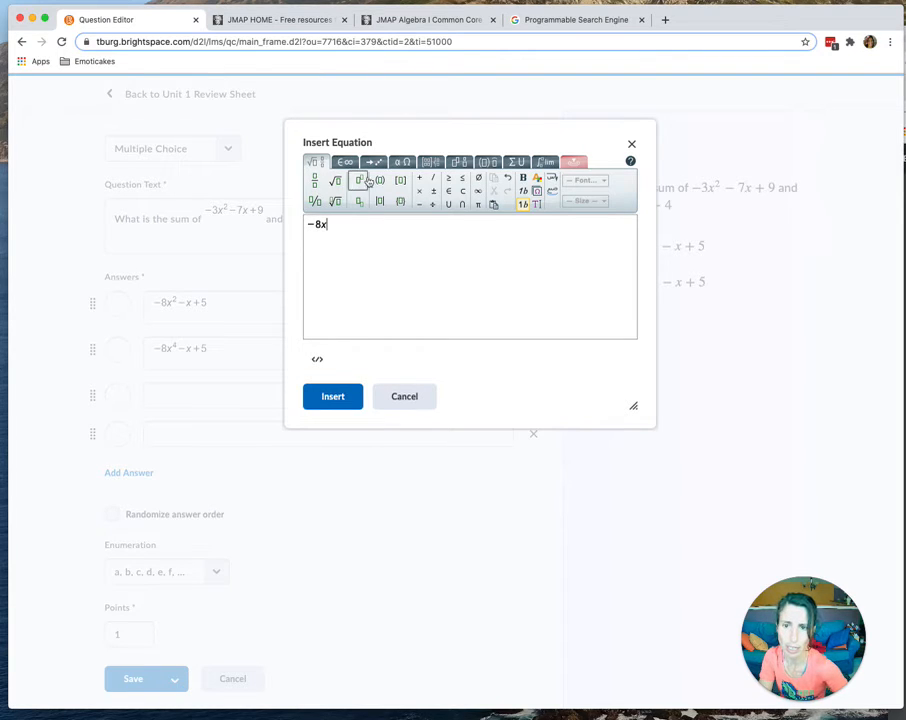
{"action": "left_click", "coordinate": [359, 180]}
{"action": "type", "text": "2 − 13x"}
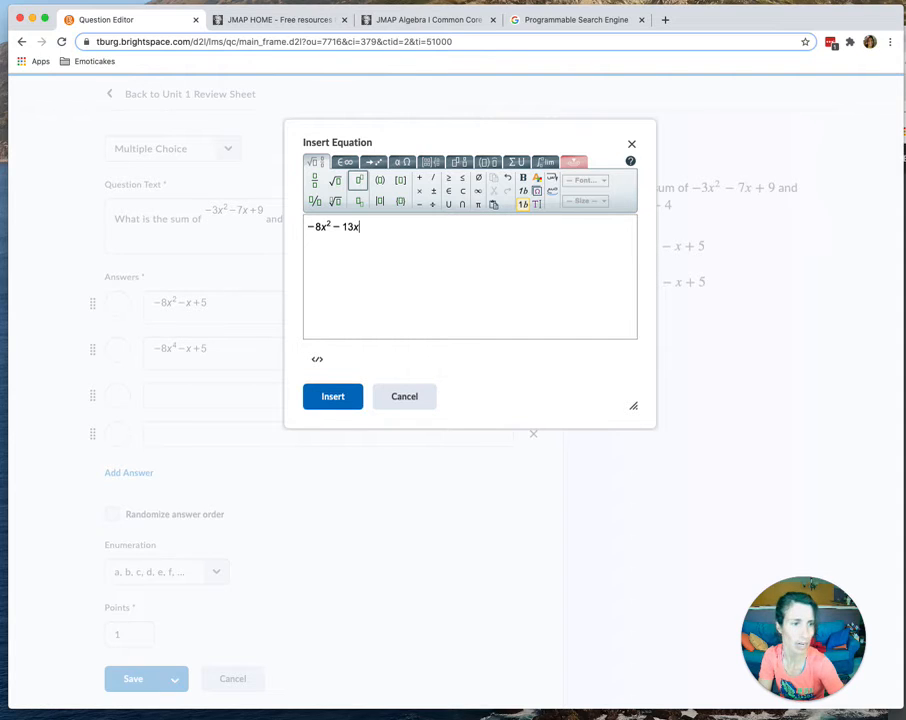
{"action": "type", "text": "-13x+13"}
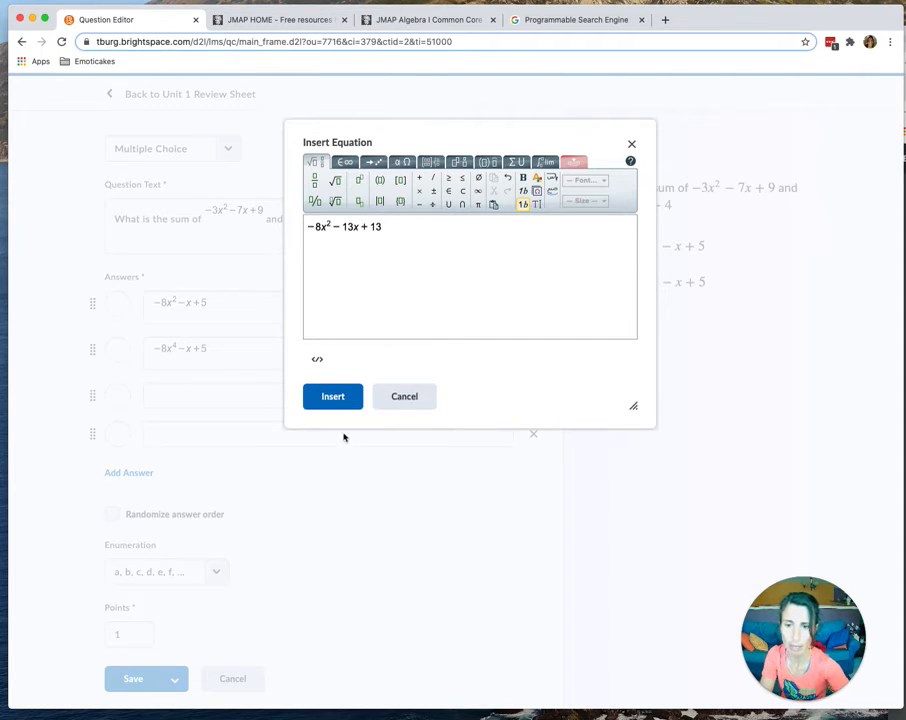
{"action": "left_click", "coordinate": [331, 396]}
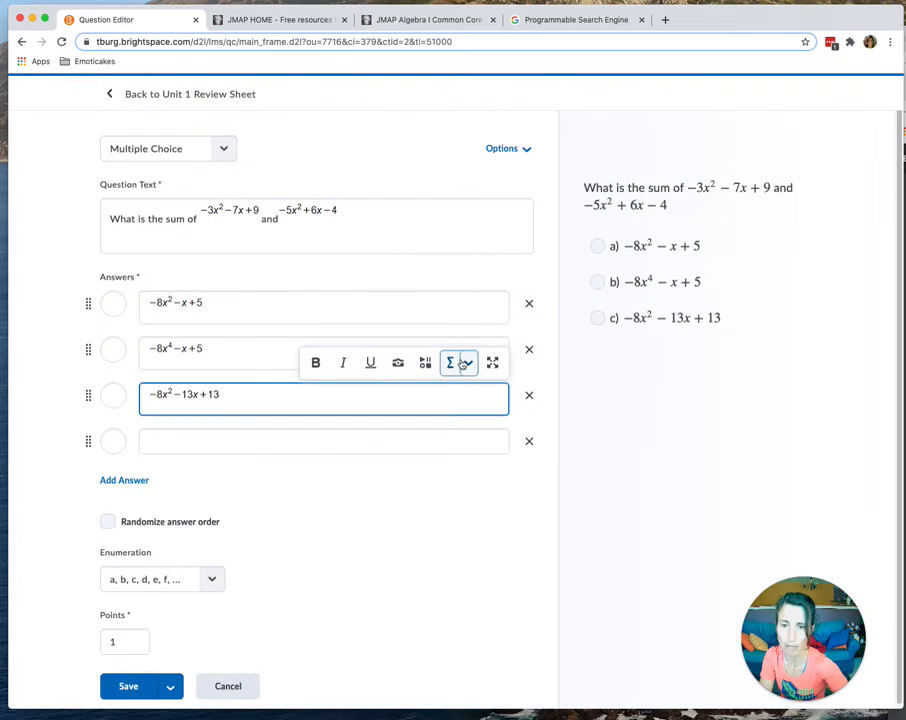
Step: Fill the fourth answer choice with the equation −8x⁴ − 13x² + 13
{"action": "left_click", "coordinate": [212, 437]}
{"action": "left_click", "coordinate": [450, 408]}
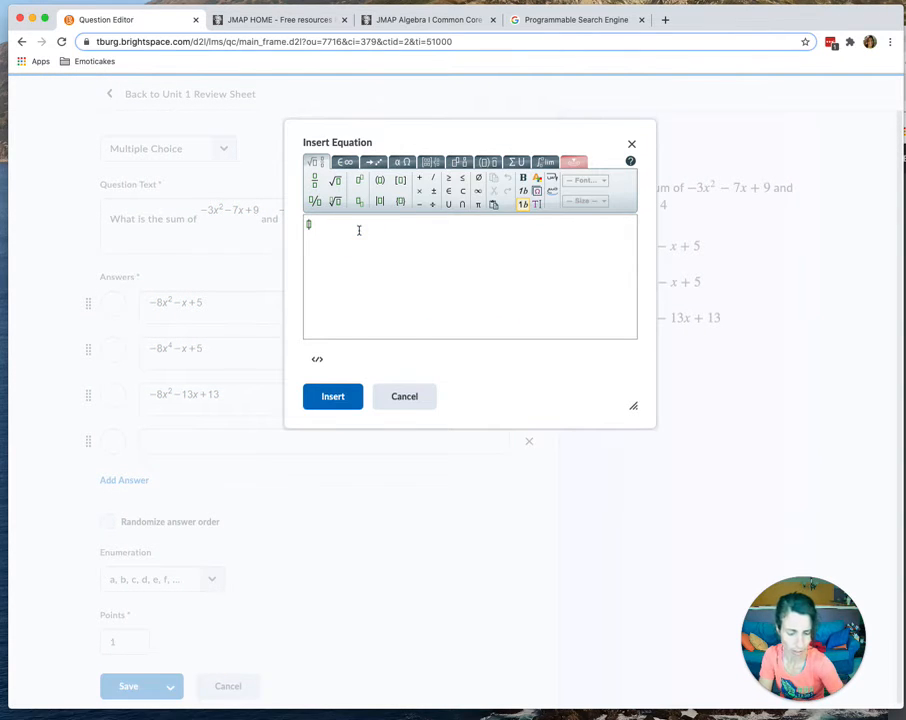
{"action": "type", "text": "-8x"}
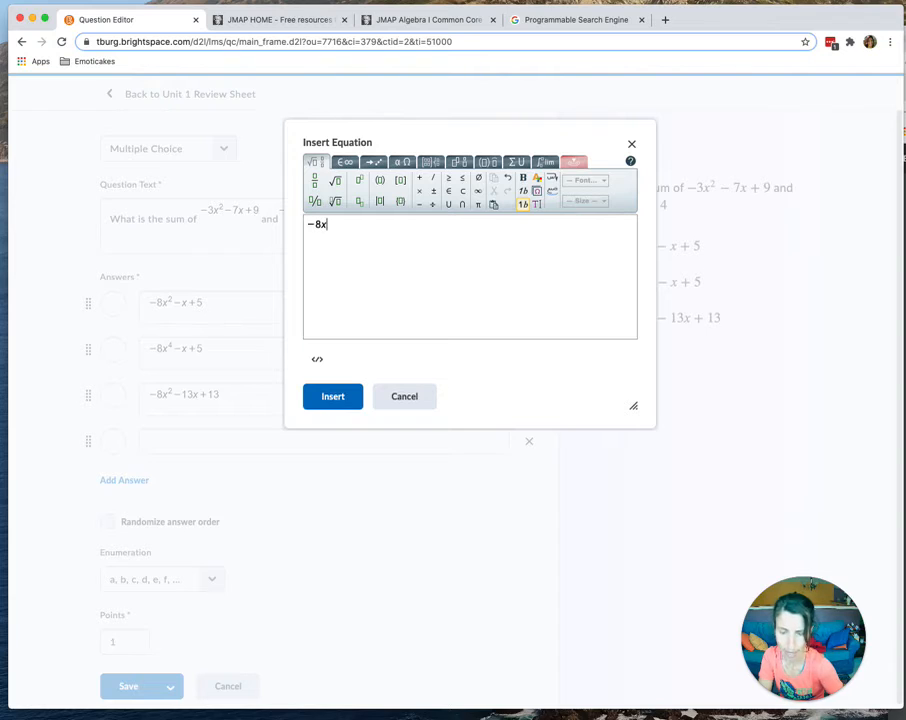
{"action": "left_click", "coordinate": [359, 180]}
{"action": "type", "text": "4"}
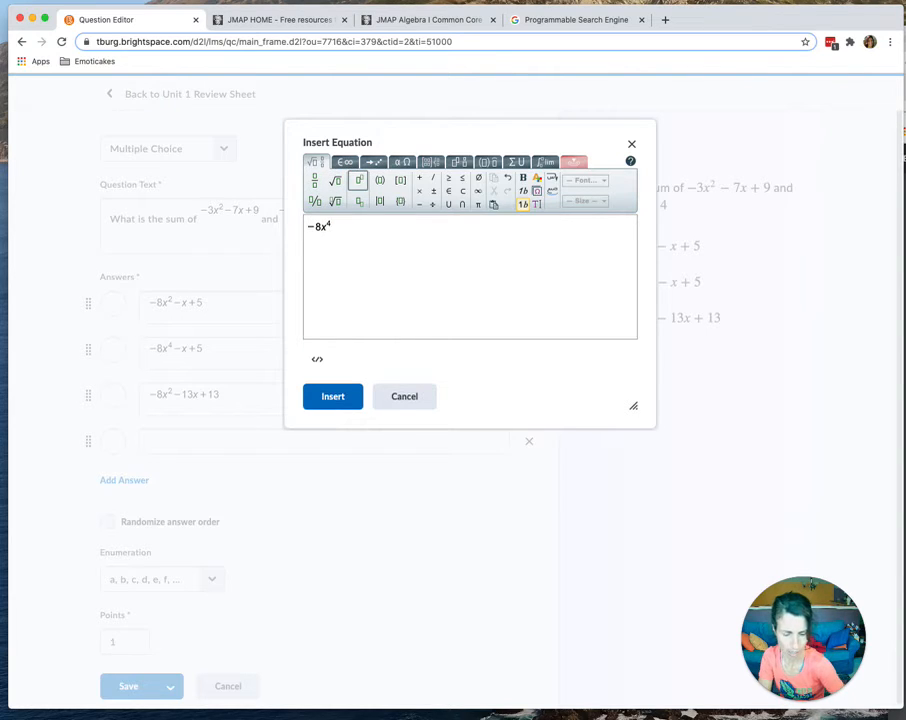
{"action": "key", "text": "Right"}
{"action": "type", "text": "- 13x^2"}
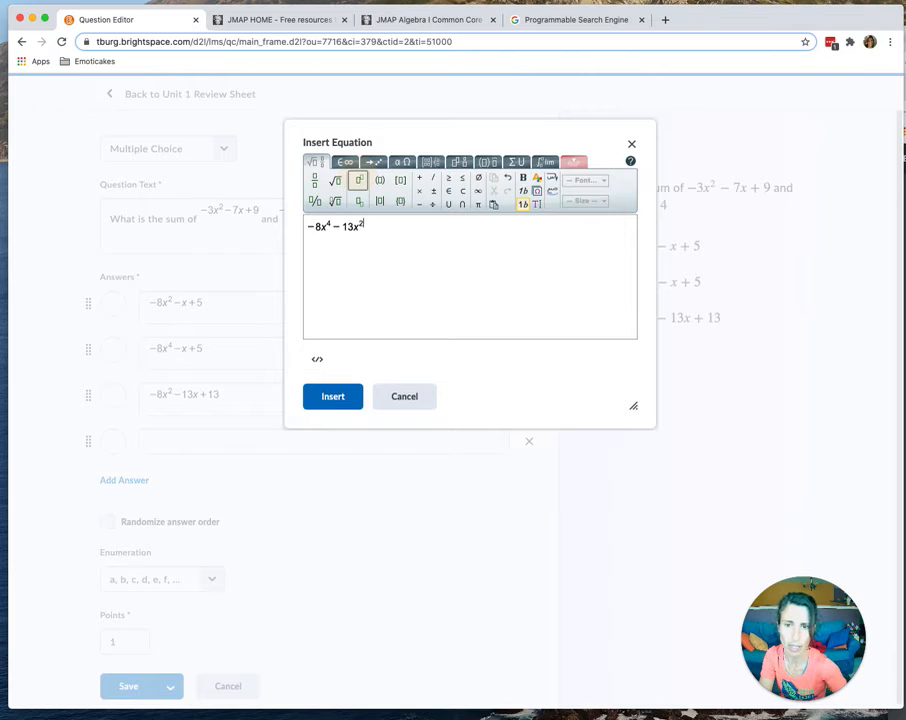
{"action": "key", "text": "Right"}
{"action": "type", "text": "+13"}
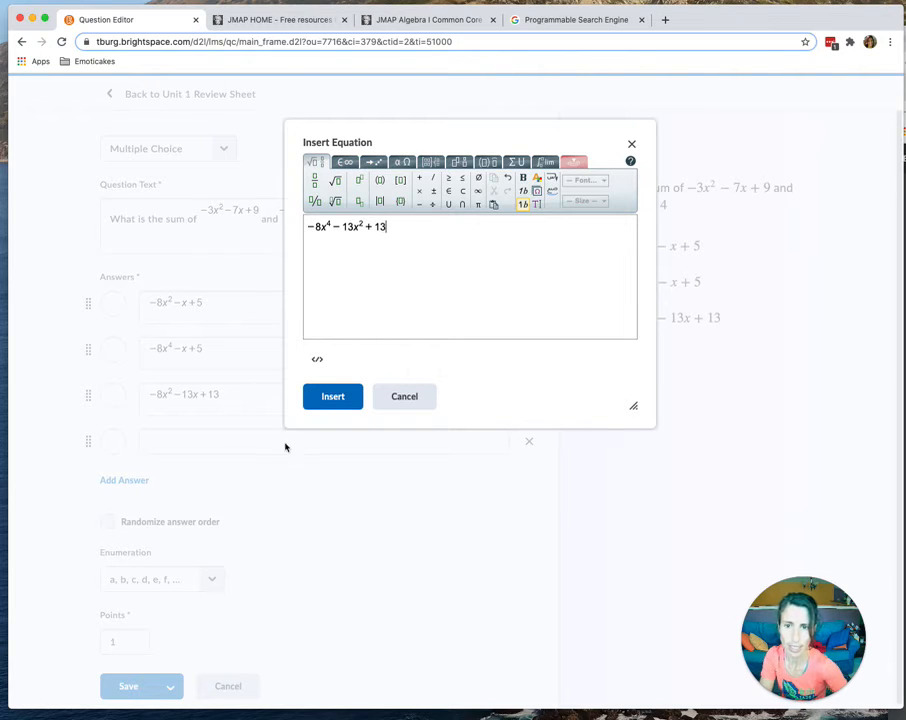
{"action": "left_click", "coordinate": [320, 401]}
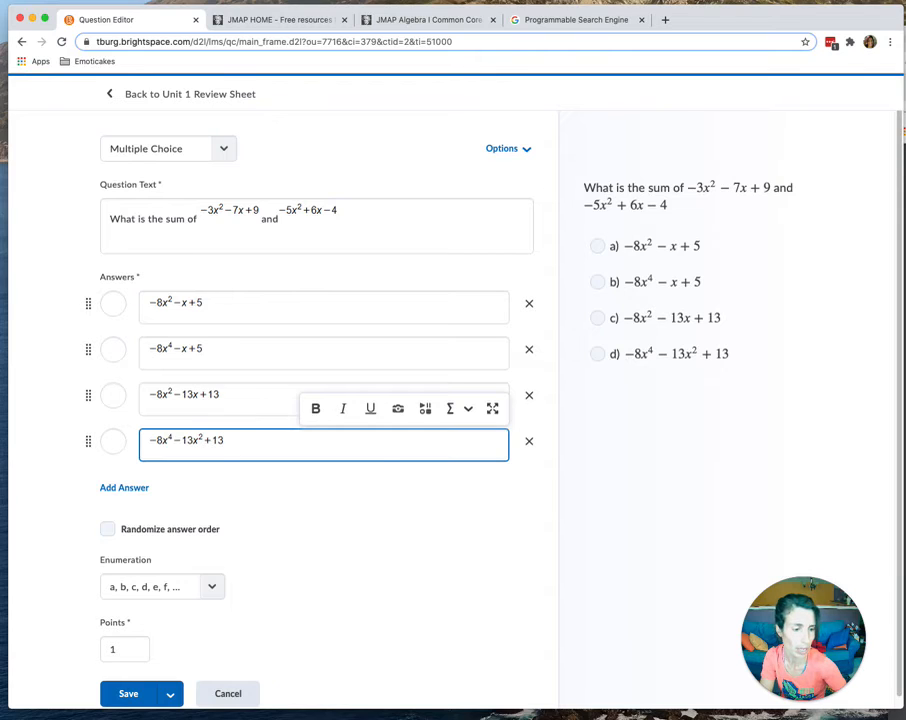
Step: Mark −8x² − x + 5 as the correct answer and randomize the answer order
{"action": "left_click", "coordinate": [113, 303]}
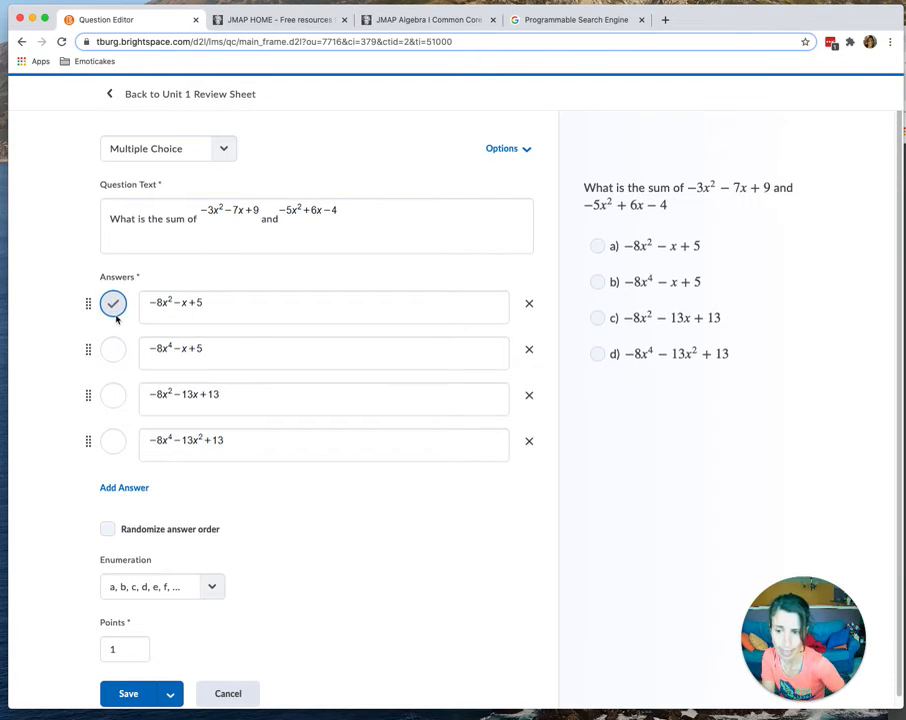
{"action": "left_click", "coordinate": [108, 530]}
Step: Set the multiple choice question's value to 2 points and save the question
{"action": "scroll", "coordinate": [222, 531], "scroll_direction": "down", "scroll_amount": 1}
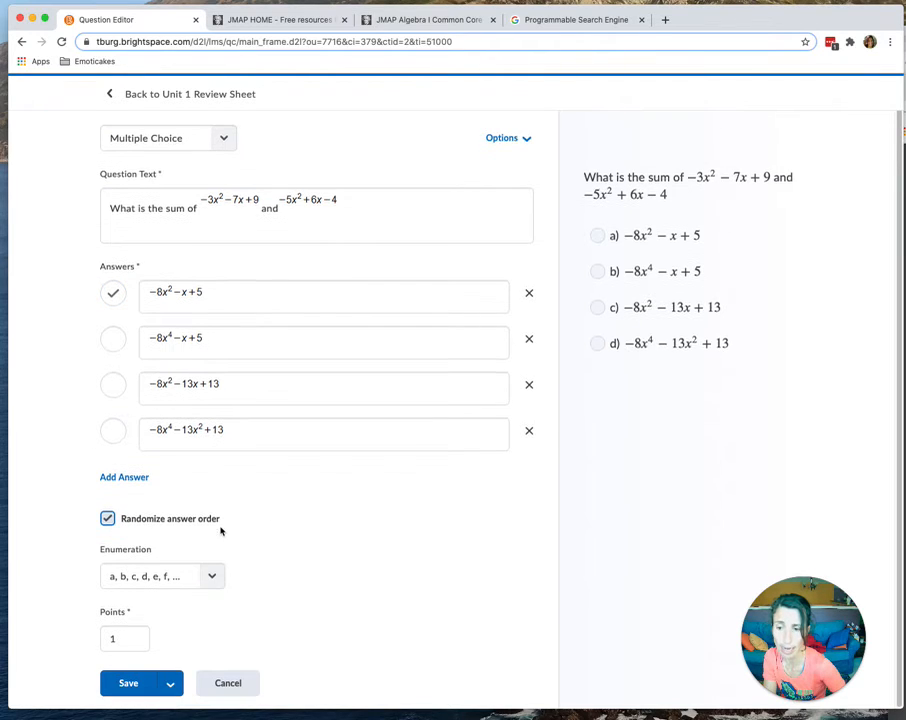
{"action": "double_click", "coordinate": [112, 638]}
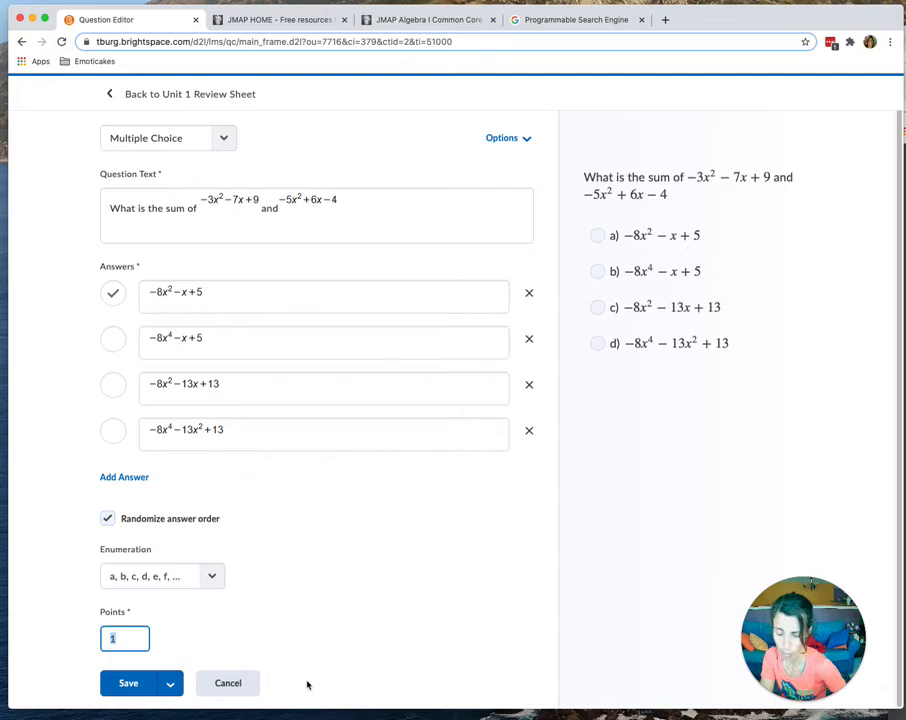
{"action": "type", "text": "2"}
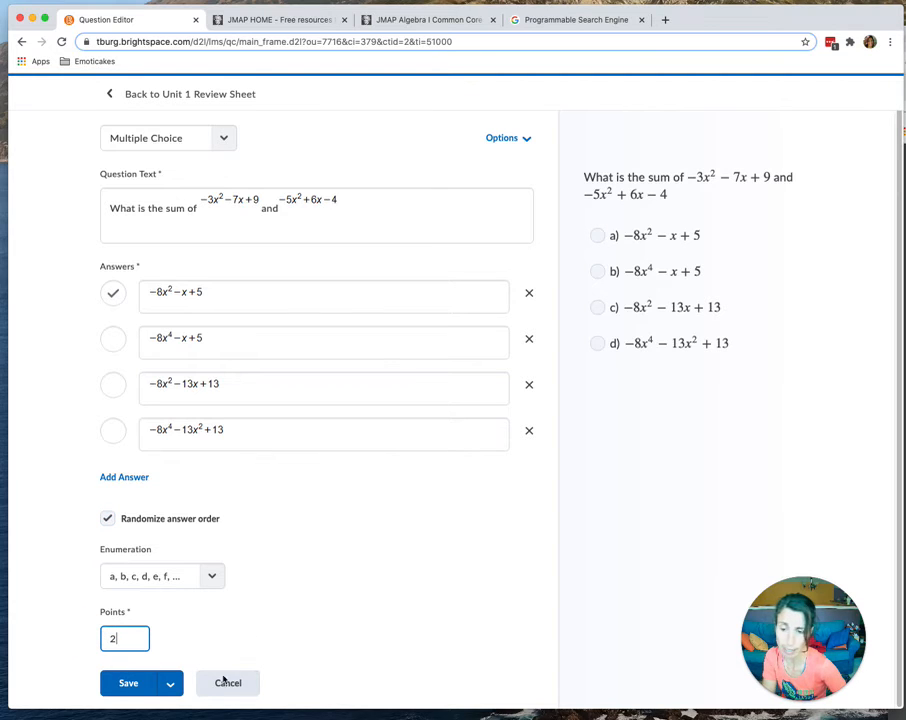
{"action": "left_click", "coordinate": [132, 688]}
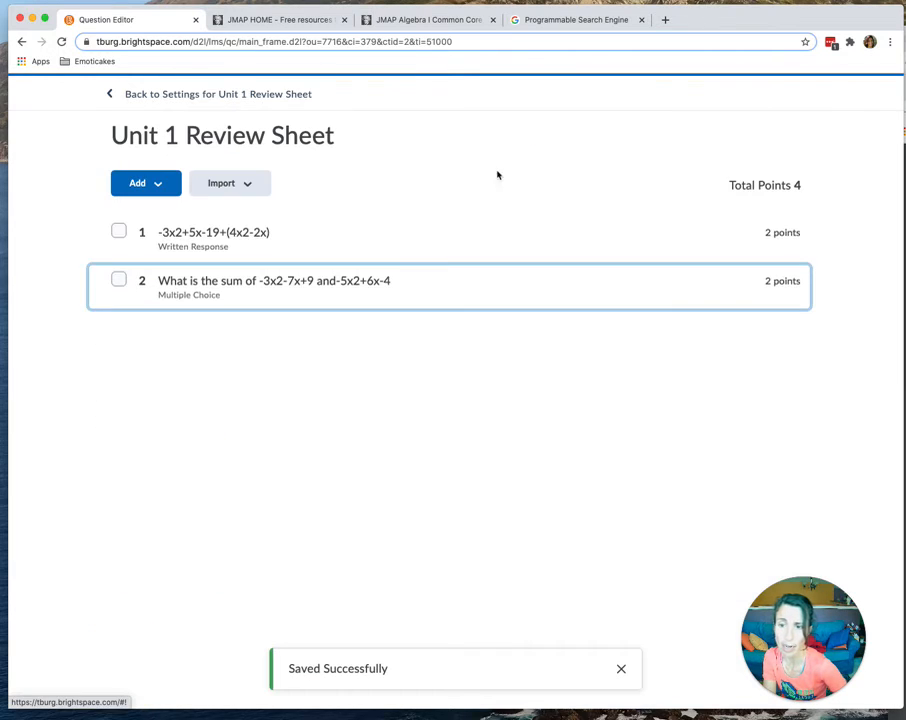
Step: Reopen the multiple choice question, add the hint "Be careful with your like terms. Remember you are ADDING." and save it
{"action": "left_click", "coordinate": [290, 283]}
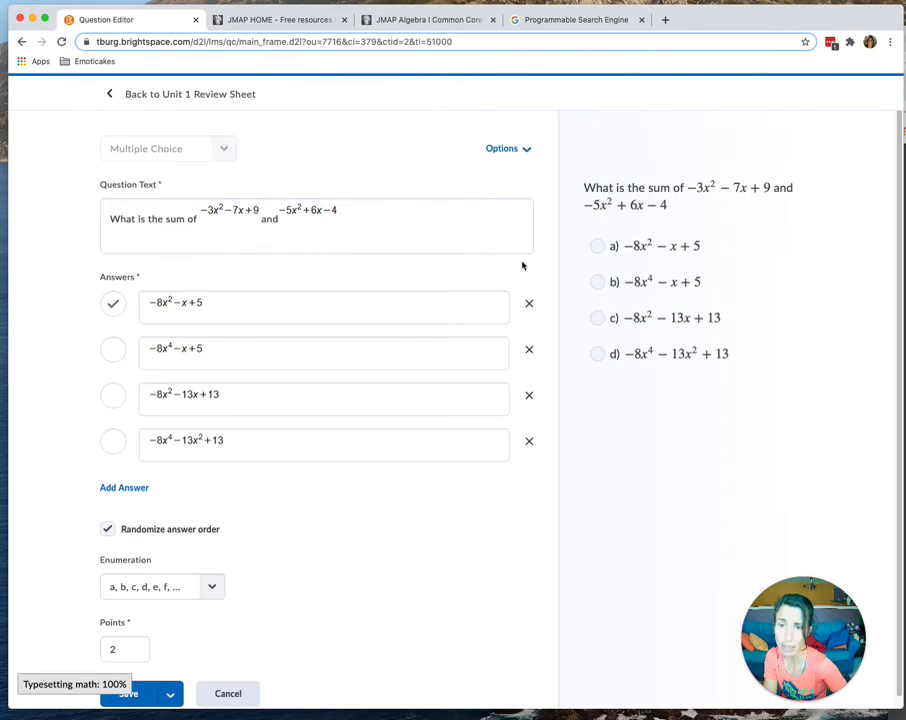
{"action": "left_click", "coordinate": [522, 152]}
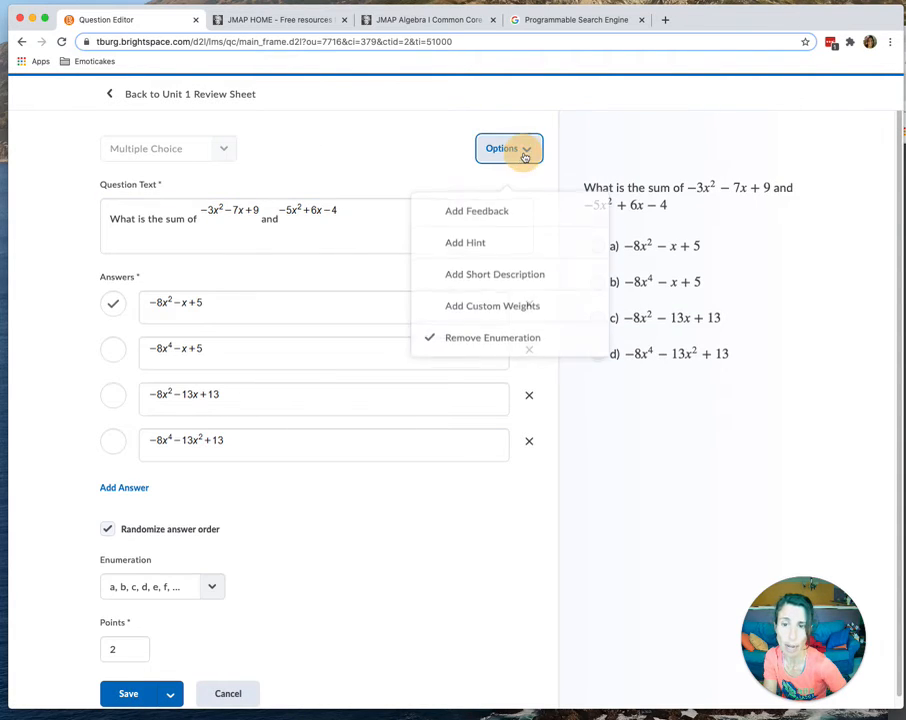
{"action": "left_click", "coordinate": [488, 244]}
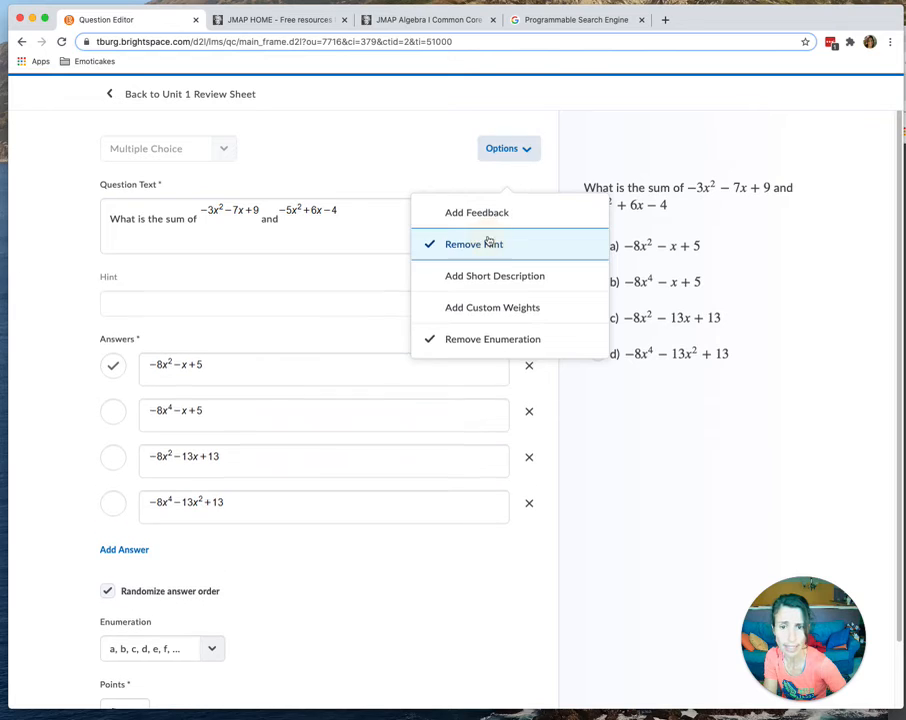
{"action": "left_click", "coordinate": [222, 303]}
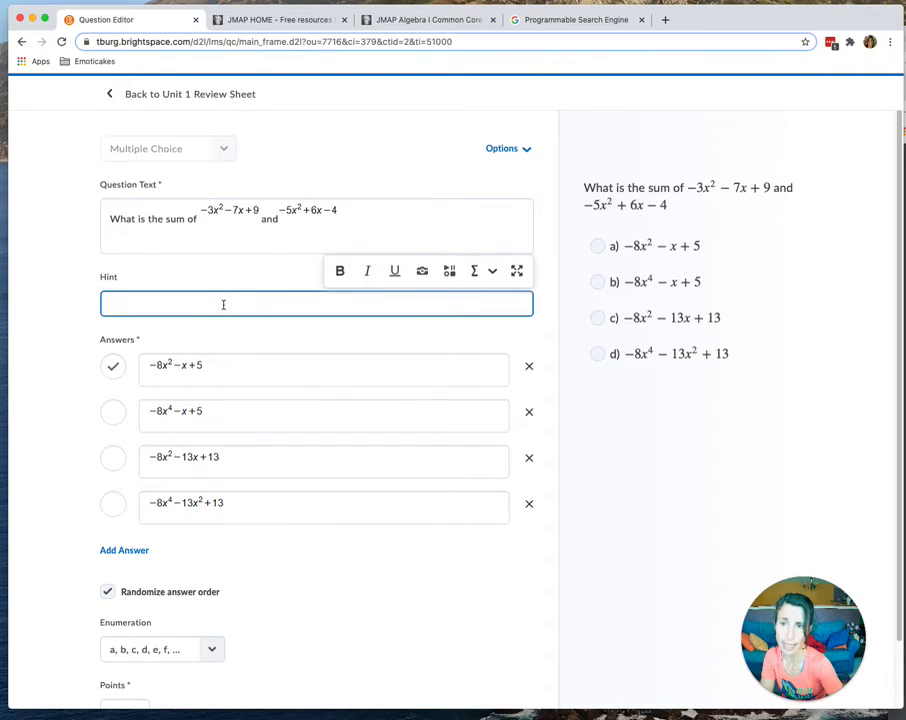
{"action": "type", "text": "Be care"}
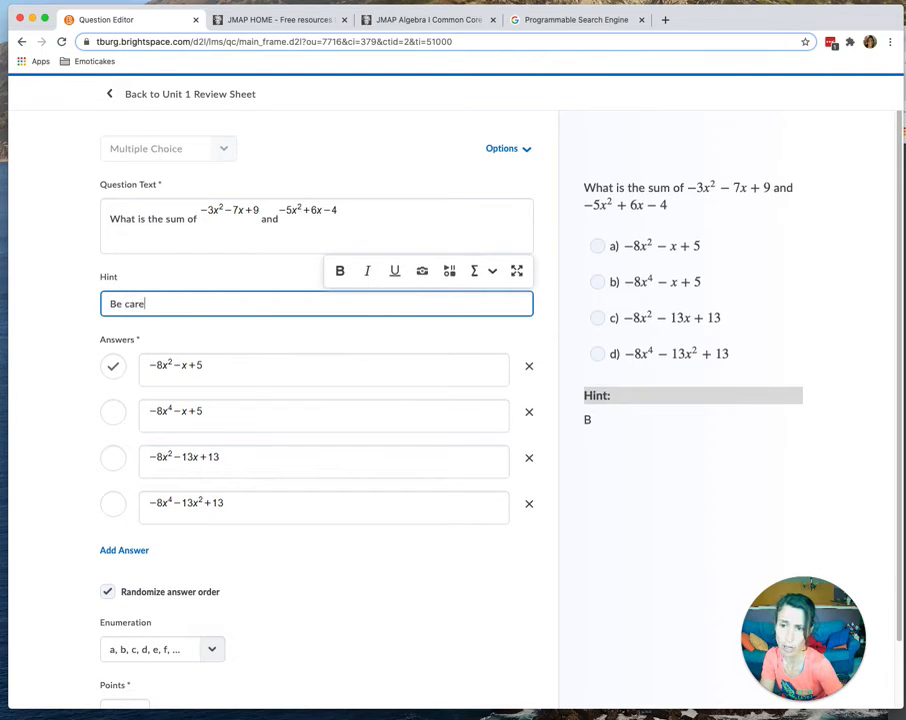
{"action": "type", "text": "ful with your"}
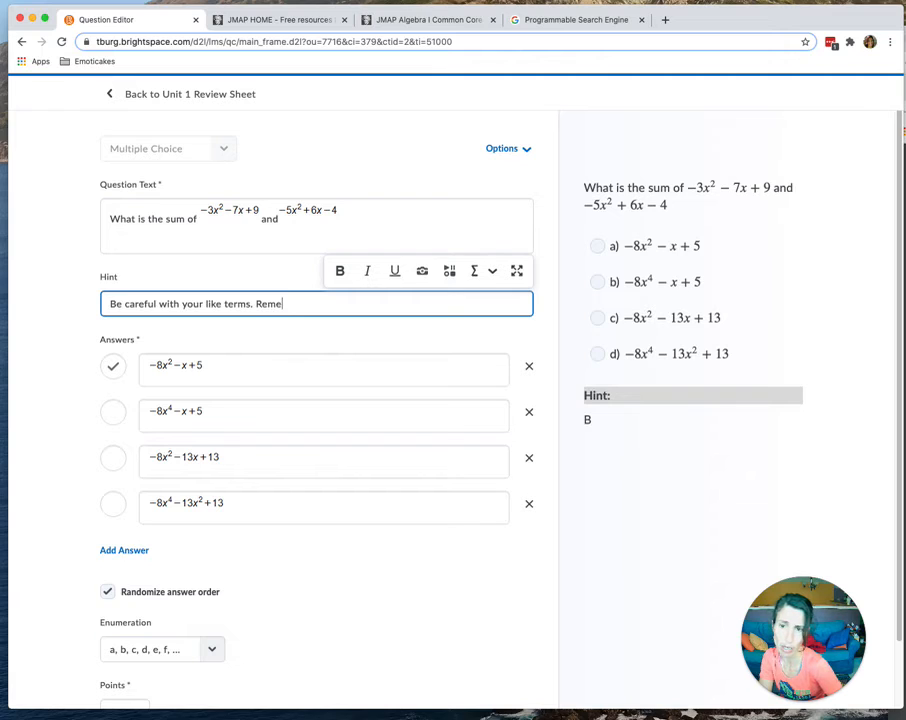
{"action": "type", "text": "like terms. Remember you are ADDING."}
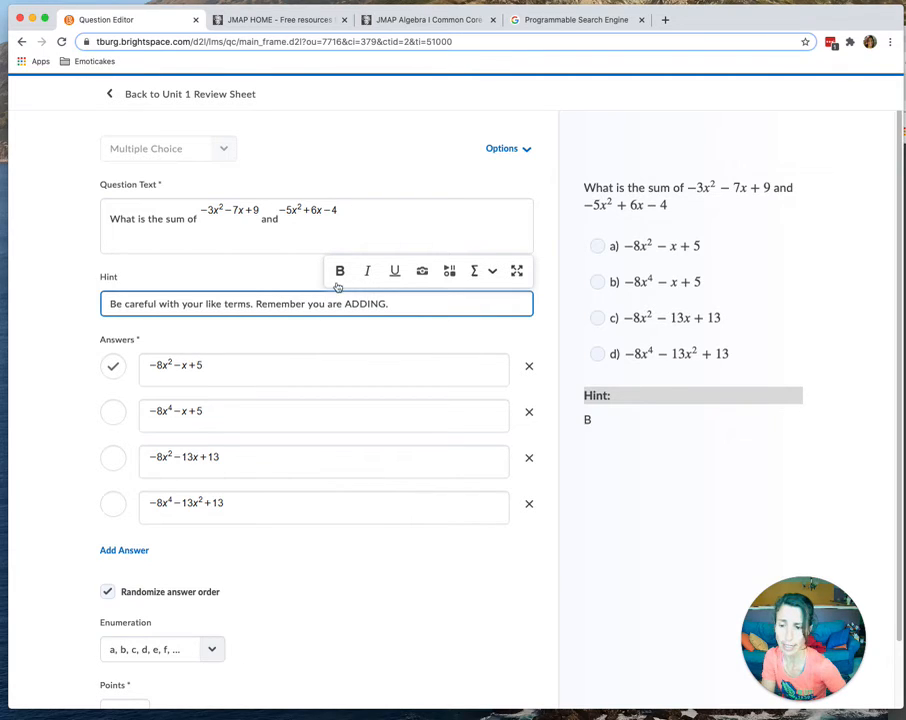
{"action": "scroll", "coordinate": [360, 330], "scroll_direction": "down", "scroll_amount": 2}
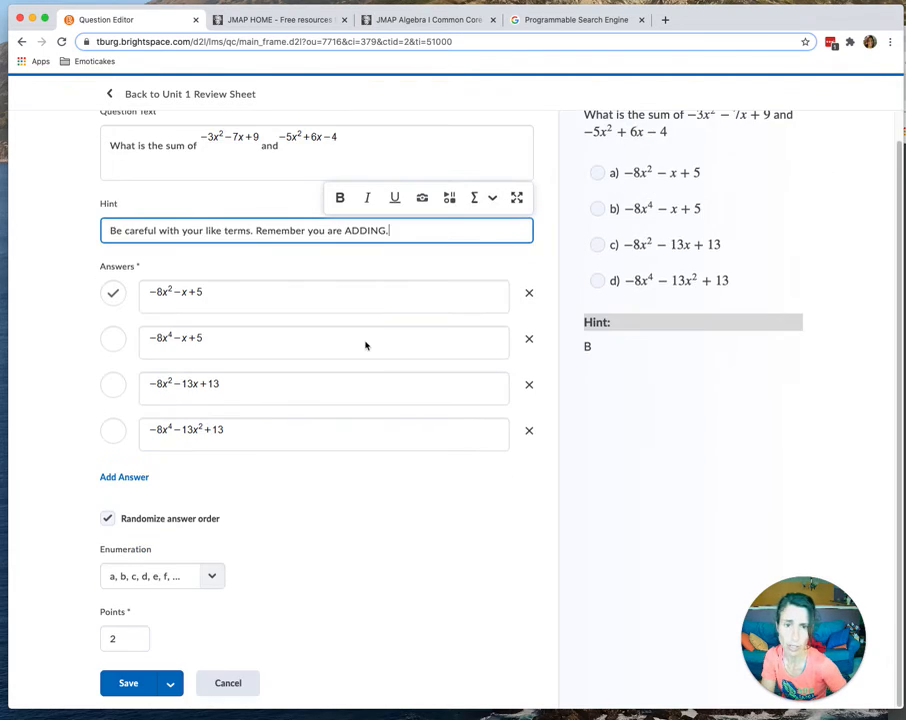
{"action": "left_click", "coordinate": [126, 680]}
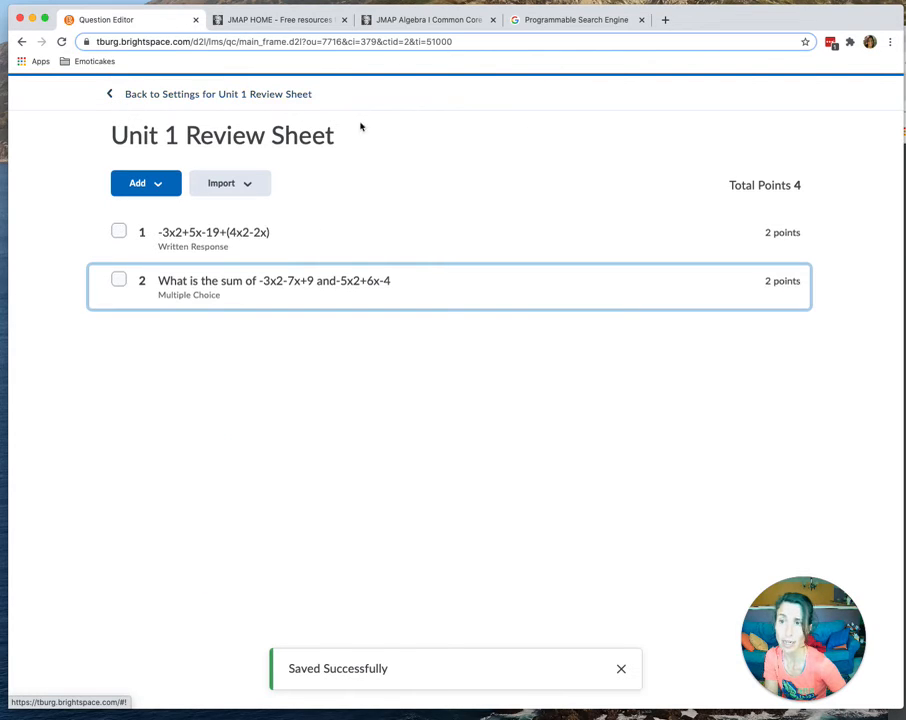
Step: Return to the settings of the Unit 1 Review Sheet quiz and turn on shuffling of questions at the quiz level
{"action": "left_click", "coordinate": [131, 93]}
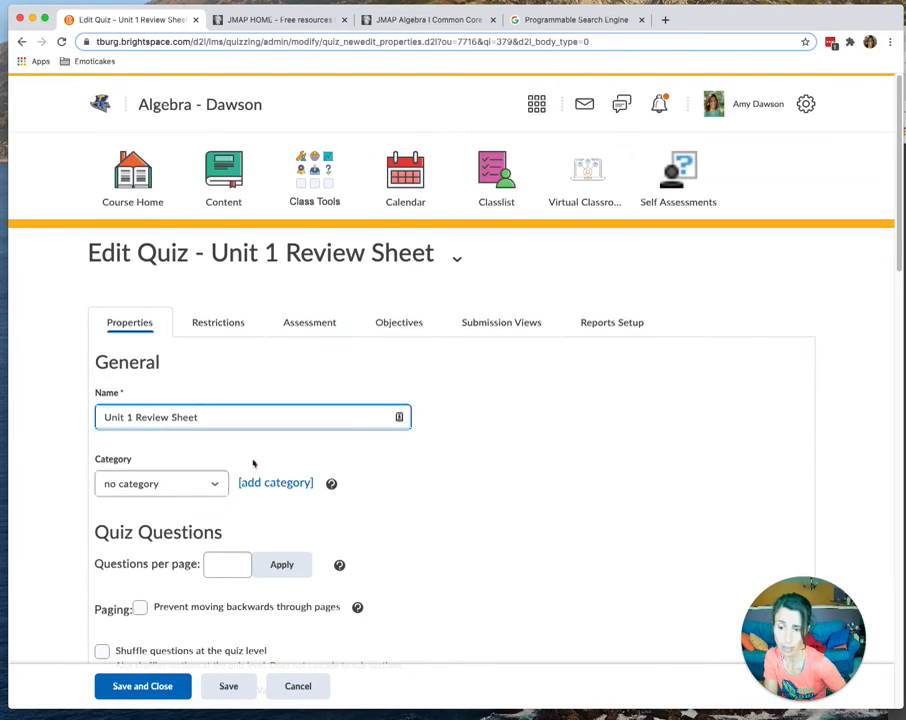
{"action": "scroll", "coordinate": [256, 463], "scroll_direction": "down", "scroll_amount": 2}
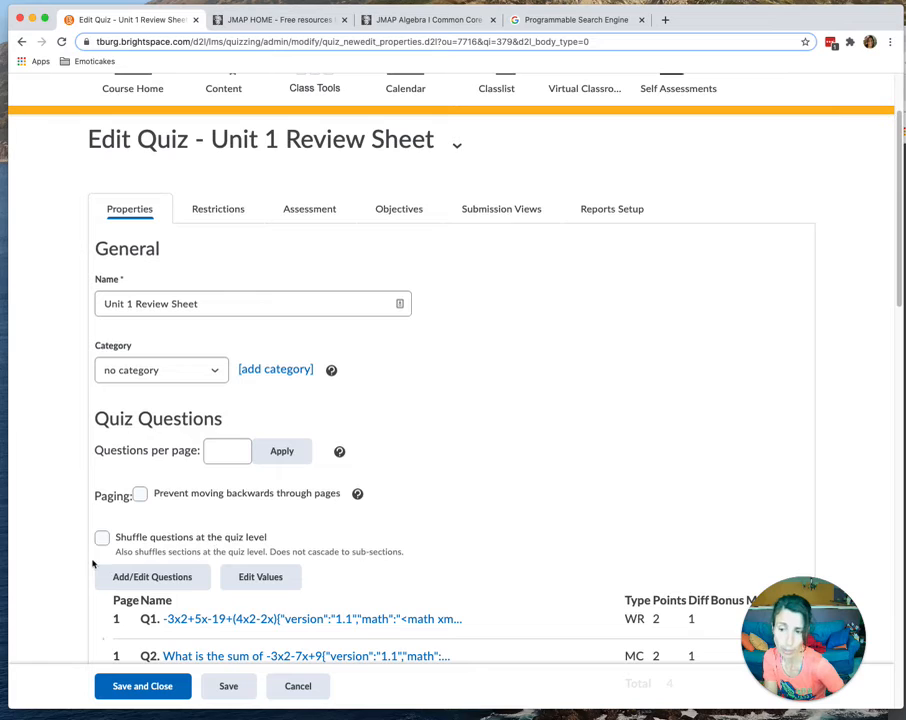
{"action": "left_click", "coordinate": [101, 537]}
Step: Apply 1 question per page to the quiz and save the quiz properties
{"action": "left_click", "coordinate": [227, 451]}
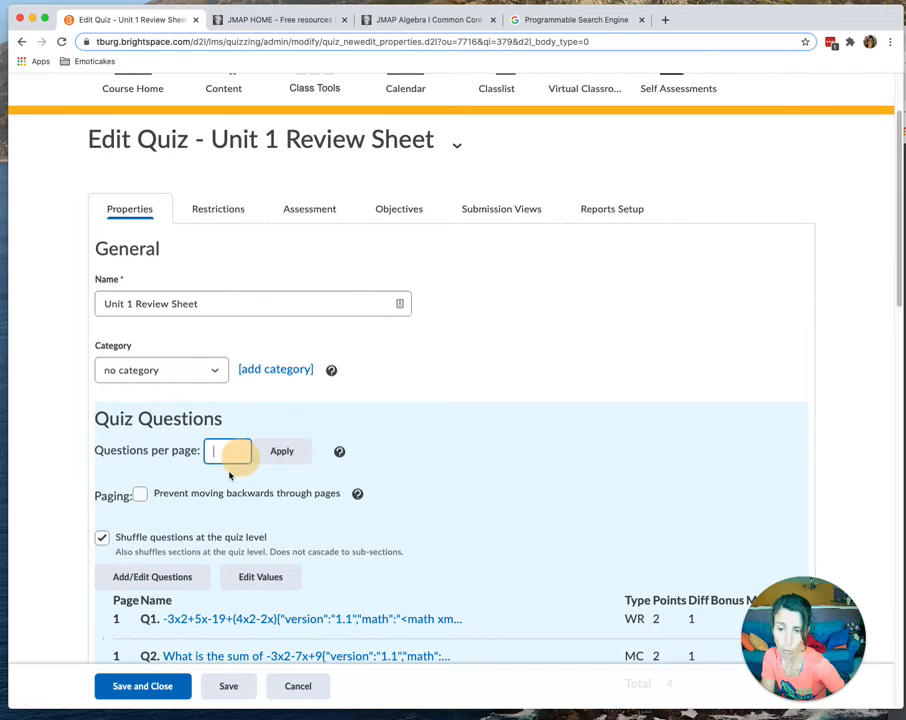
{"action": "type", "text": "1"}
{"action": "left_click", "coordinate": [285, 453]}
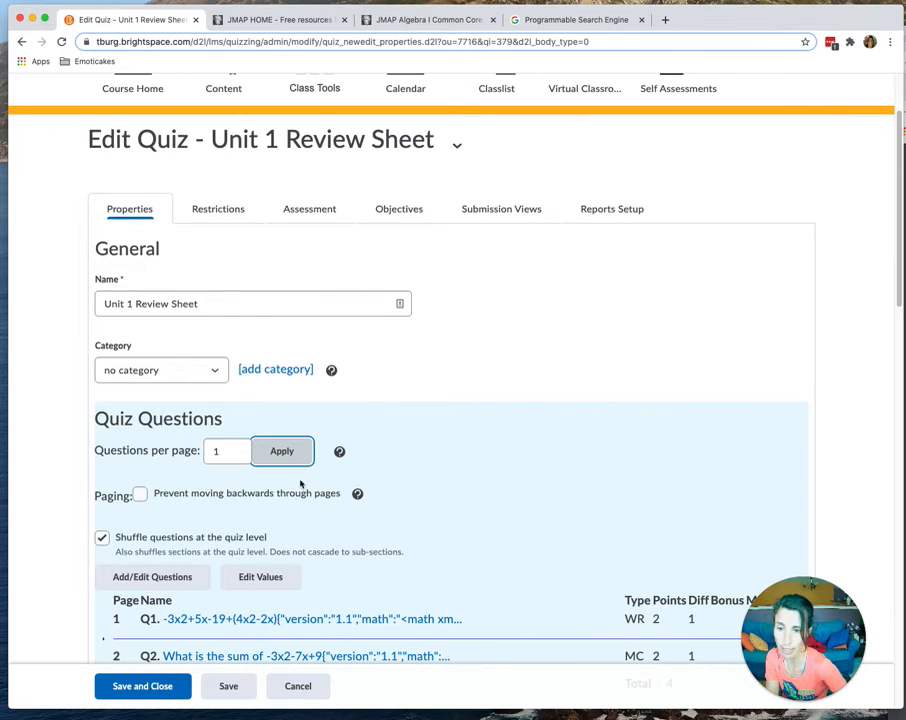
{"action": "scroll", "coordinate": [305, 490], "scroll_direction": "down", "scroll_amount": 1}
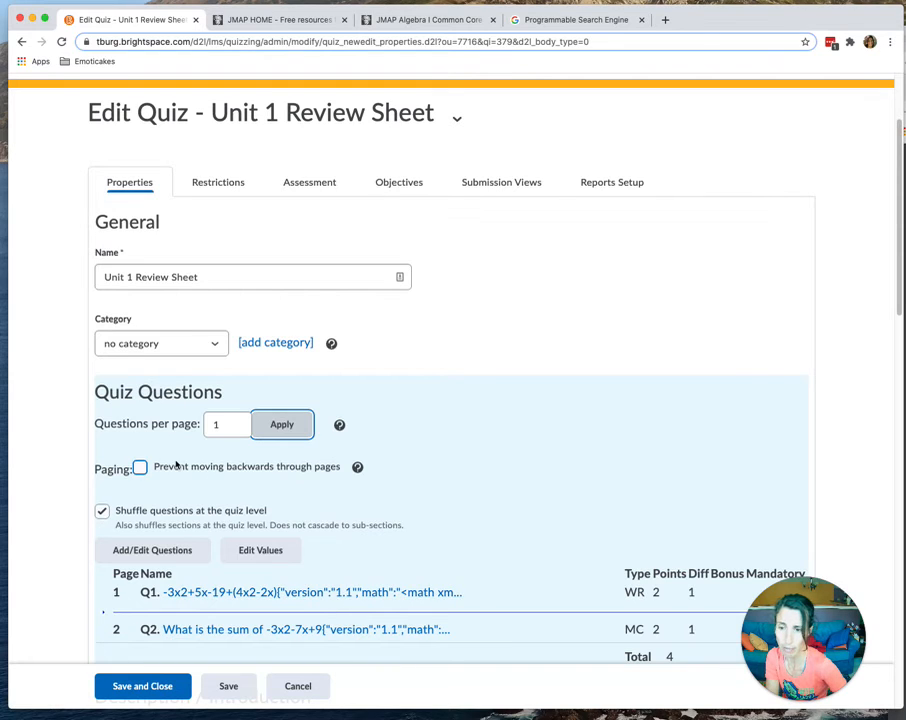
{"action": "left_click", "coordinate": [228, 687]}
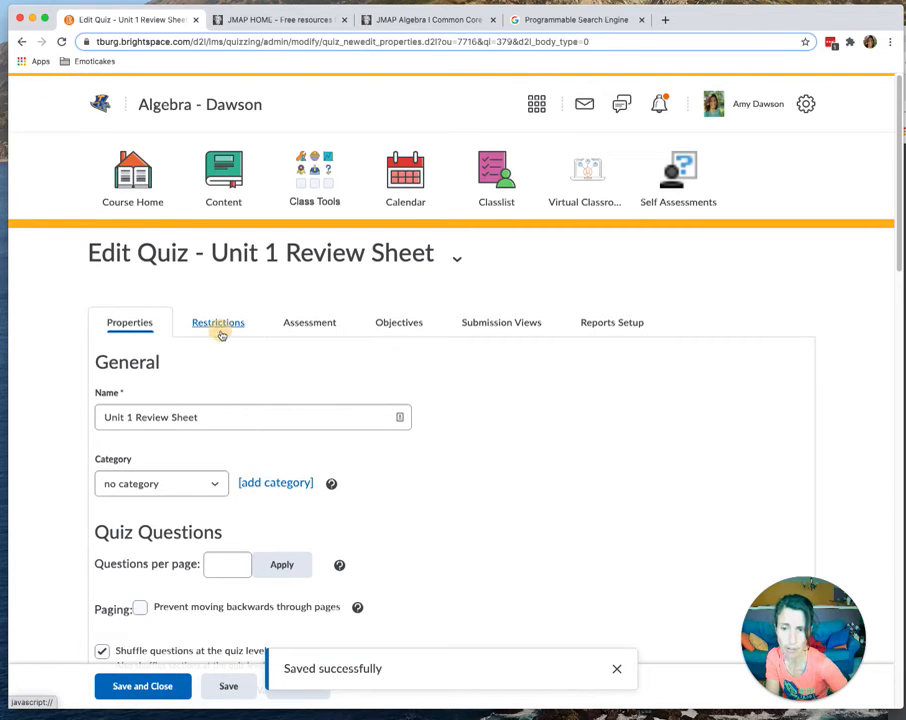
Step: Give the Unit 1 Review Sheet quiz a due date of 10/15/2020 at 9:00 PM and save the restrictions
{"action": "left_click", "coordinate": [219, 331]}
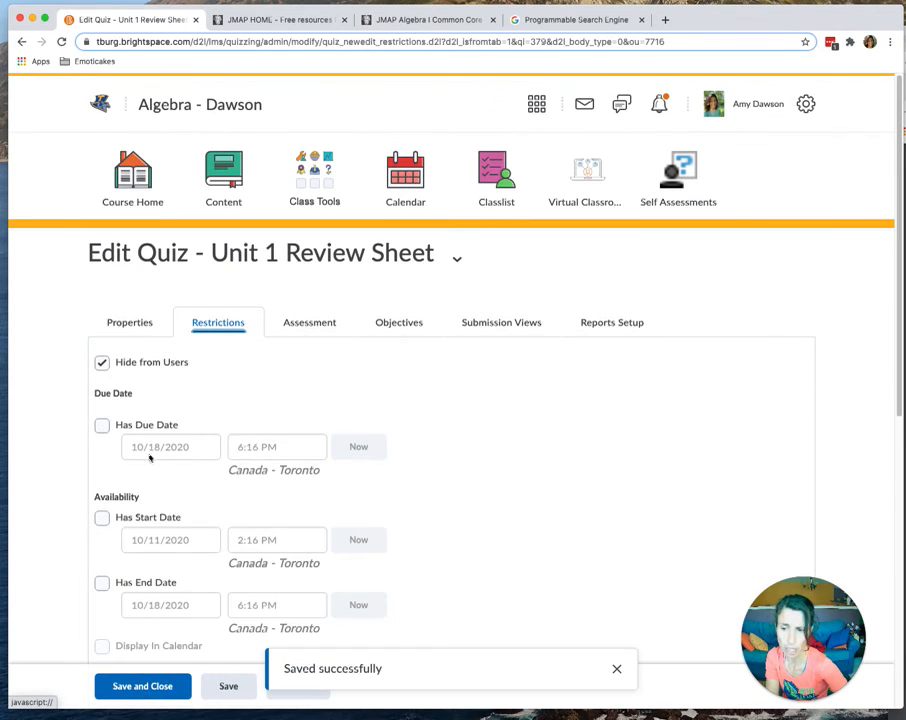
{"action": "left_click", "coordinate": [101, 429]}
{"action": "left_click", "coordinate": [180, 446]}
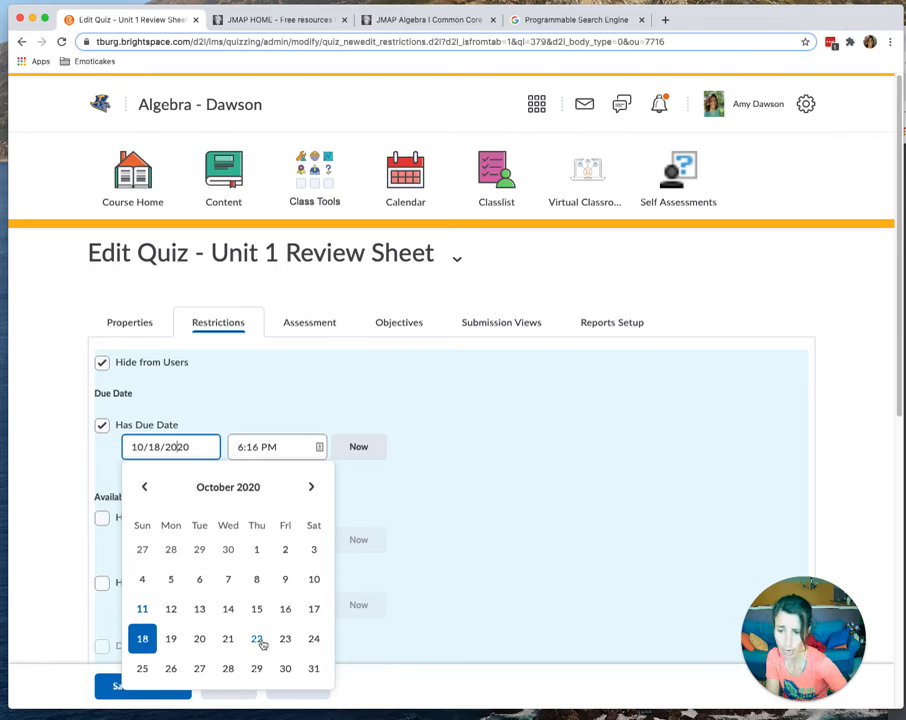
{"action": "left_click", "coordinate": [256, 608]}
{"action": "left_click", "coordinate": [312, 448]}
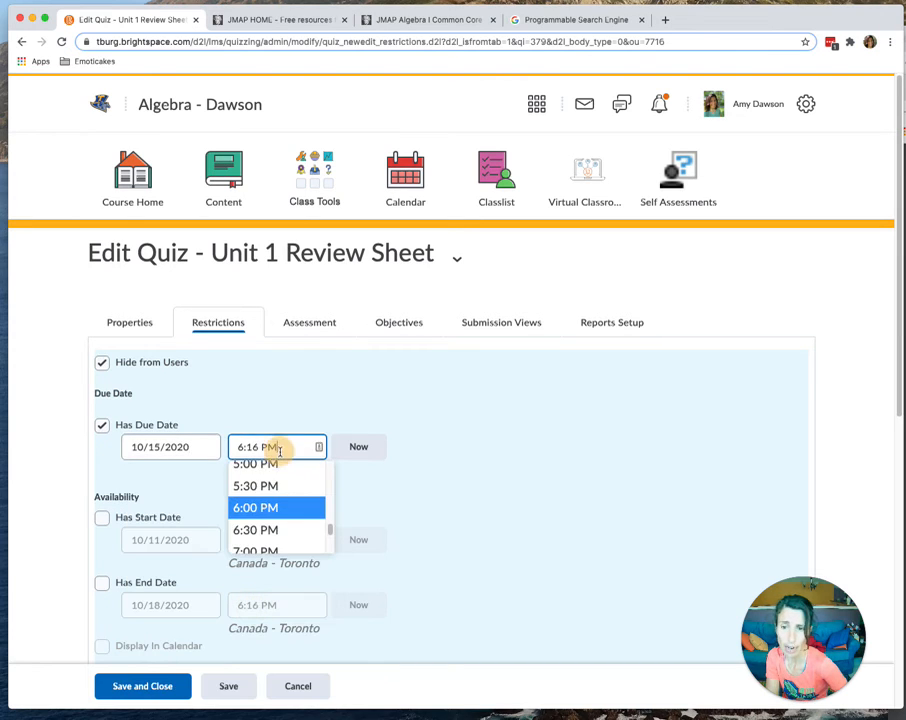
{"action": "scroll", "coordinate": [268, 542], "scroll_direction": "down", "scroll_amount": 5}
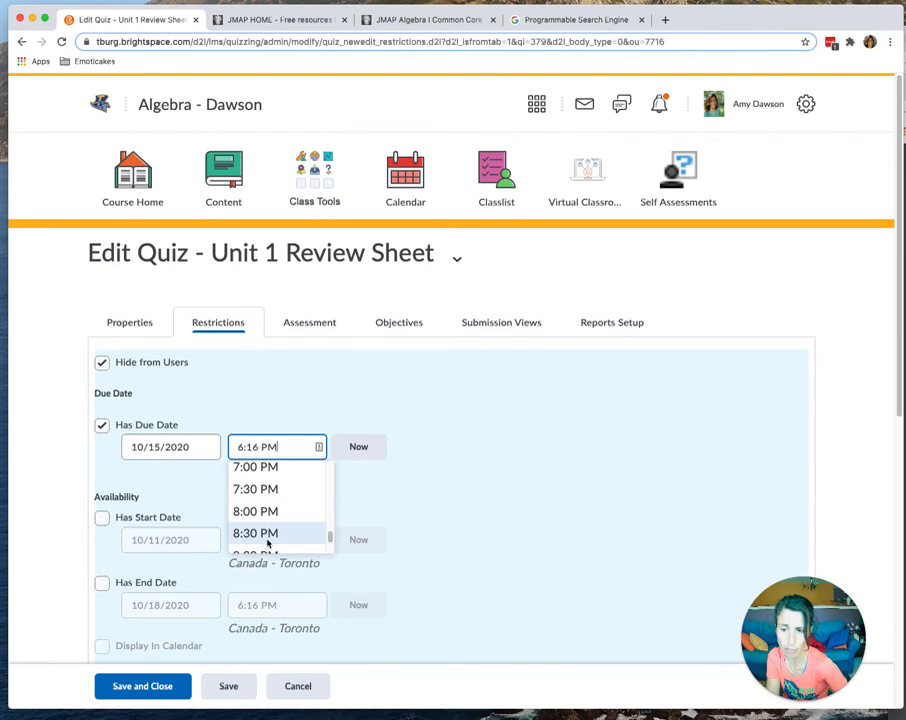
{"action": "scroll", "coordinate": [268, 483], "scroll_direction": "up", "scroll_amount": 1}
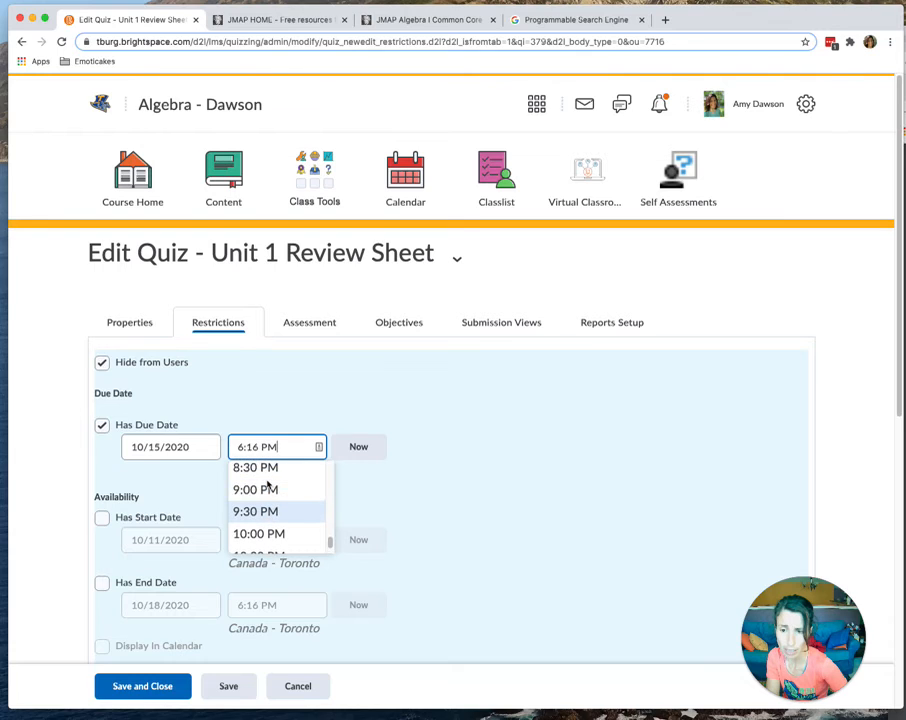
{"action": "left_click", "coordinate": [281, 490]}
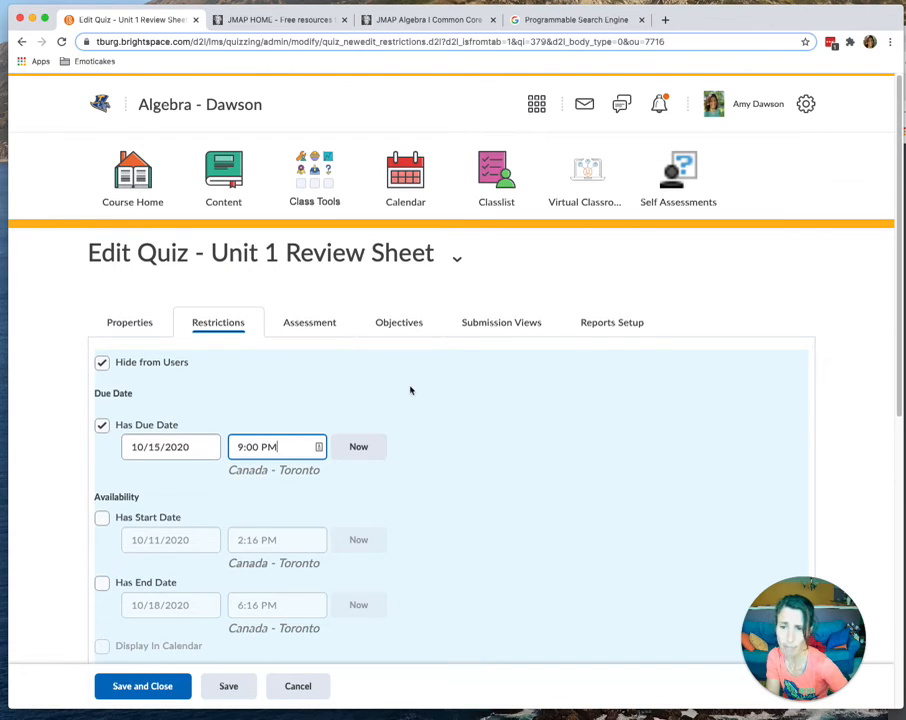
{"action": "left_click", "coordinate": [219, 694]}
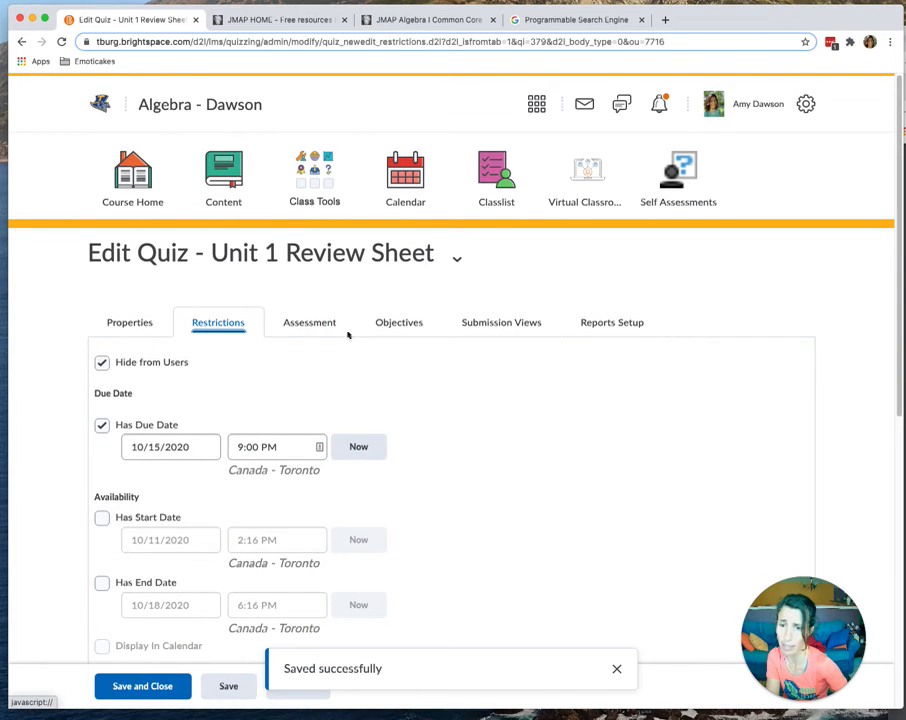
Step: Review the quiz's assessment options, including the grade item choices, and look at its objectives
{"action": "left_click", "coordinate": [312, 324]}
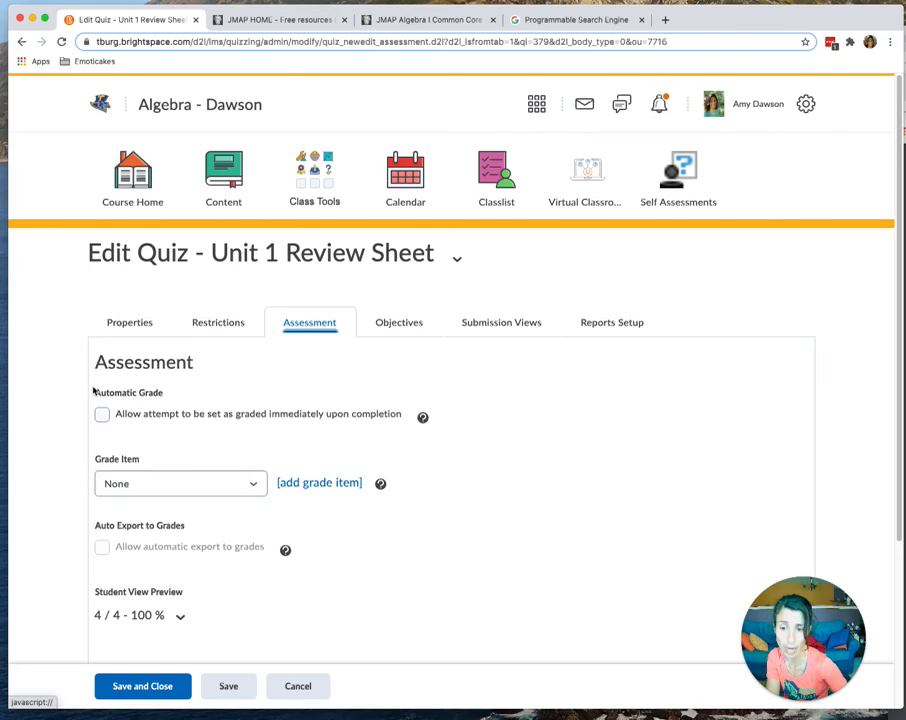
{"action": "left_click", "coordinate": [253, 483]}
{"action": "left_click", "coordinate": [249, 484]}
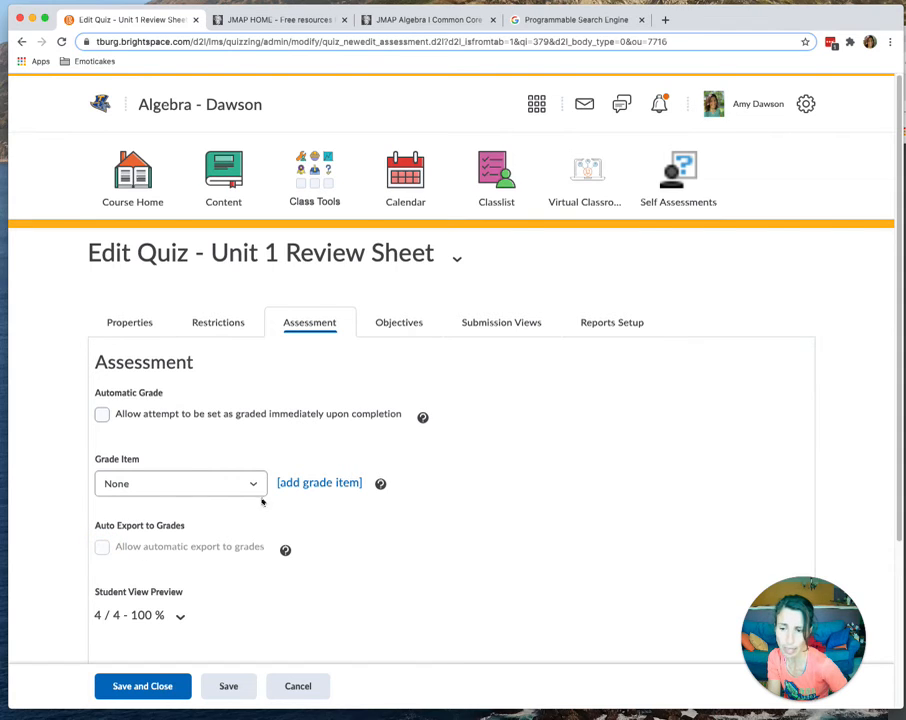
{"action": "left_click", "coordinate": [418, 331]}
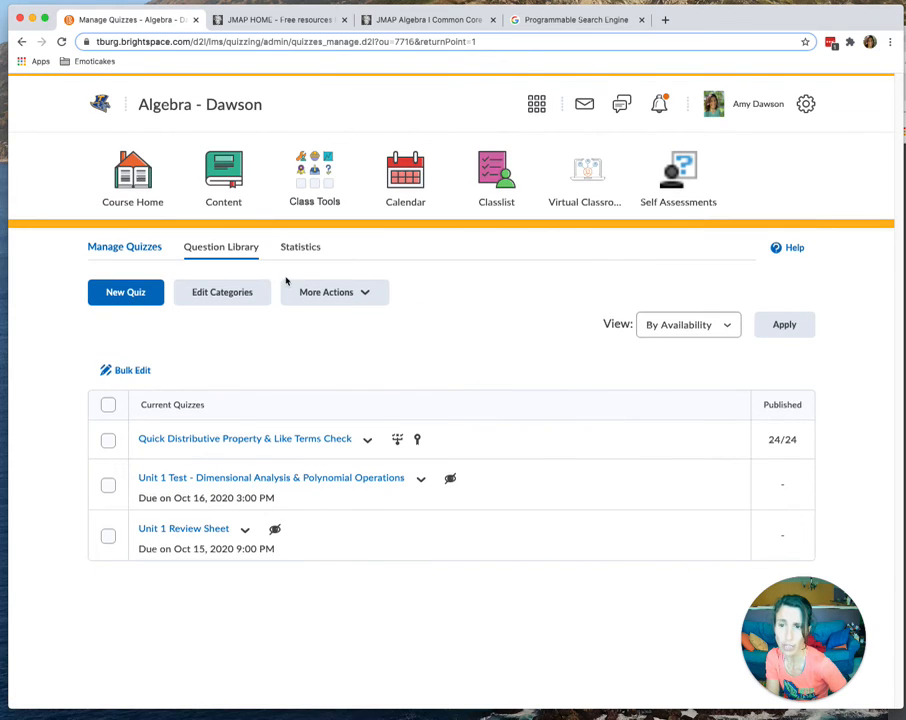
Step: Open the Wednesday 10/14 (Unit 1 Review) page of the MP1: Wk 5 Oct 13-16 content unit for editing
{"action": "left_click", "coordinate": [216, 176]}
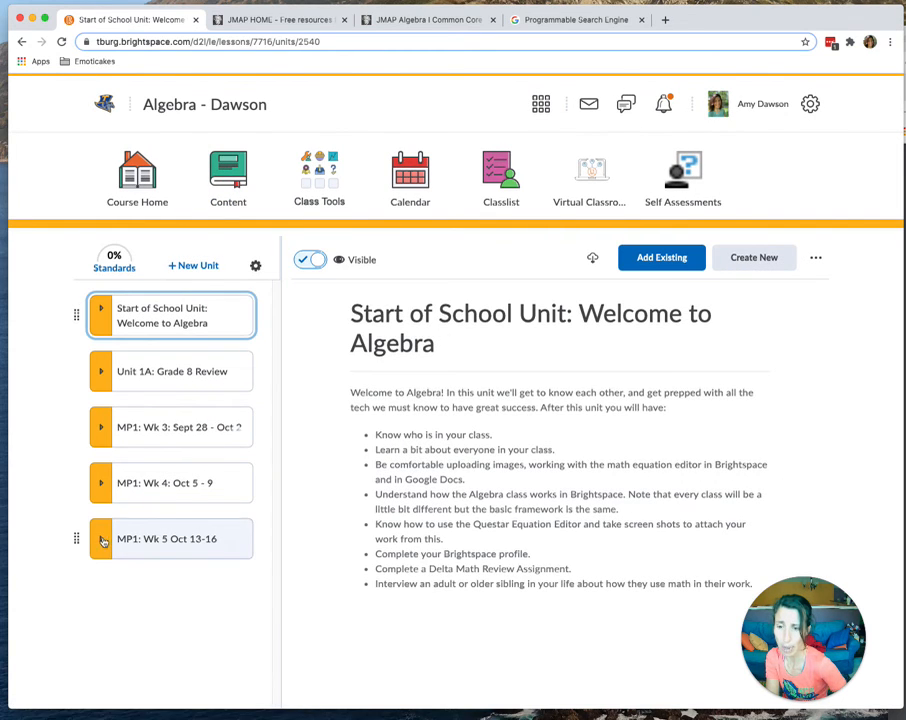
{"action": "left_click", "coordinate": [149, 538]}
{"action": "scroll", "coordinate": [149, 538], "scroll_direction": "down", "scroll_amount": 2}
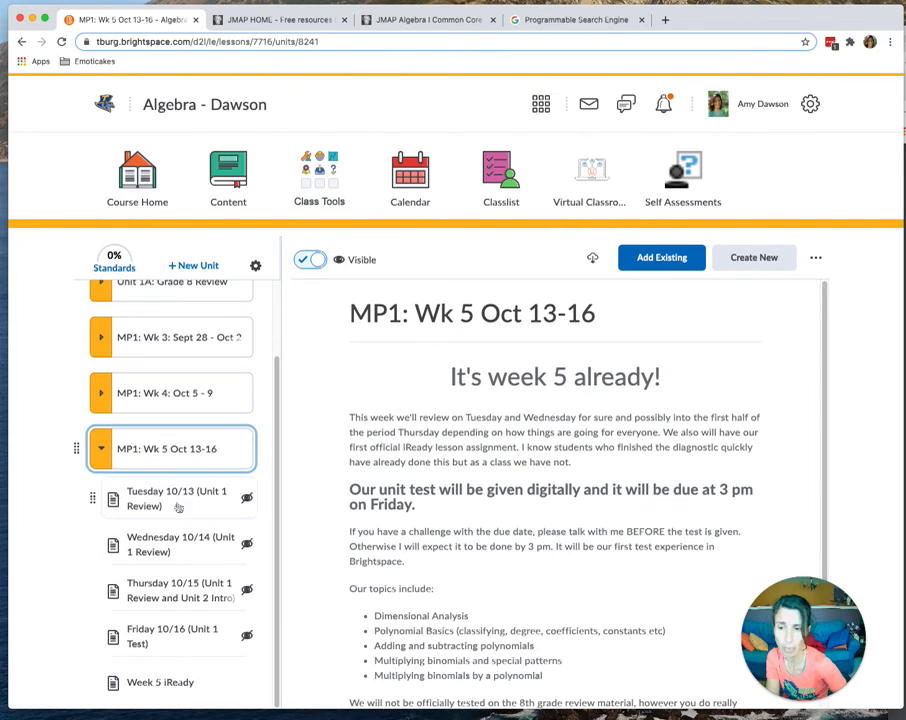
{"action": "left_click", "coordinate": [196, 546]}
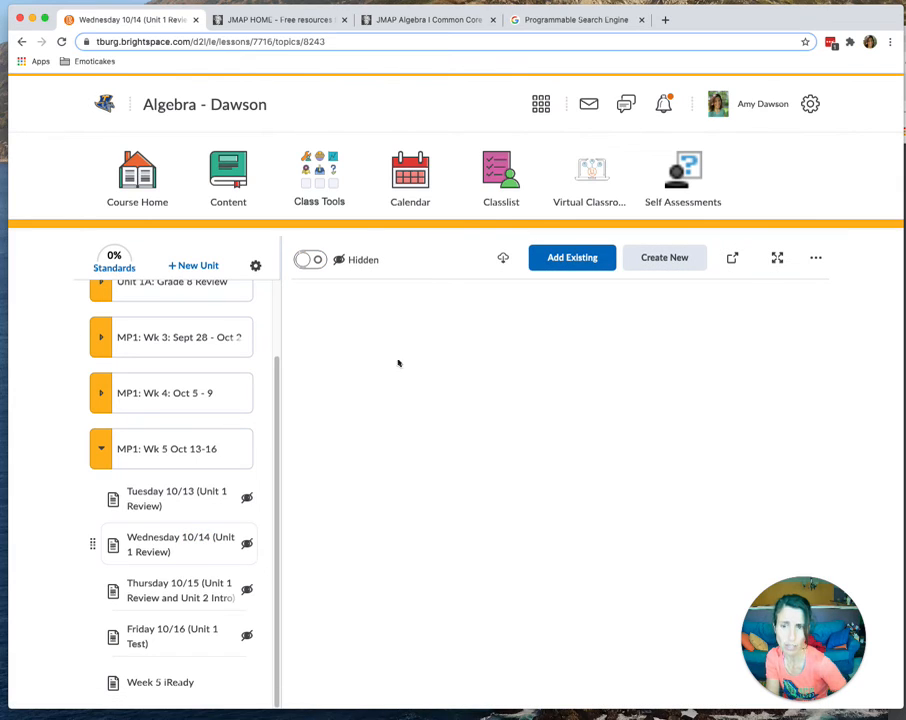
{"action": "left_click", "coordinate": [815, 257]}
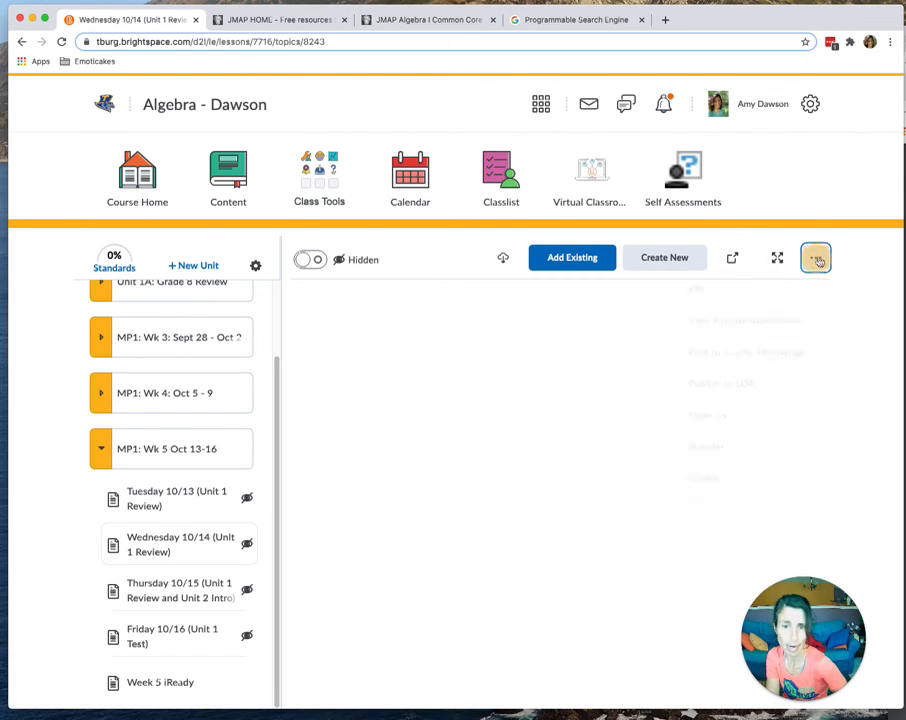
{"action": "left_click", "coordinate": [692, 296]}
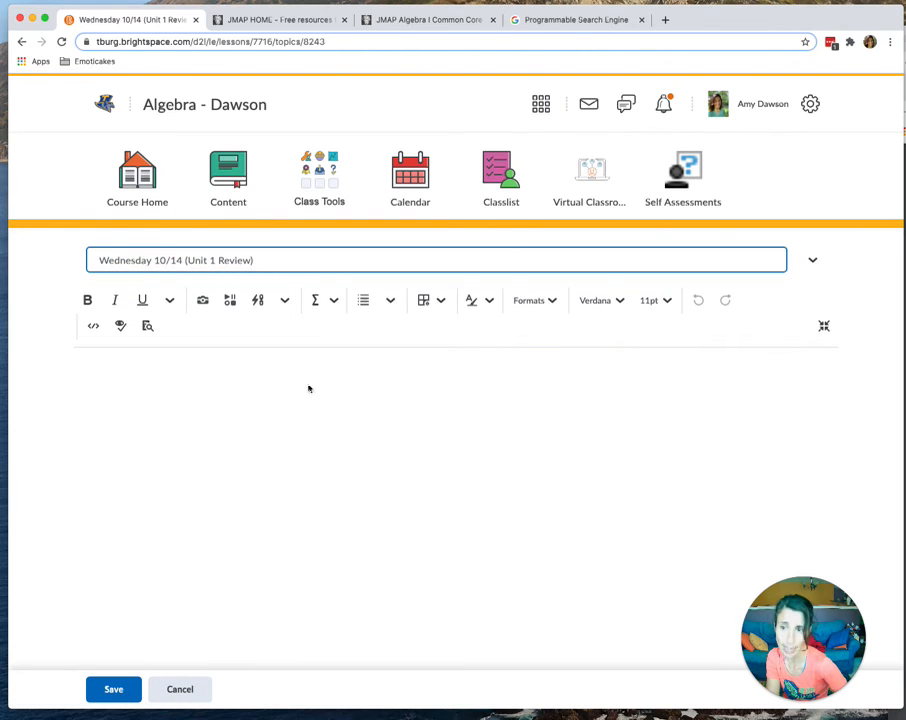
Step: Apply the Basic Page template to the Wednesday page and delete its banner image
{"action": "left_click", "coordinate": [811, 260]}
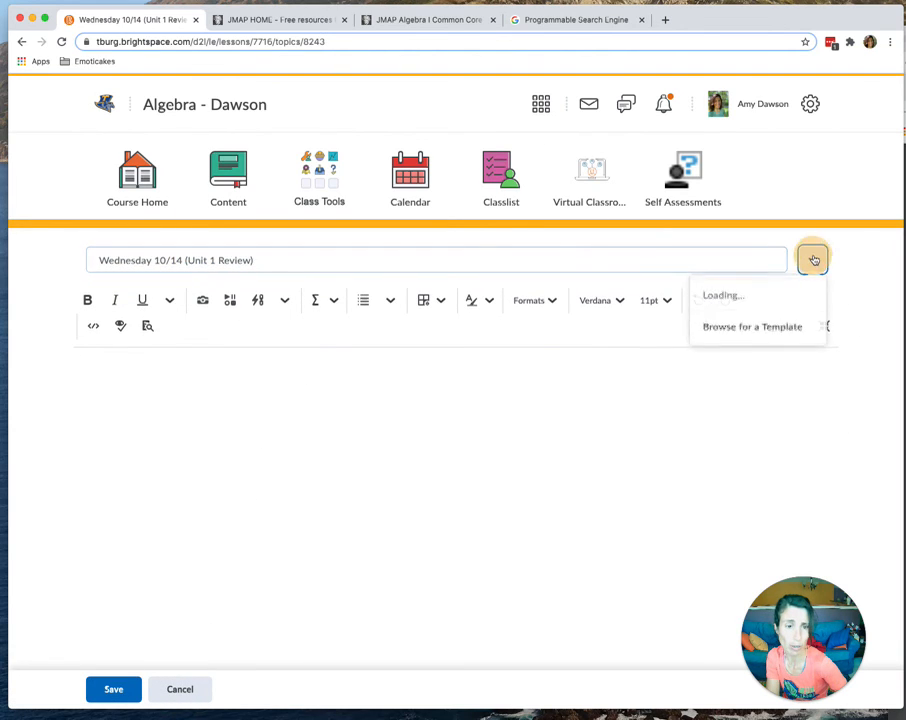
{"action": "left_click", "coordinate": [738, 421]}
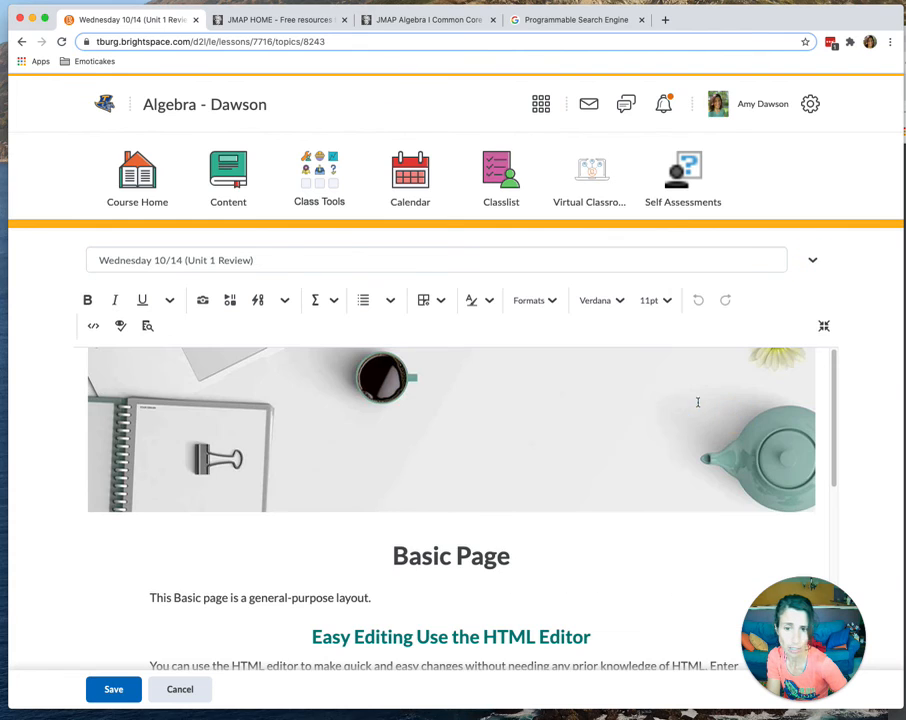
{"action": "left_click", "coordinate": [383, 428]}
{"action": "key", "text": "Delete"}
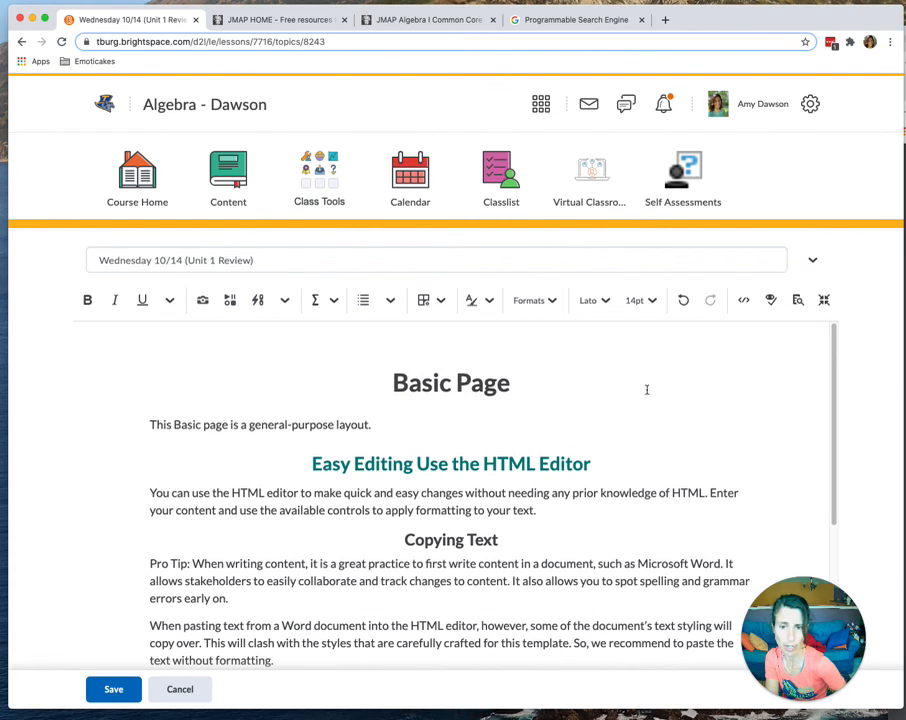
Step: Replace the template's main heading "Basic Page" with "Wednesday 10/14"
{"action": "left_click_drag", "start_coordinate": [504, 380], "coordinate": [376, 378]}
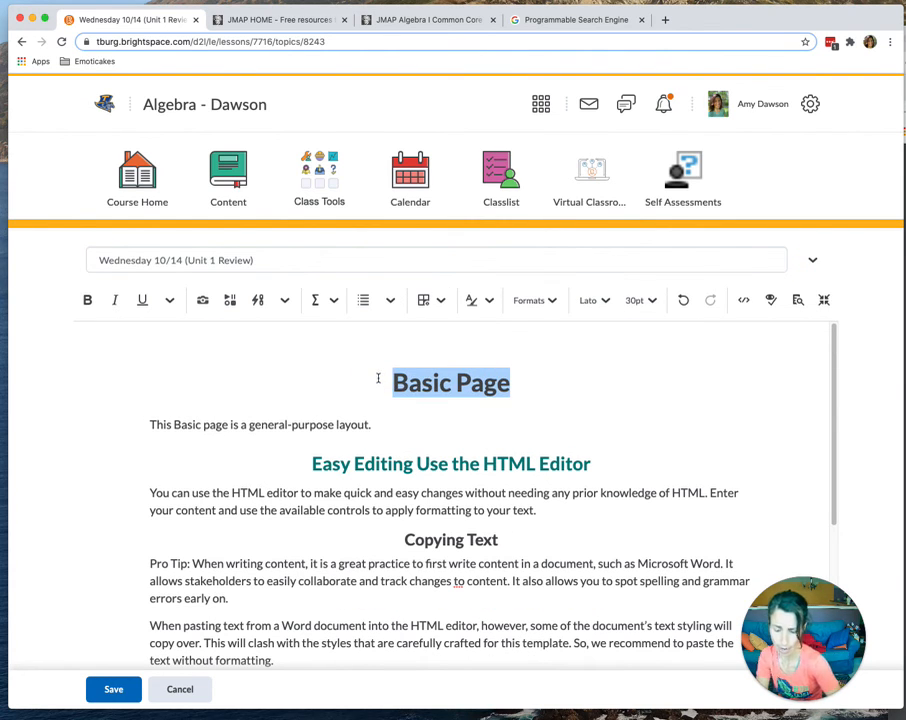
{"action": "type", "text": "Wednesday 10/"}
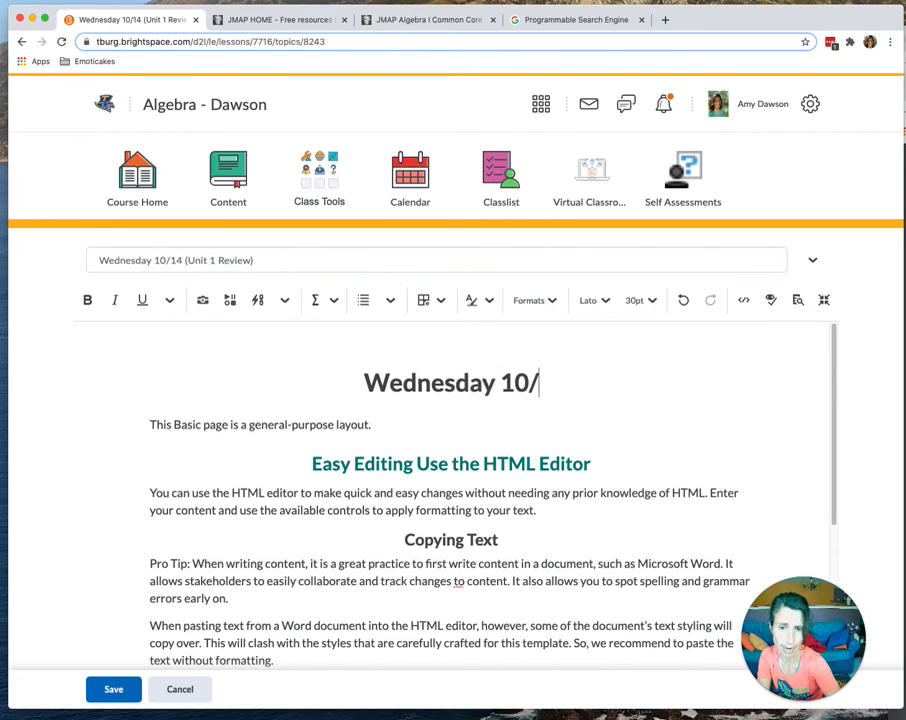
{"action": "type", "text": "14"}
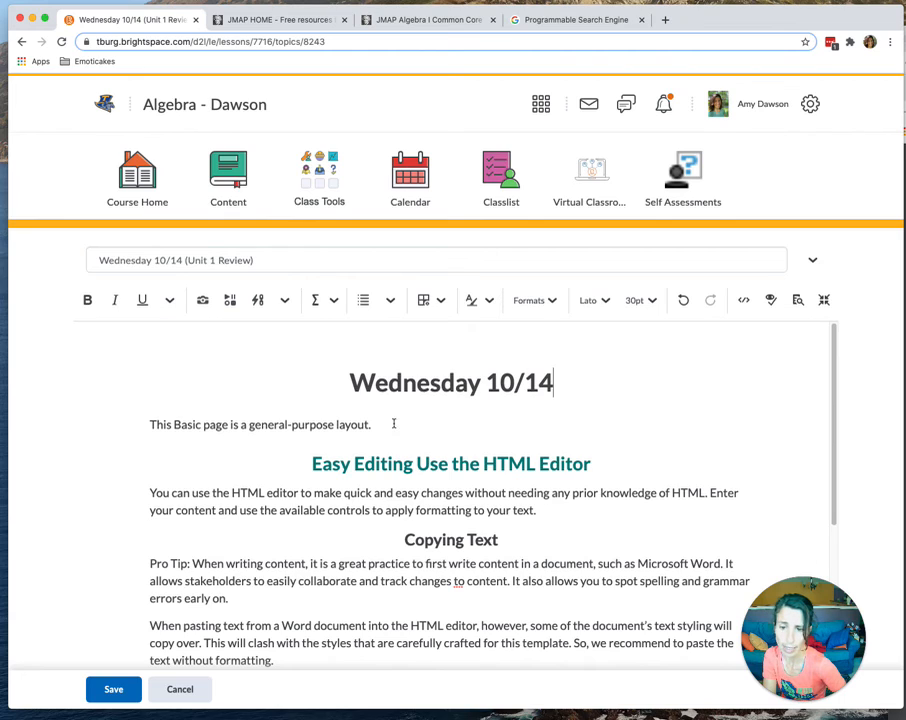
Step: Replace the green subheading "Easy Editing Use the HTML Editor" with "Review Sheet"
{"action": "left_click_drag", "start_coordinate": [599, 478], "coordinate": [231, 440]}
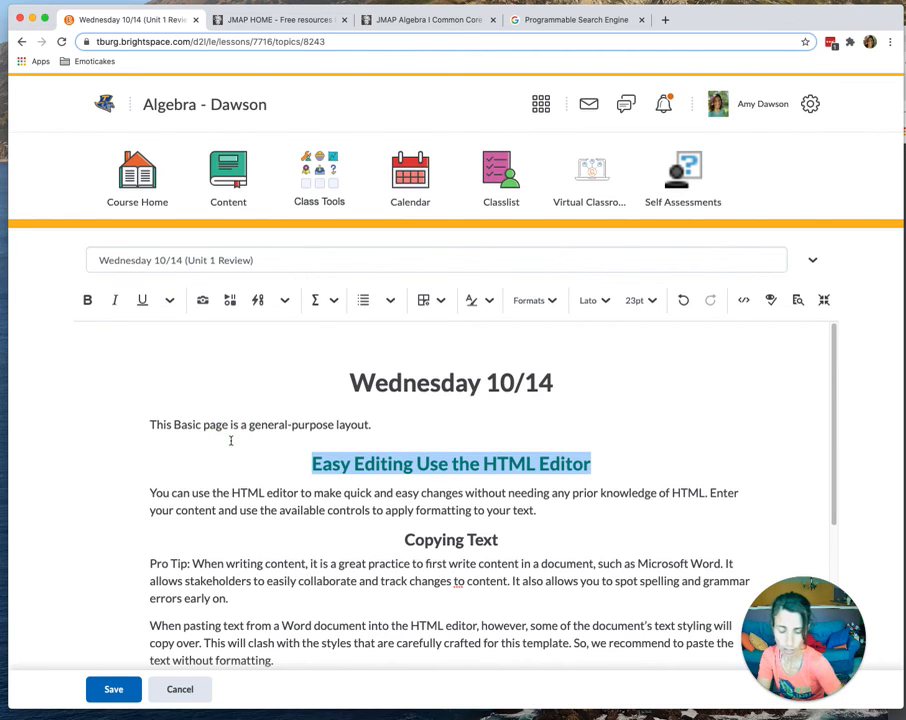
{"action": "key", "text": "BackSpace"}
{"action": "type", "text": "In"}
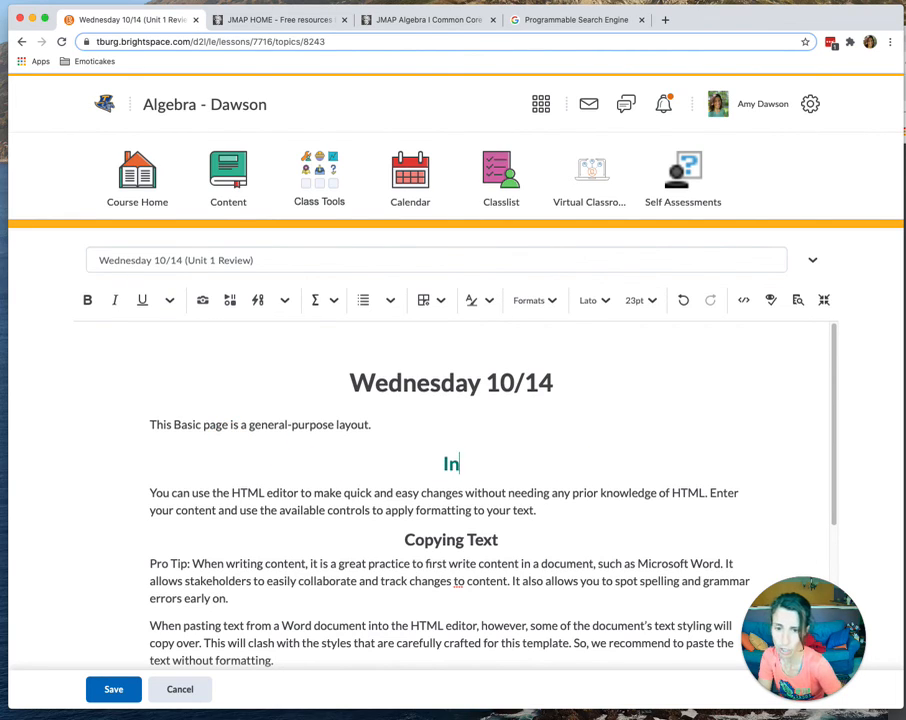
{"action": "key", "text": "BackSpace"}
{"action": "key", "text": "BackSpace"}
{"action": "type", "text": "Review Sheet"}
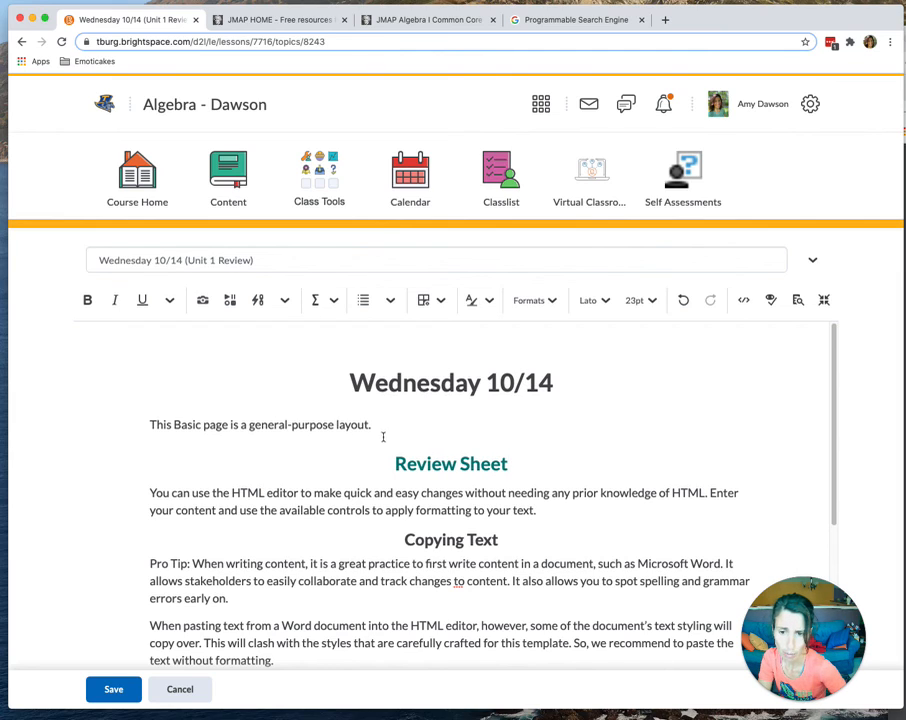
Step: Replace the introductory sentence below the main heading with "Give info about review sheet"
{"action": "left_click_drag", "start_coordinate": [383, 437], "coordinate": [61, 408]}
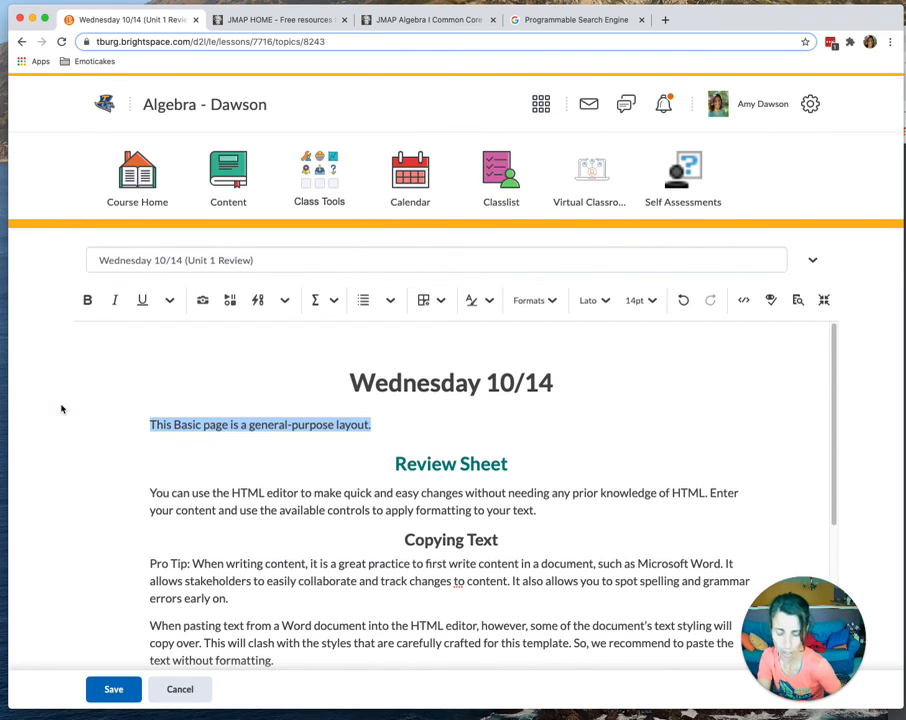
{"action": "type", "text": "Give info about re"}
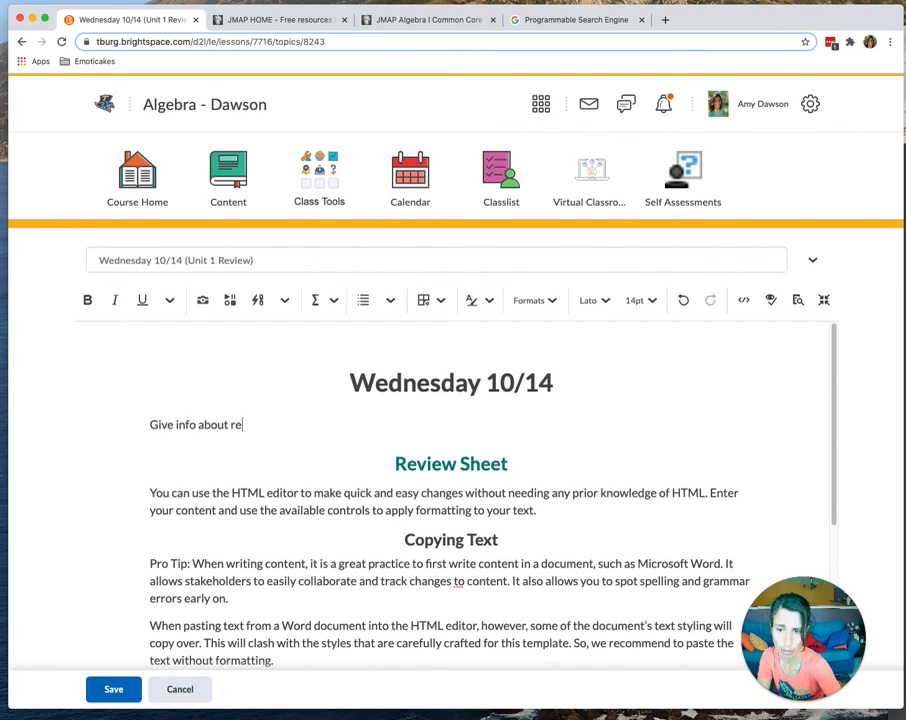
{"action": "type", "text": "view sheet"}
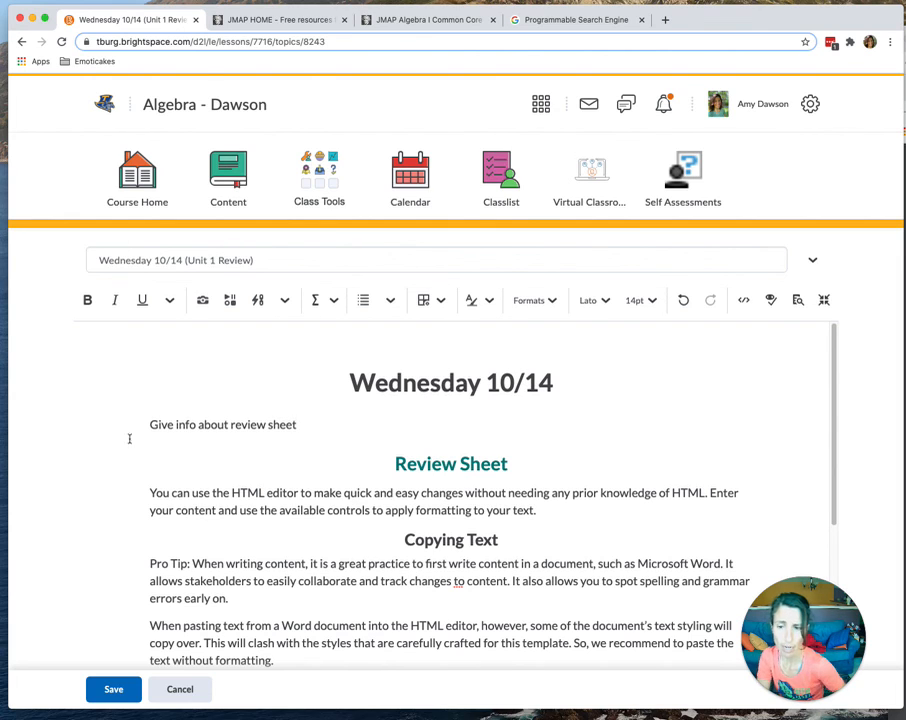
Step: Replace the paragraph under the Review Sheet subheading with a quicklink to the Unit 1 Review Sheet quiz
{"action": "left_click_drag", "start_coordinate": [559, 513], "coordinate": [127, 490]}
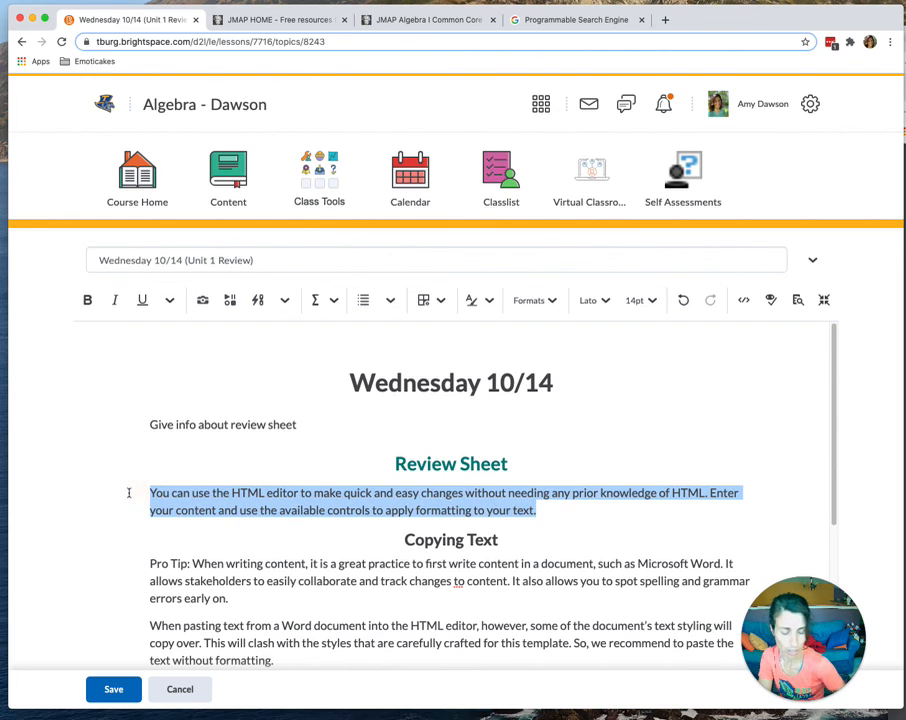
{"action": "key", "text": "BackSpace"}
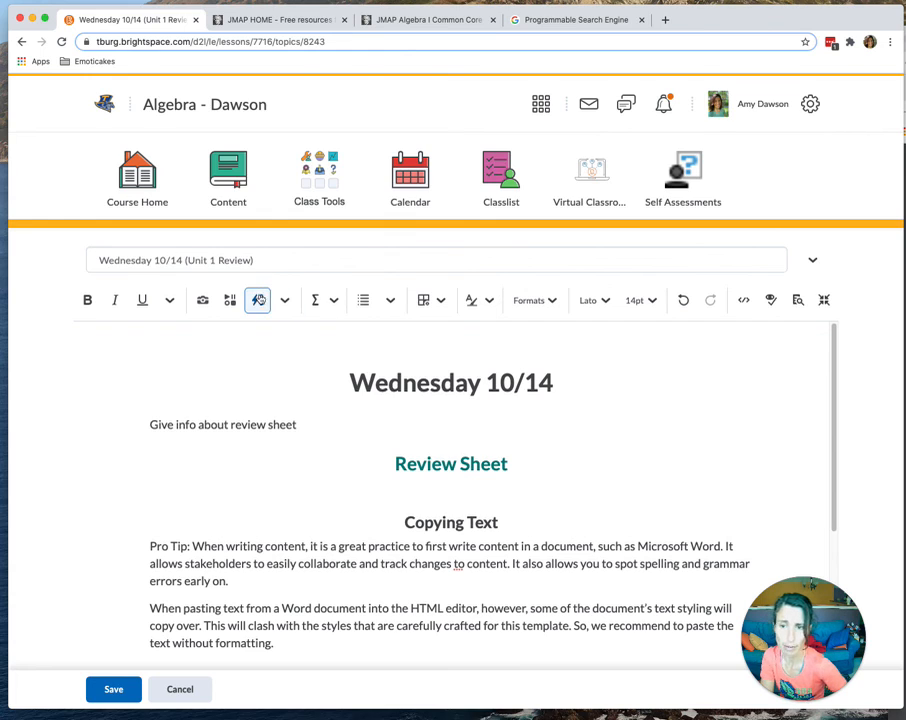
{"action": "left_click", "coordinate": [257, 300]}
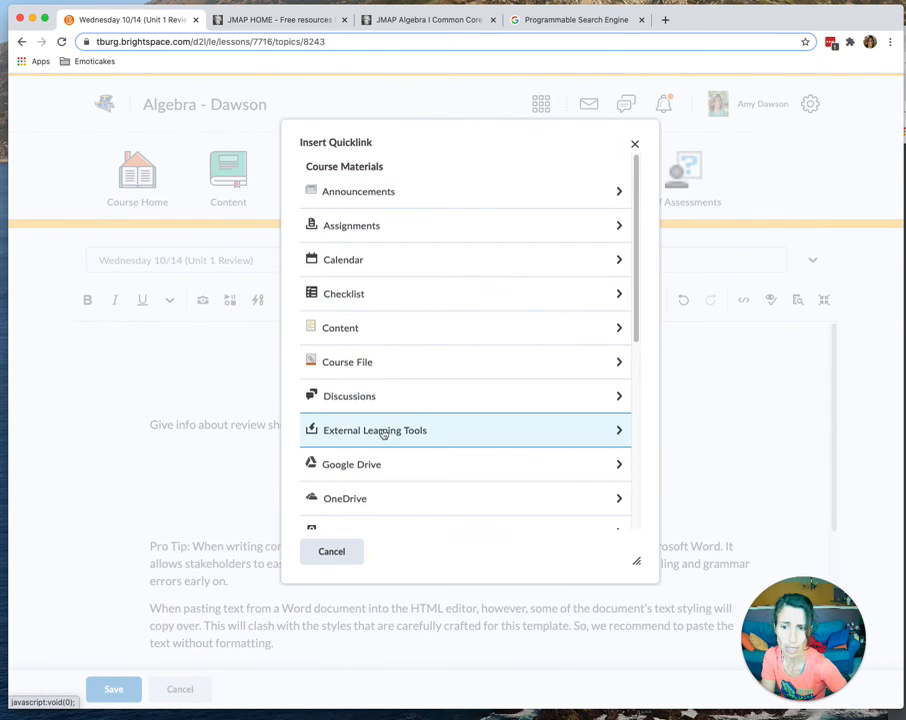
{"action": "scroll", "coordinate": [398, 338], "scroll_direction": "down", "scroll_amount": 3}
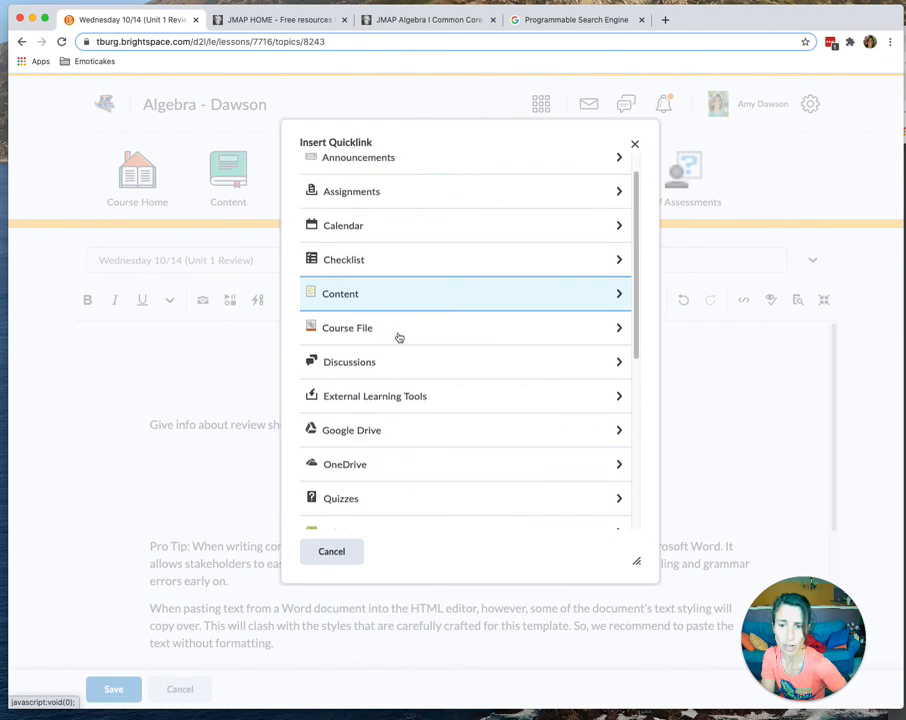
{"action": "left_click", "coordinate": [364, 467]}
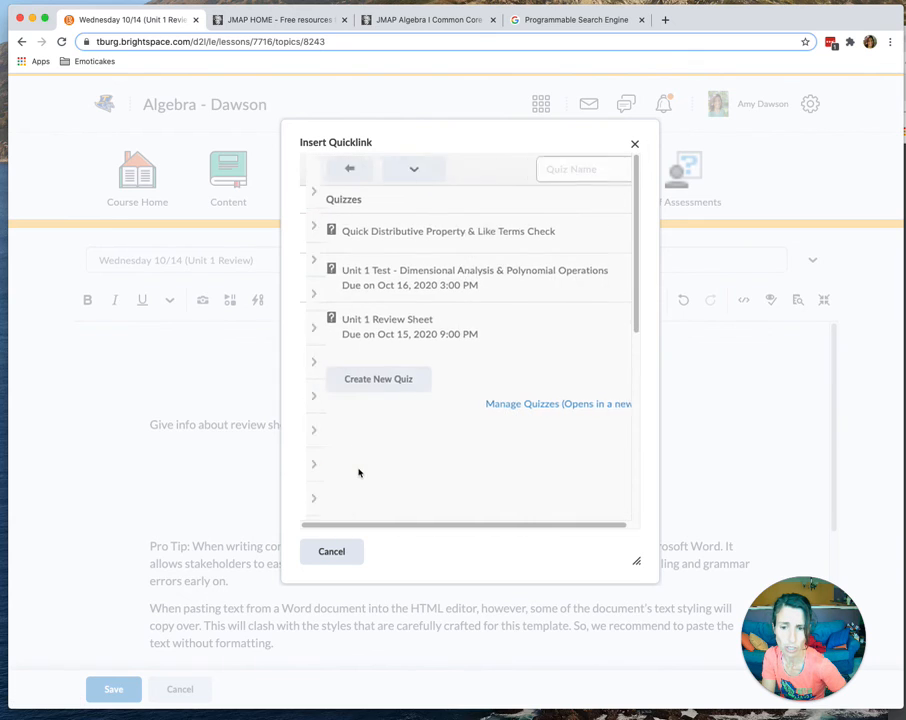
{"action": "left_click", "coordinate": [351, 325]}
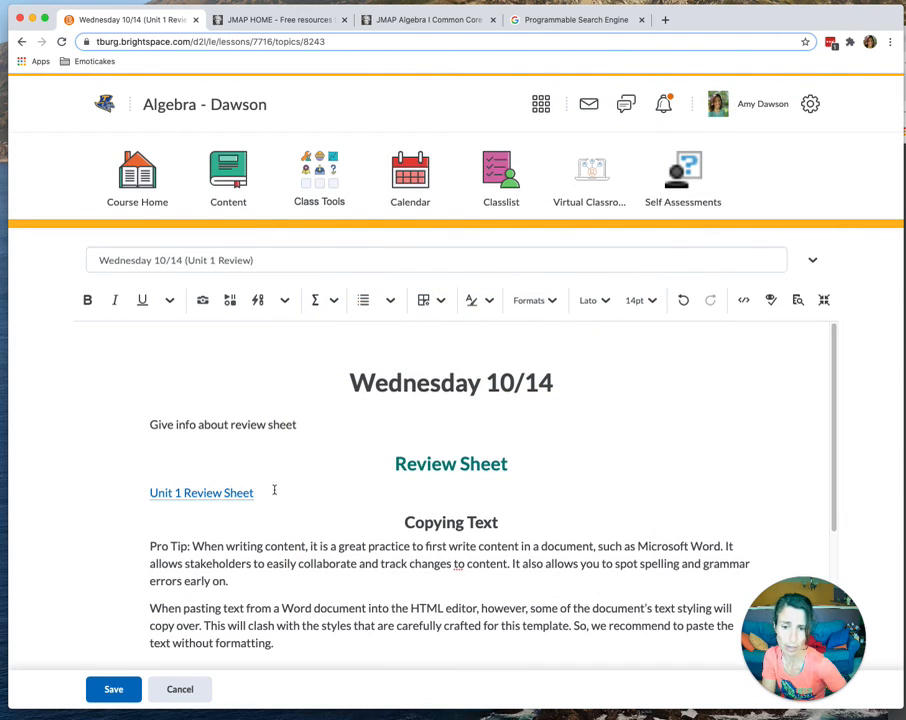
Step: Set the font size of the Unit 1 Review Sheet link to 18pt
{"action": "left_click_drag", "start_coordinate": [271, 488], "coordinate": [107, 491]}
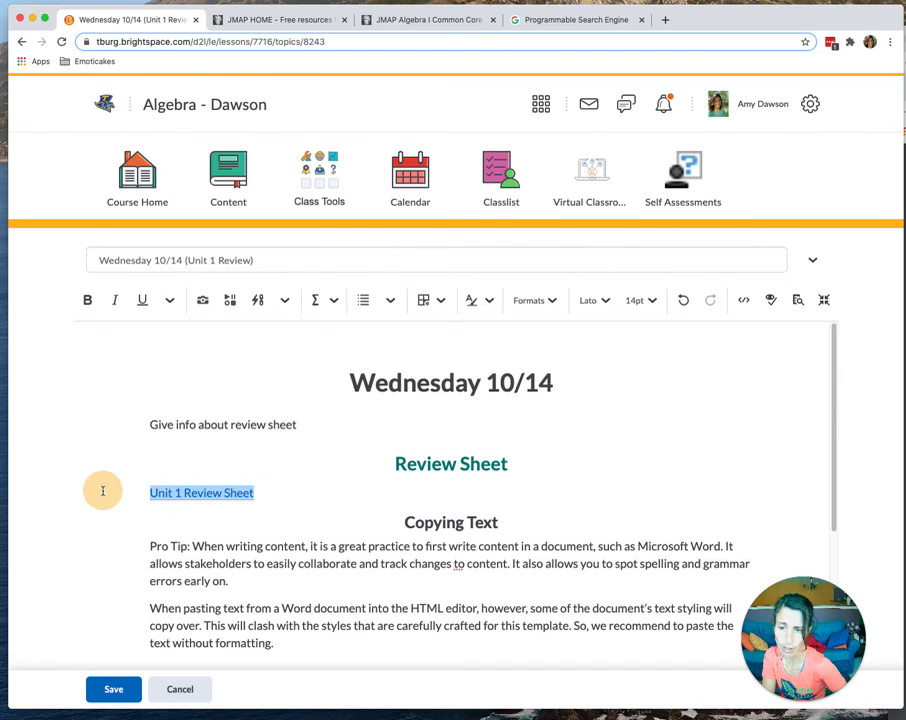
{"action": "left_click", "coordinate": [648, 302]}
{"action": "left_click", "coordinate": [661, 468]}
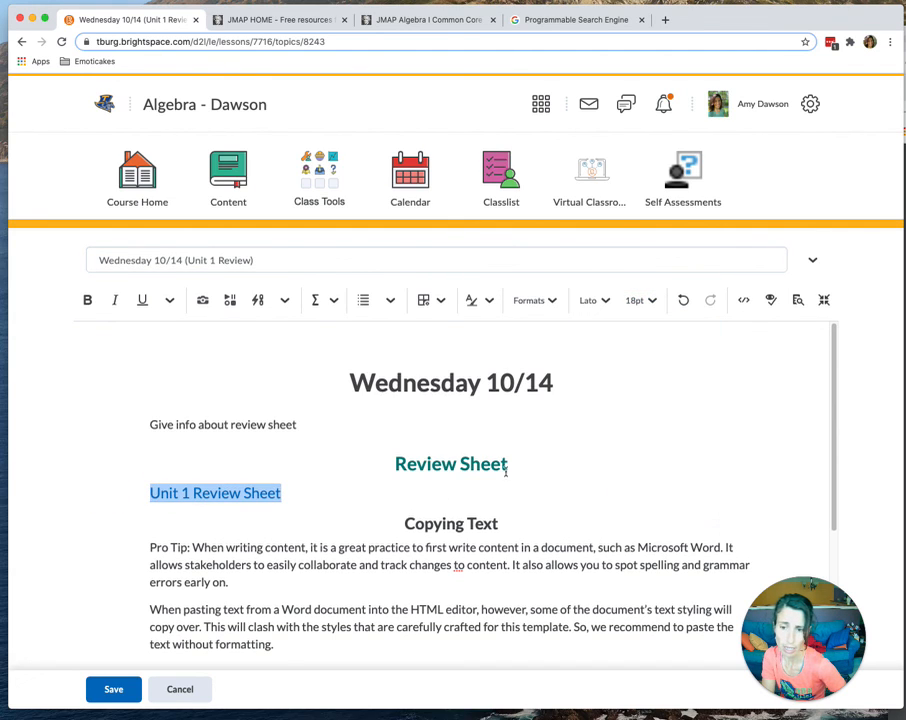
{"action": "left_click", "coordinate": [136, 490]}
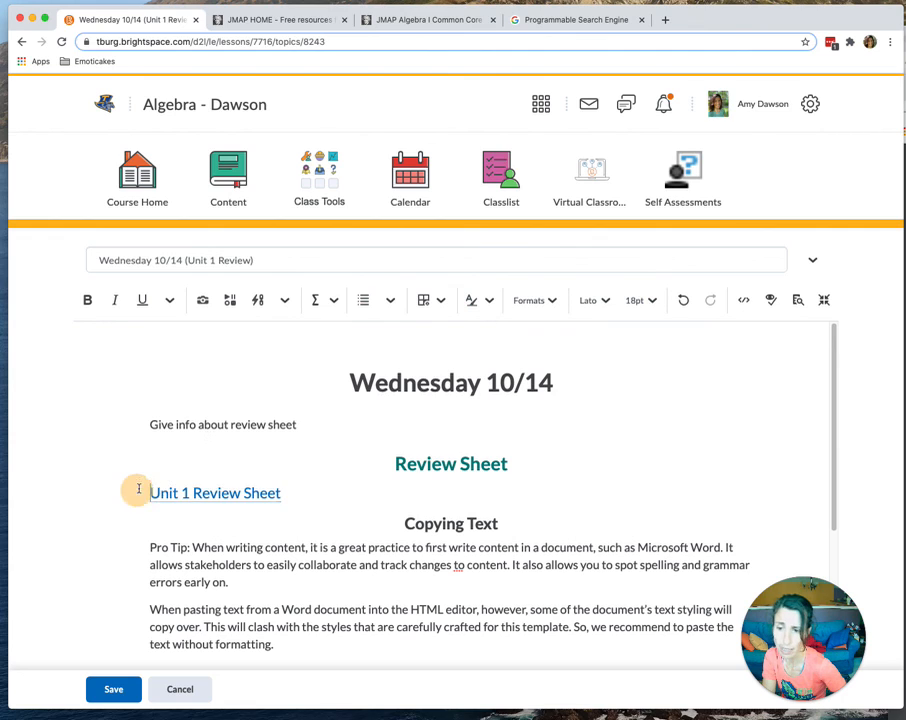
{"action": "type", "text": "Com"}
{"action": "key", "text": "BackSpace"}
{"action": "key", "text": "BackSpace"}
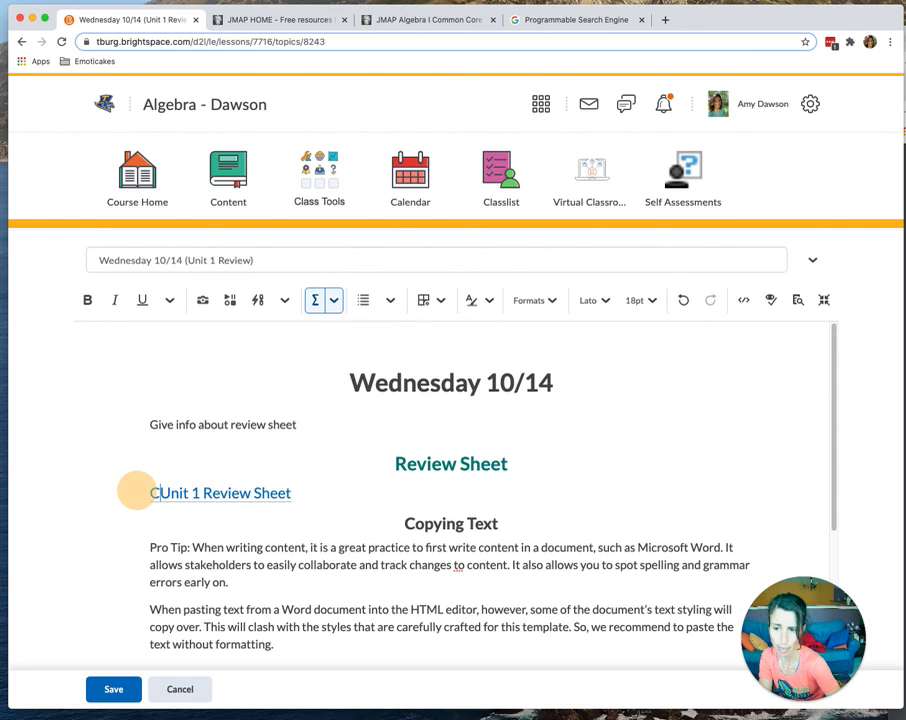
{"action": "key", "text": "BackSpace"}
{"action": "left_click", "coordinate": [340, 490]}
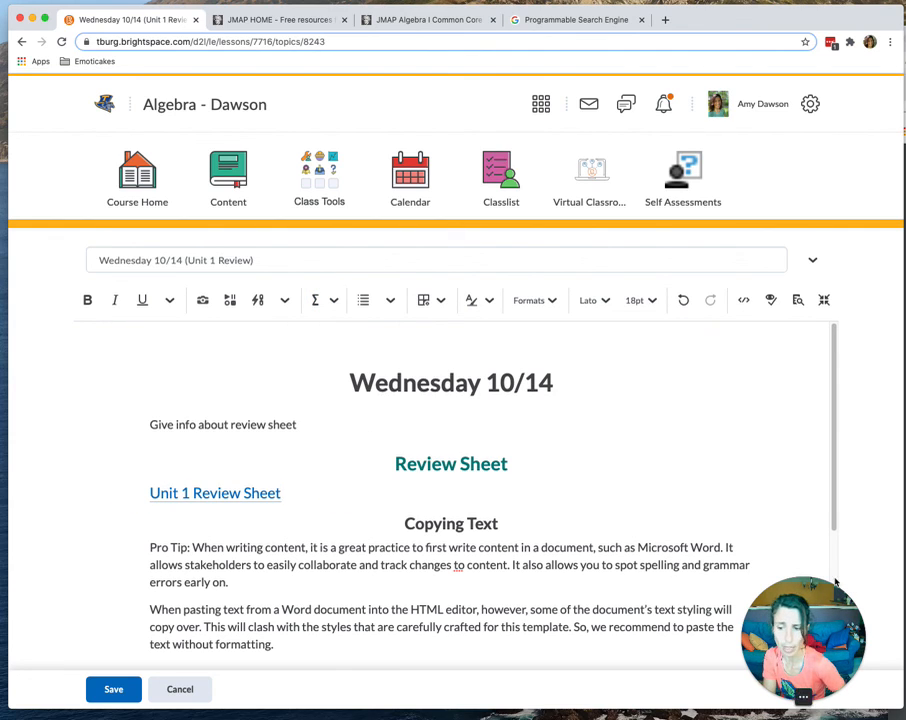
Step: Save the edited Wednesday 10/14 page and preview it briefly in a separate browser tab
{"action": "left_click", "coordinate": [113, 690]}
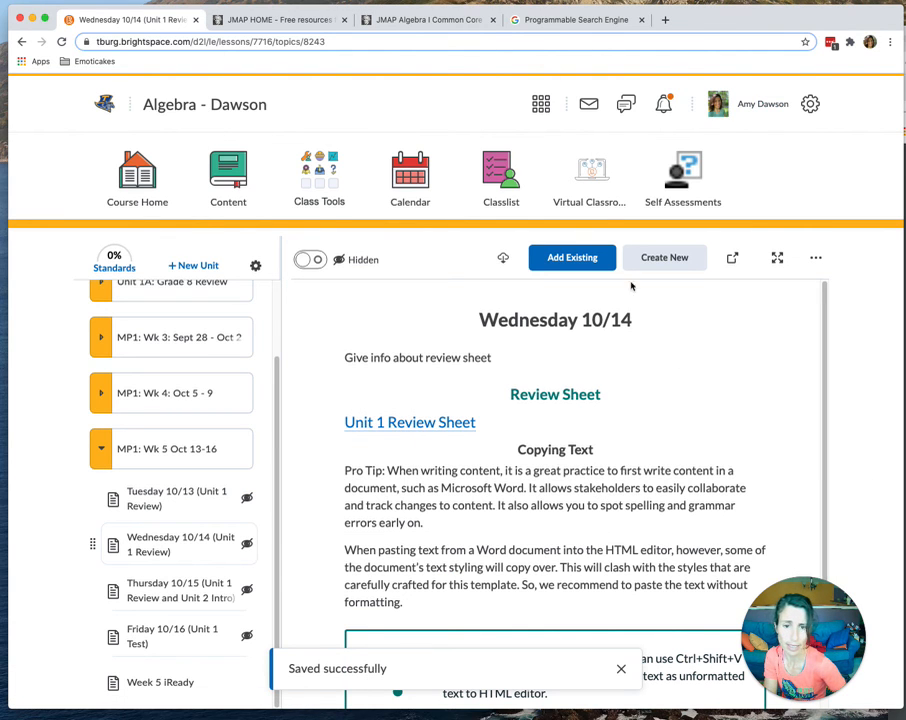
{"action": "left_click", "coordinate": [731, 258]}
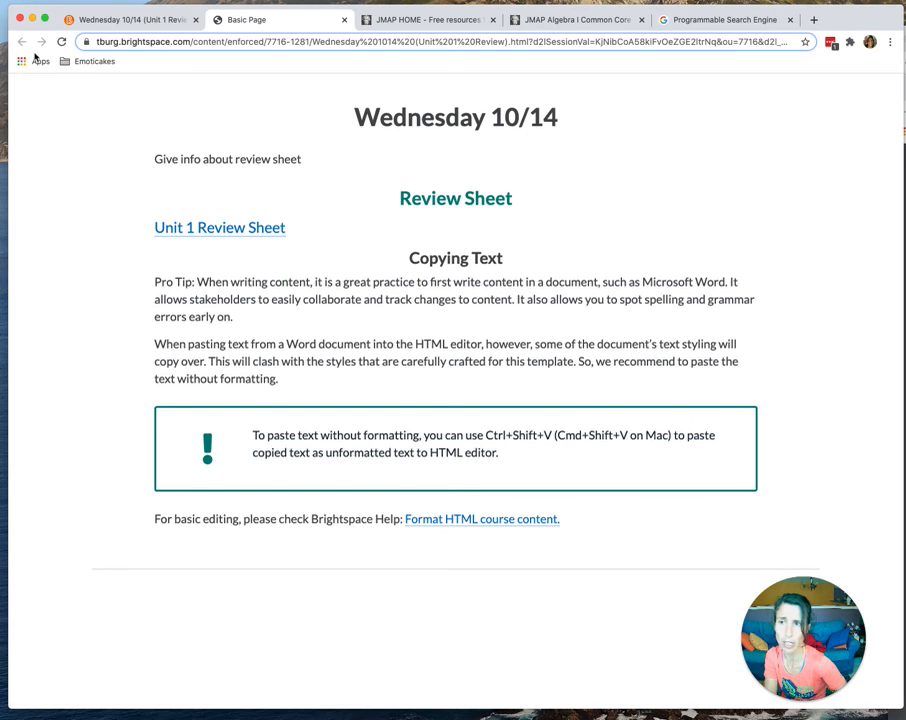
{"action": "left_click", "coordinate": [135, 19]}
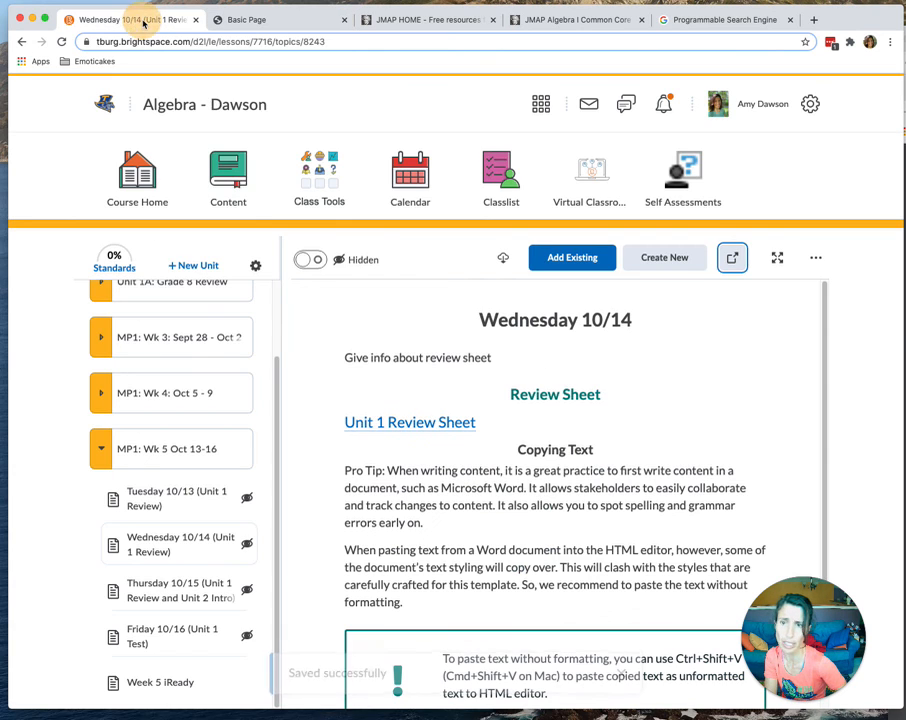
Step: Switch to the Learner role and check the Wednesday 10/14 (Unit 1 Review) page in the course content as a student
{"action": "left_click", "coordinate": [763, 101]}
{"action": "left_click", "coordinate": [722, 204]}
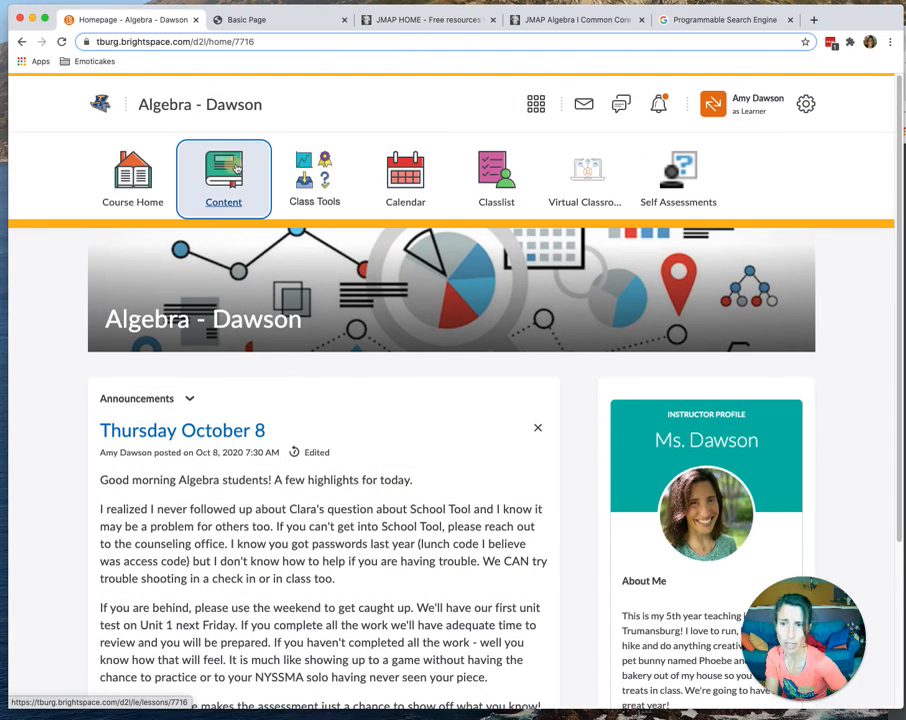
{"action": "left_click", "coordinate": [250, 160]}
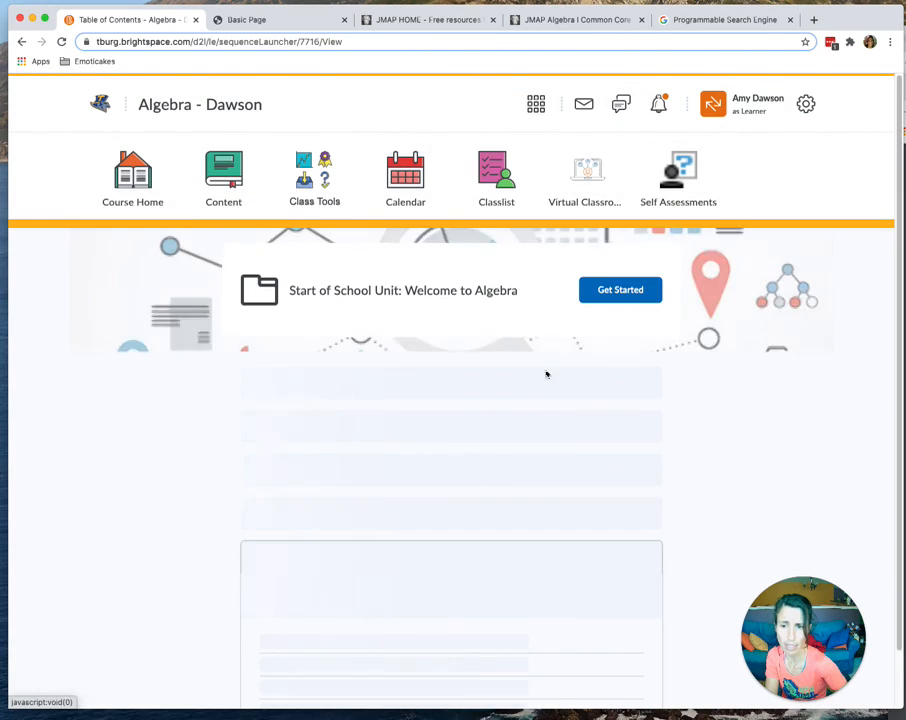
{"action": "scroll", "coordinate": [424, 410], "scroll_direction": "down", "scroll_amount": 3}
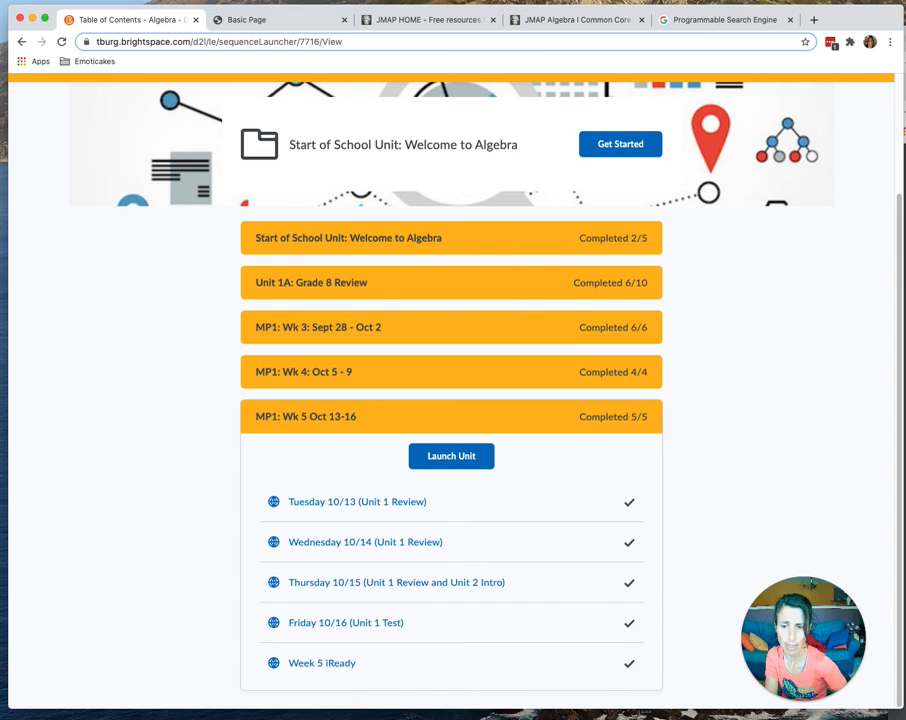
{"action": "left_click", "coordinate": [372, 544]}
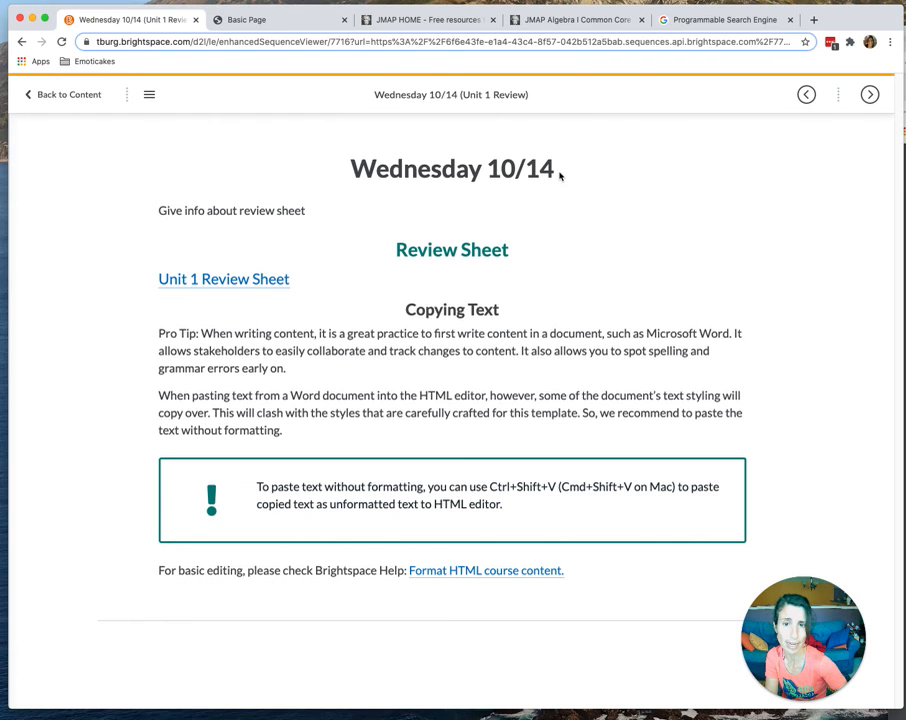
{"action": "left_click_drag", "start_coordinate": [373, 94], "coordinate": [524, 97]}
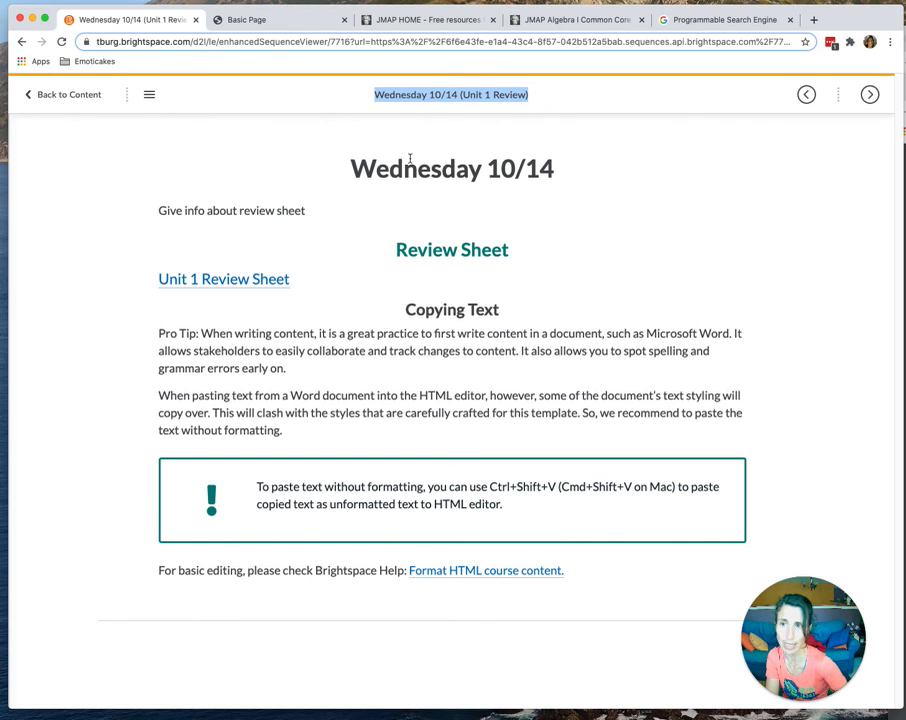
{"action": "left_click", "coordinate": [48, 92]}
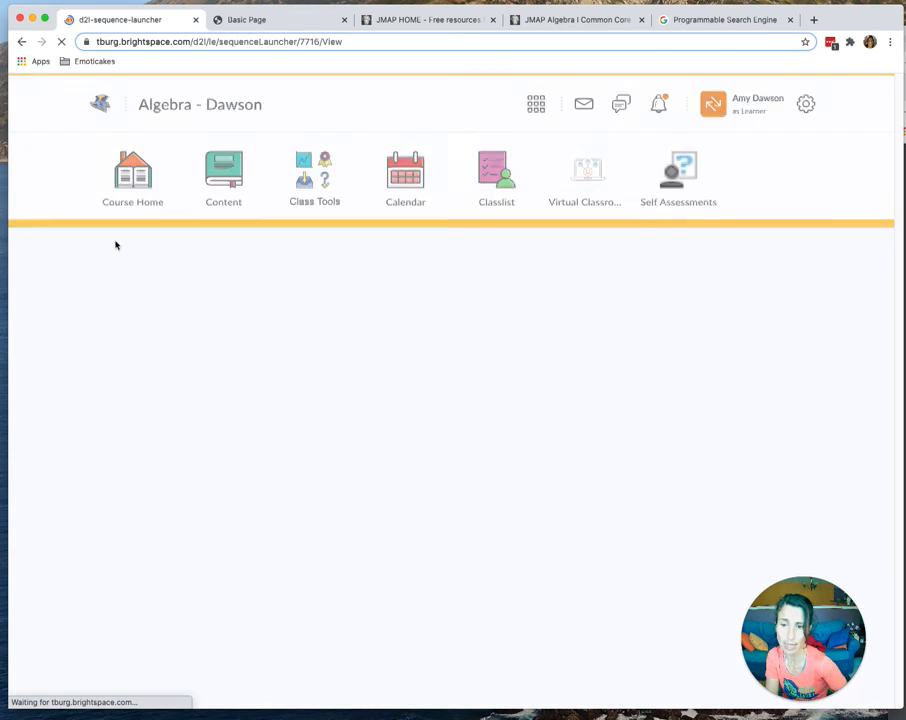